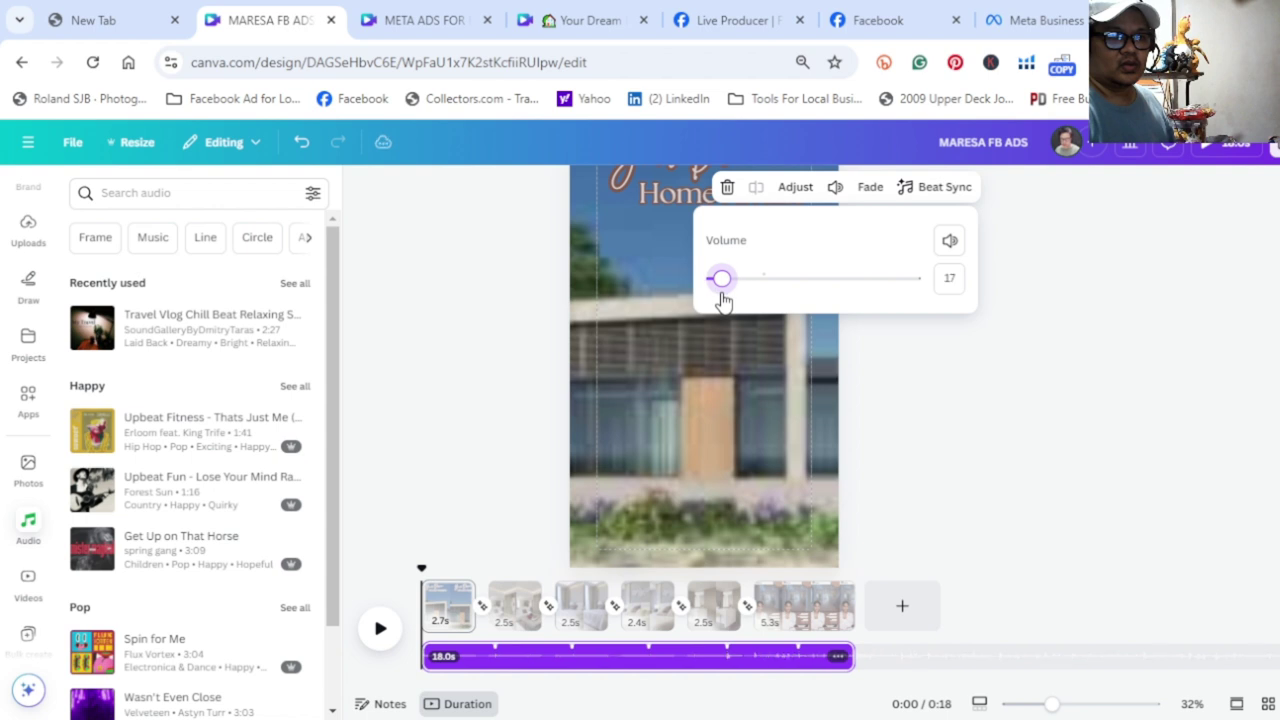
- Bring up the list of uploaded audio files for the video design
scroll(927, 435, down, 1)
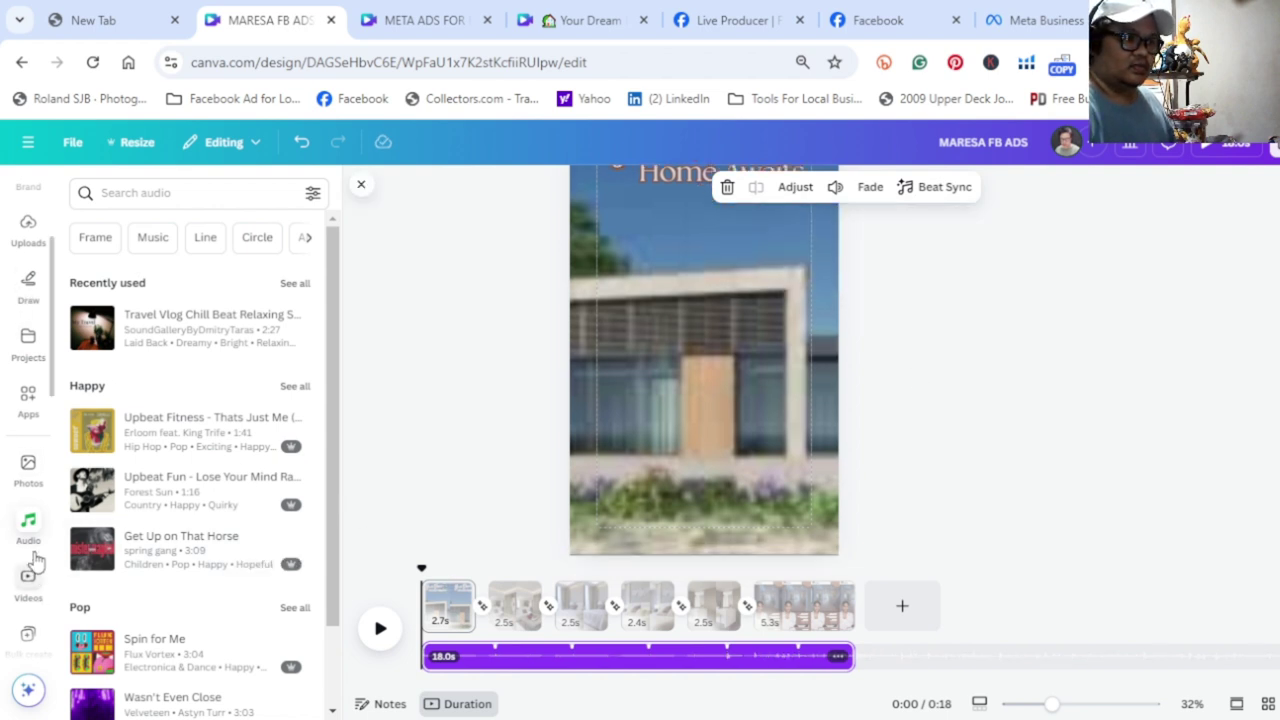
click(28, 350)
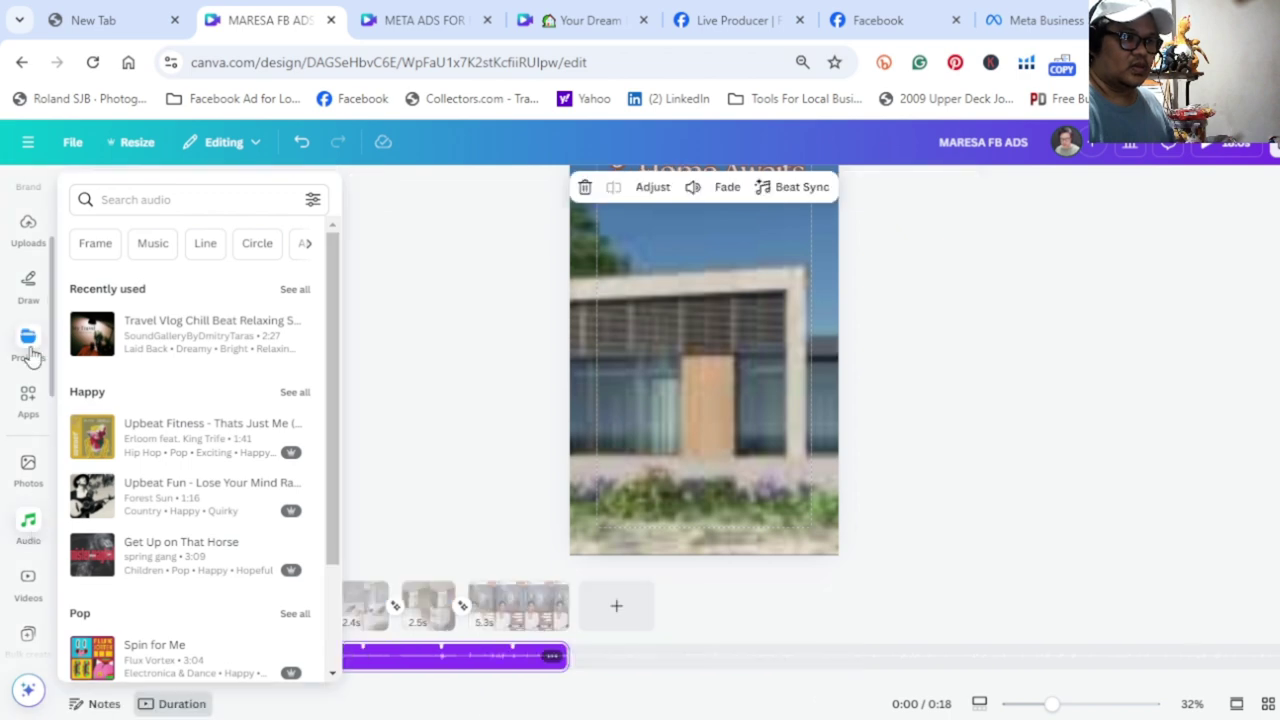
click(27, 248)
click(28, 308)
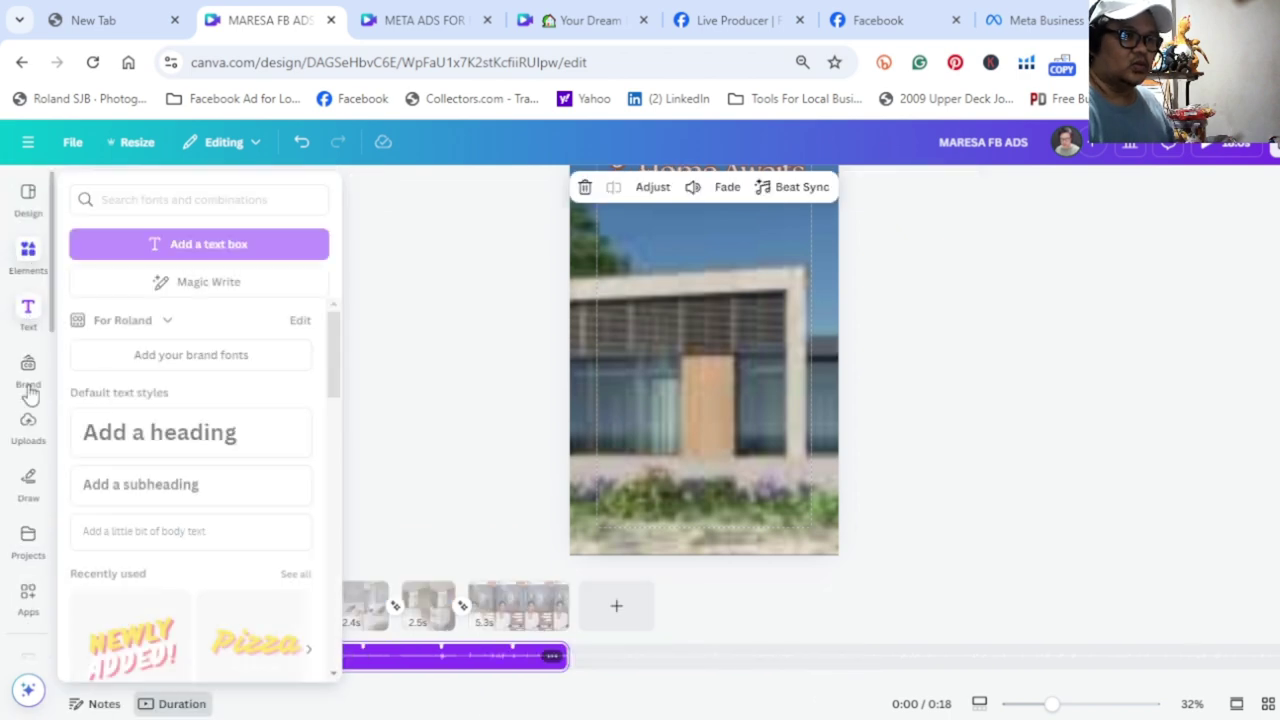
click(33, 418)
click(31, 491)
click(31, 434)
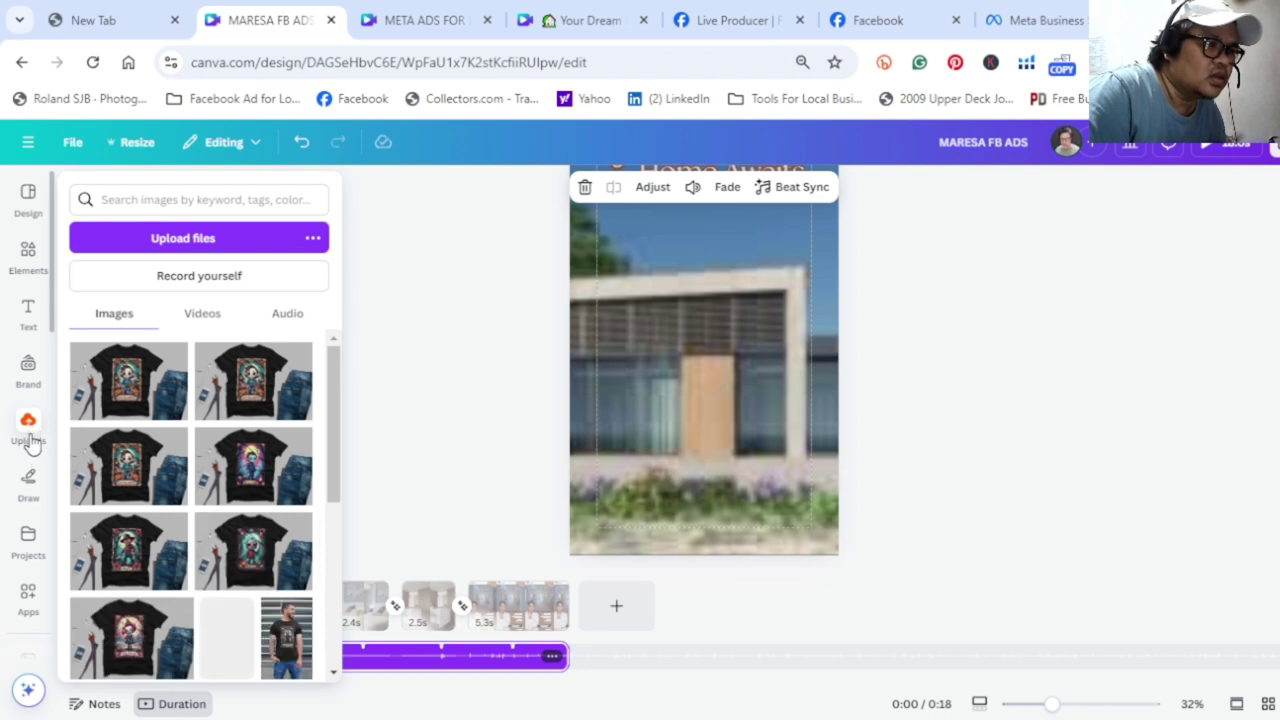
click(29, 432)
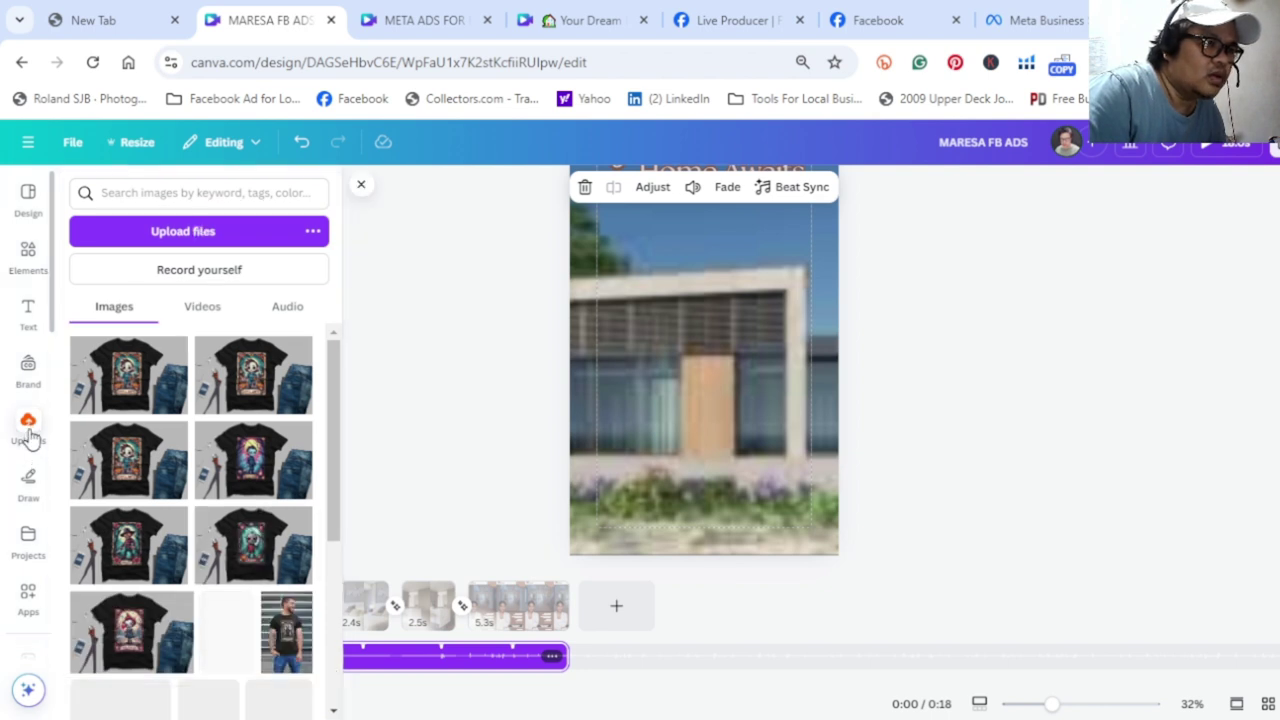
click(284, 306)
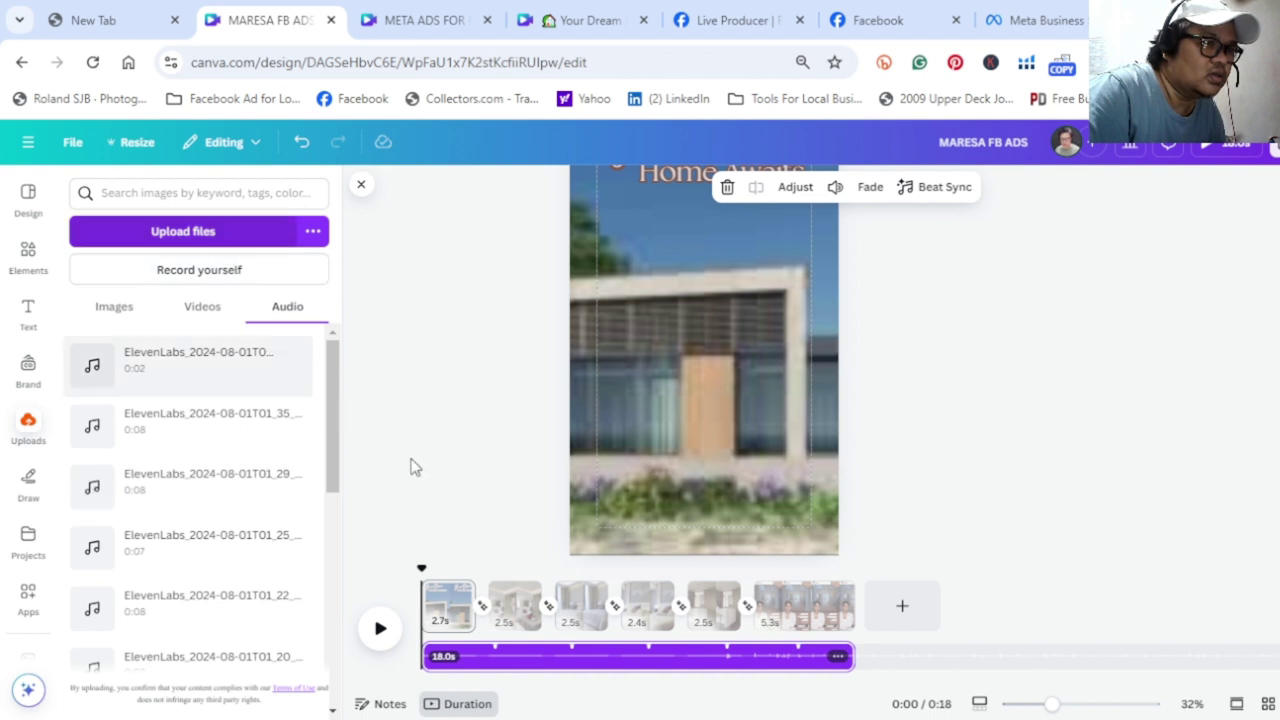
- Add the 0:08 uploaded voice-over ElevenLabs_2024-08-01T01_09 at the start of the video's timeline
scroll(186, 577, down, 2)
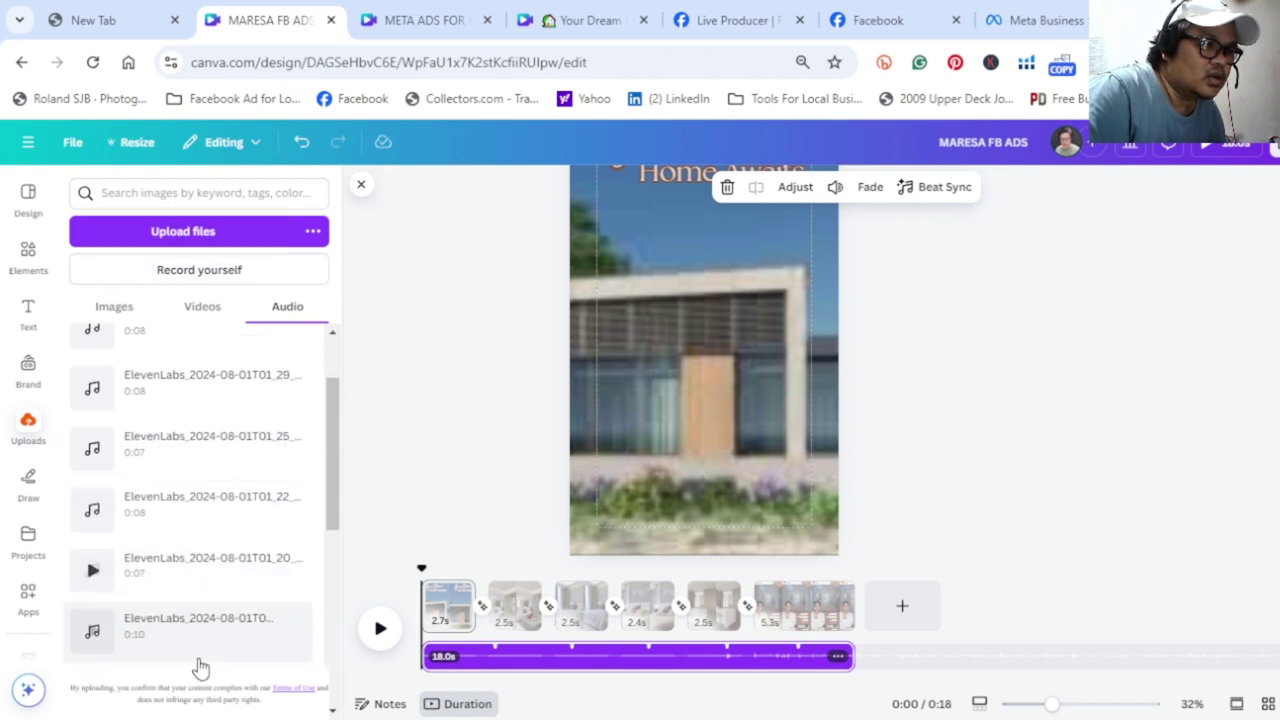
scroll(195, 630, down, 2)
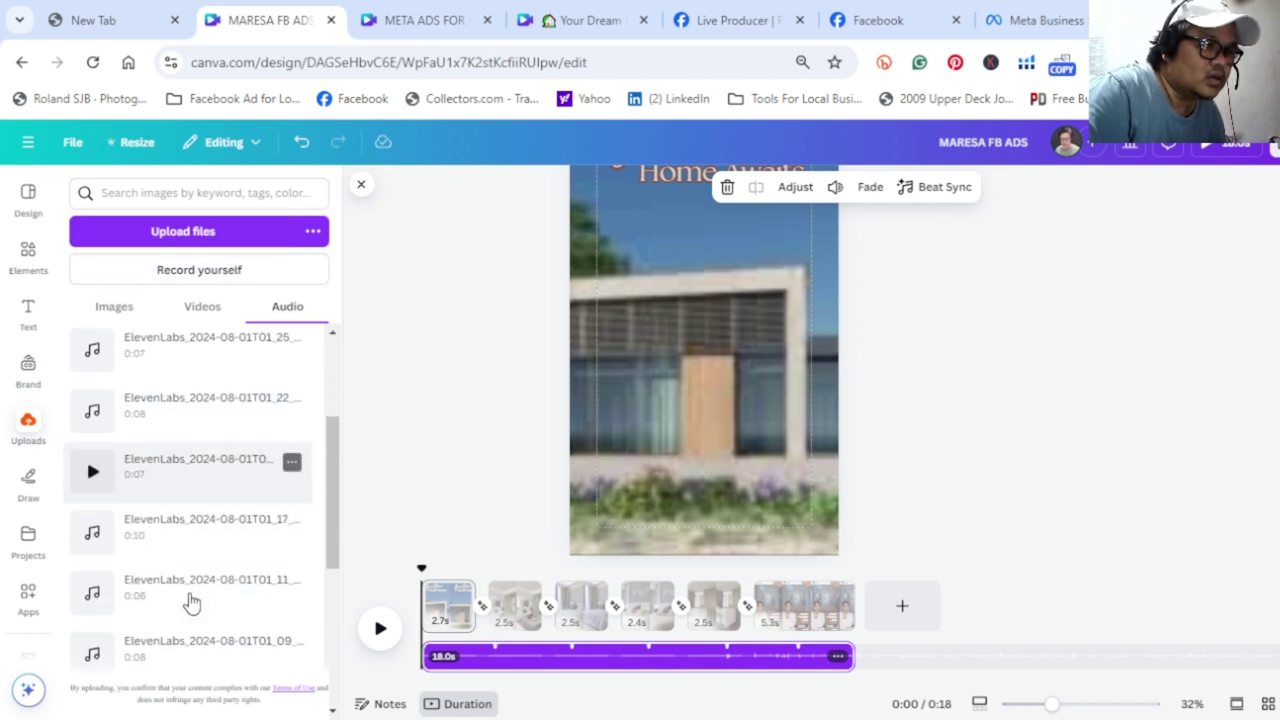
scroll(203, 591, down, 4)
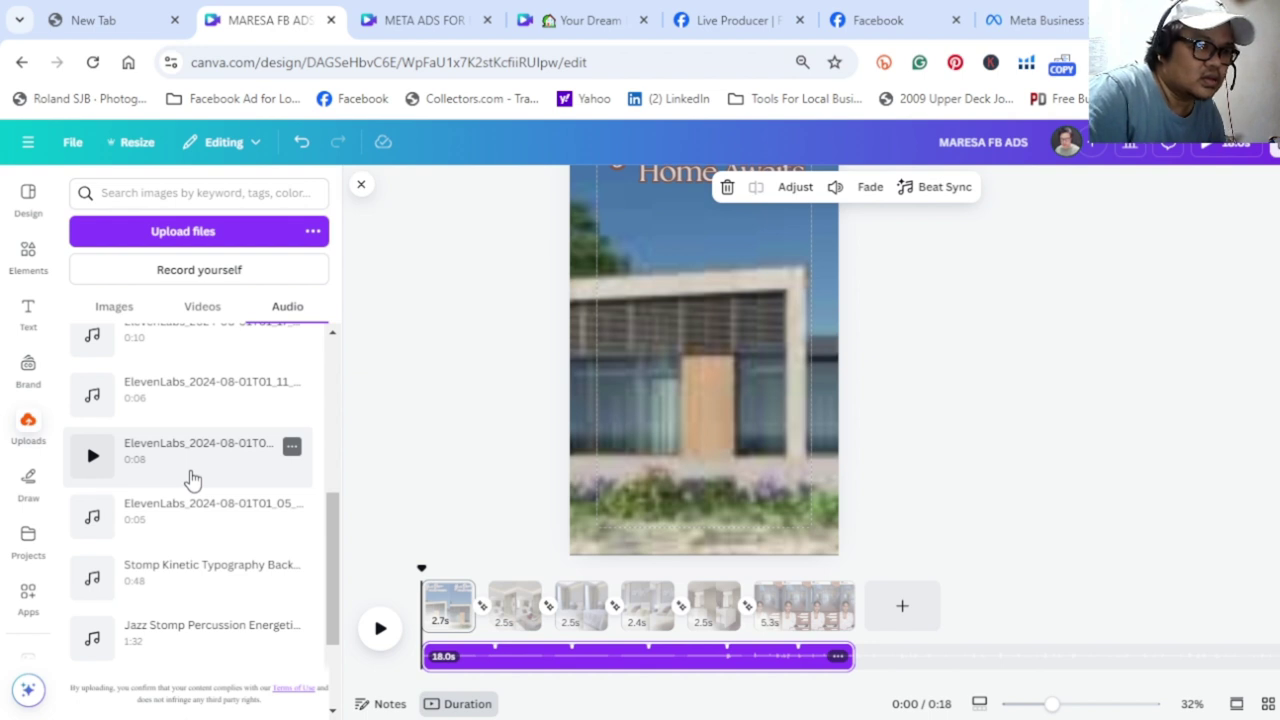
click(192, 480)
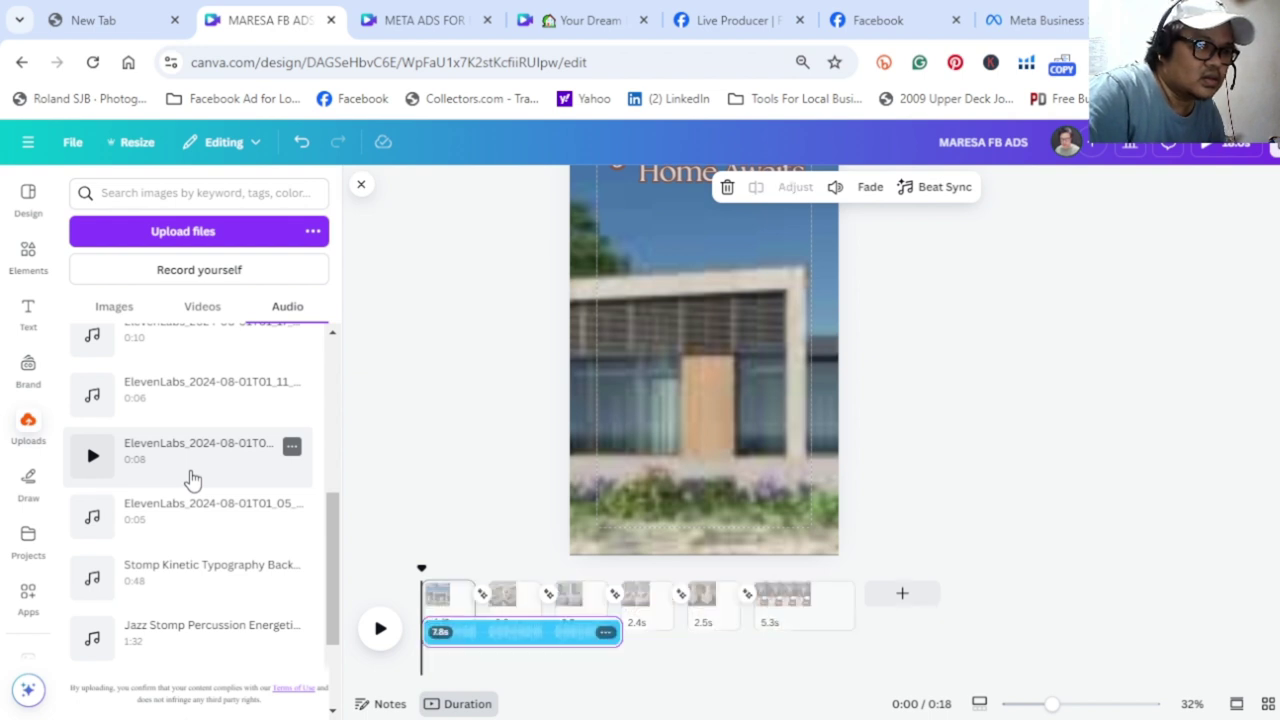
- Add the 0:10 uploaded voice-over ElevenLabs_2024-08-01T01_17 to the timeline directly after the first voice-over
click(624, 585)
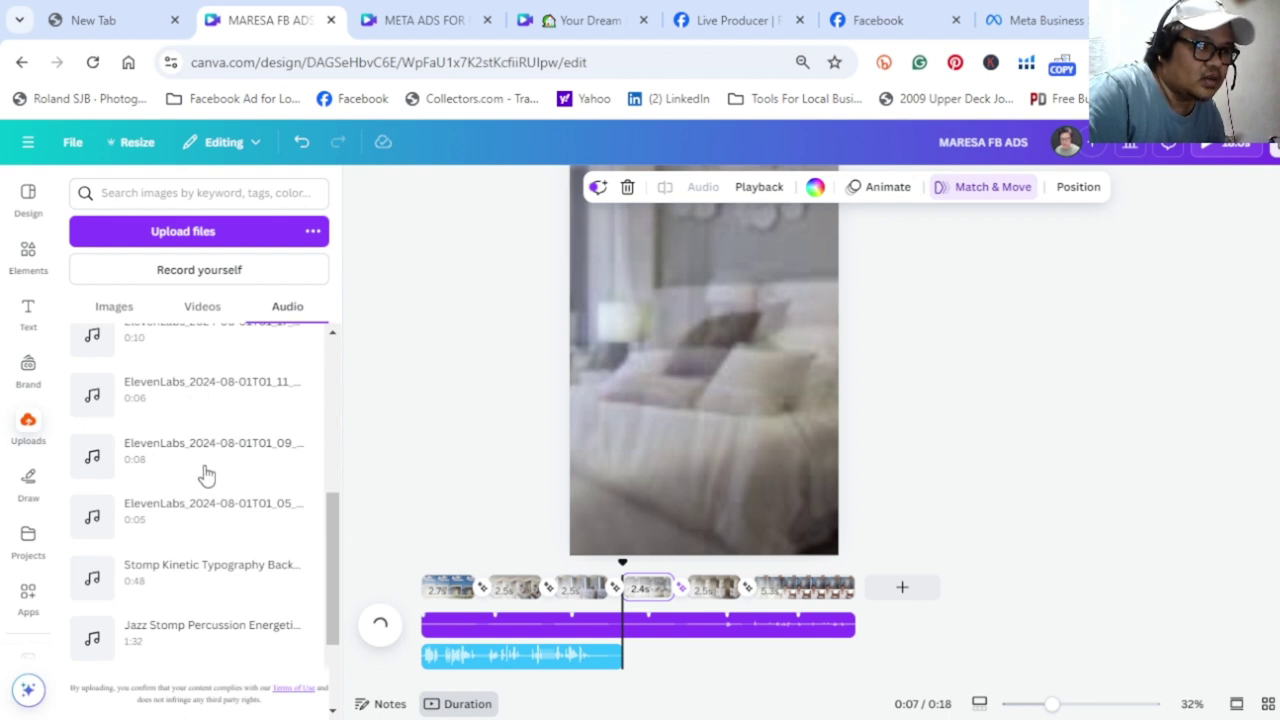
scroll(214, 380, up, 2)
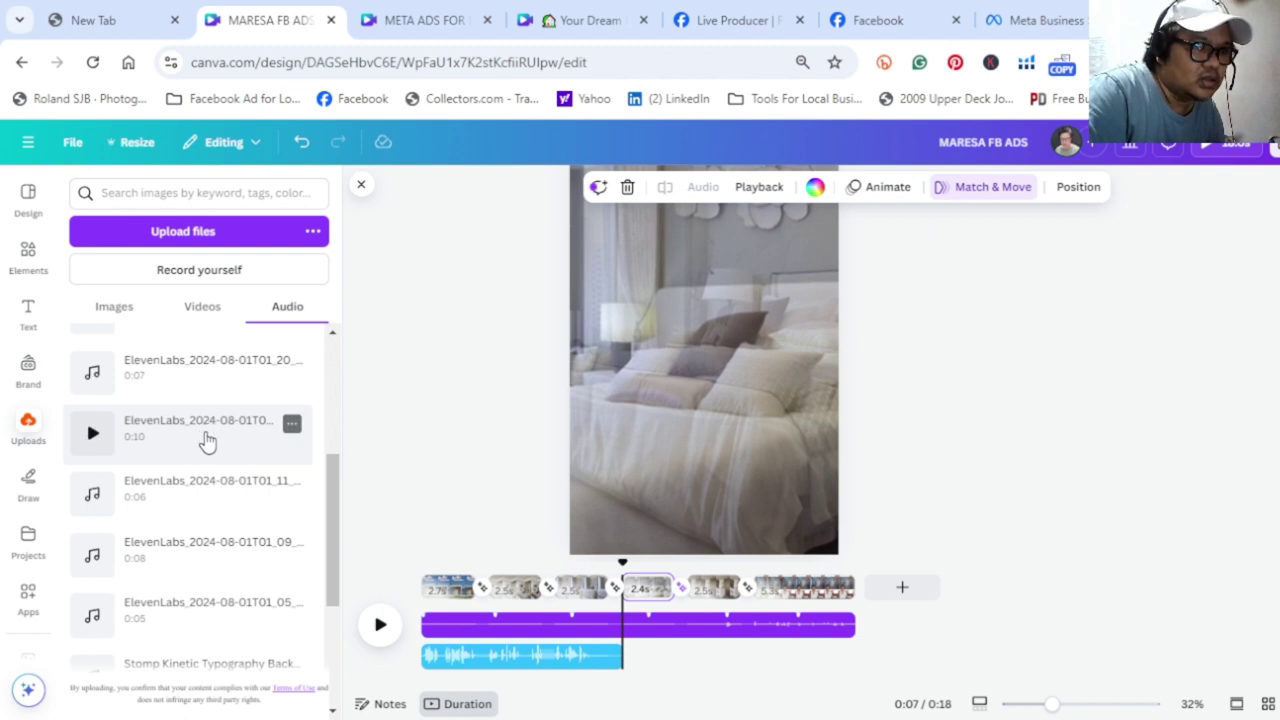
click(207, 440)
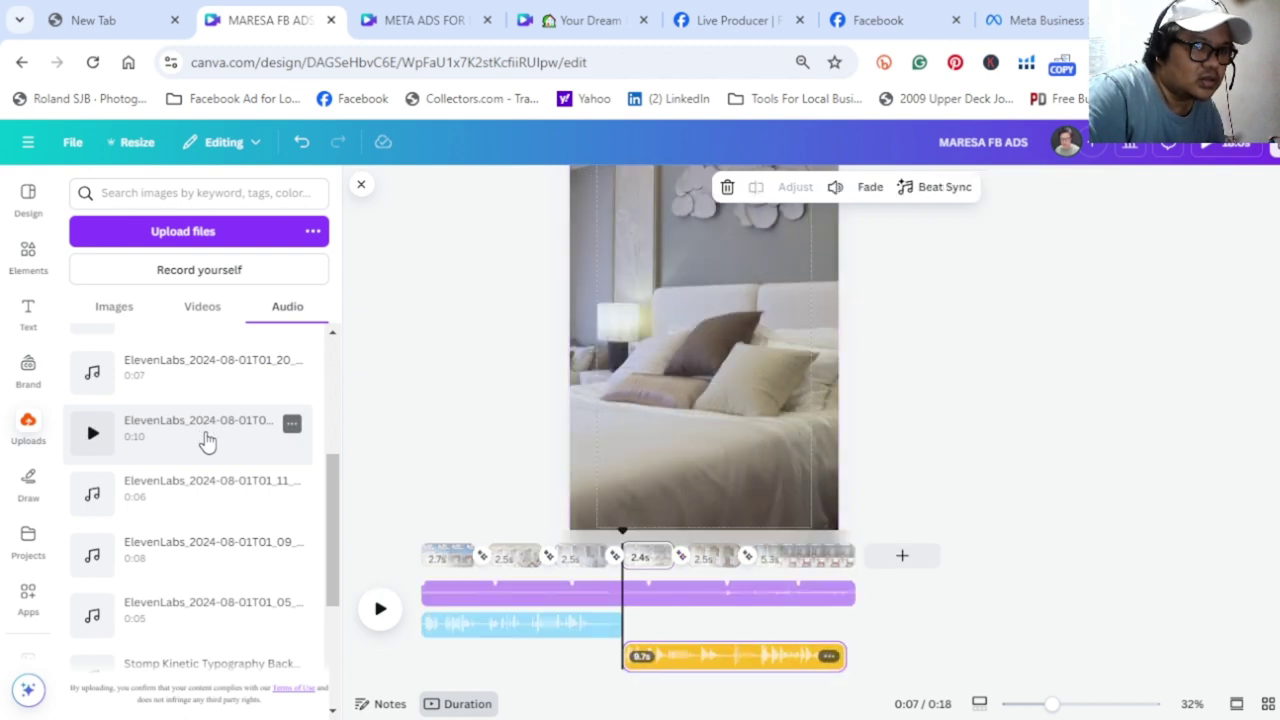
- Play the video from the beginning to check the voice-overs against the background music, then deselect the audio
click(421, 552)
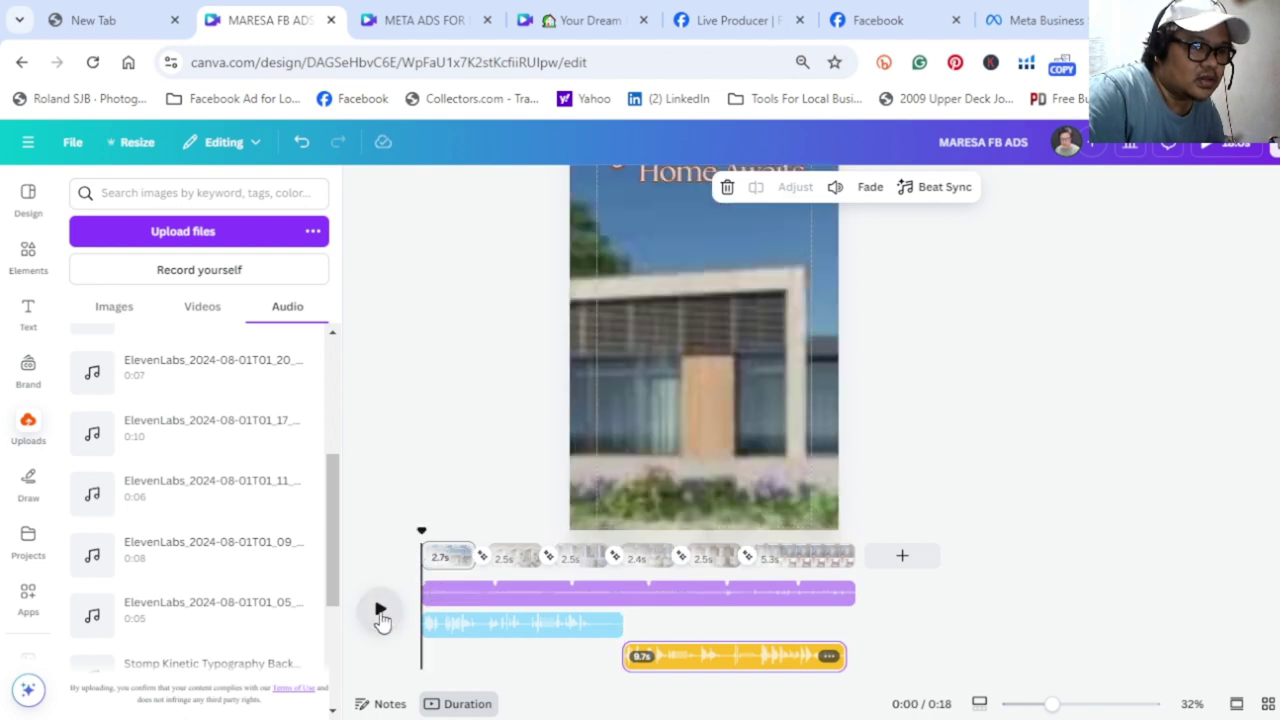
click(380, 612)
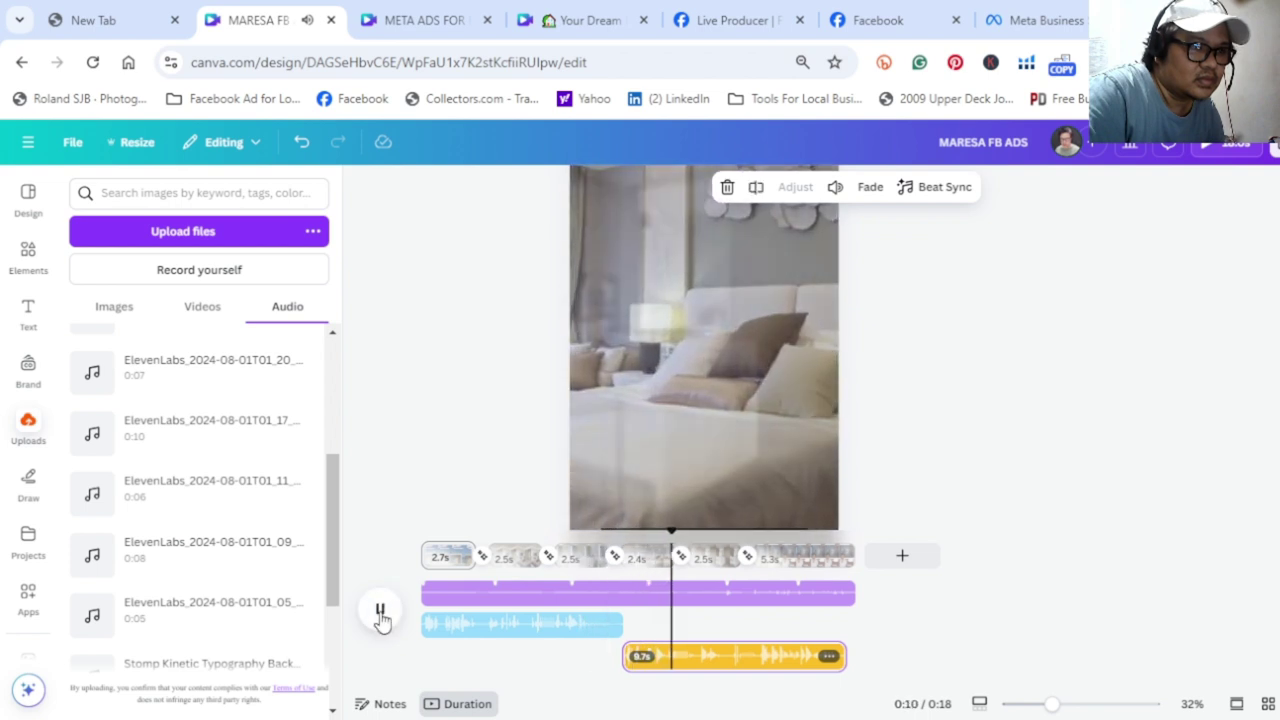
click(380, 615)
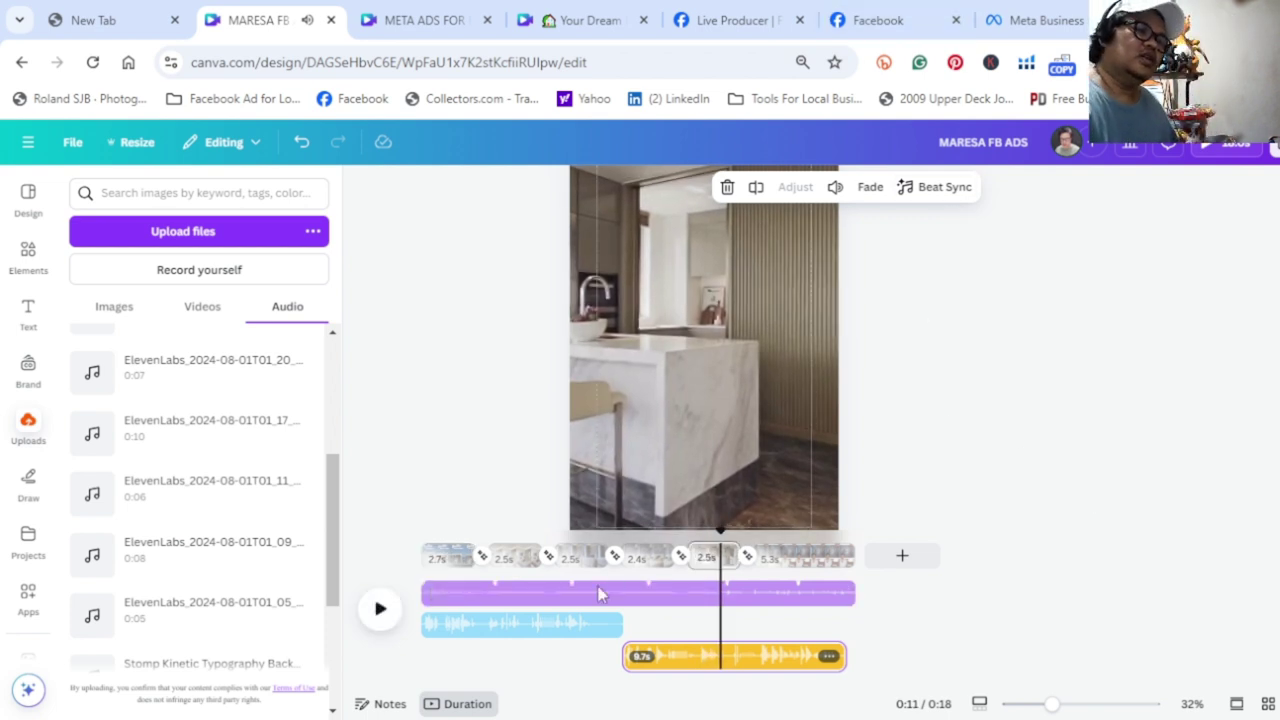
key(Escape)
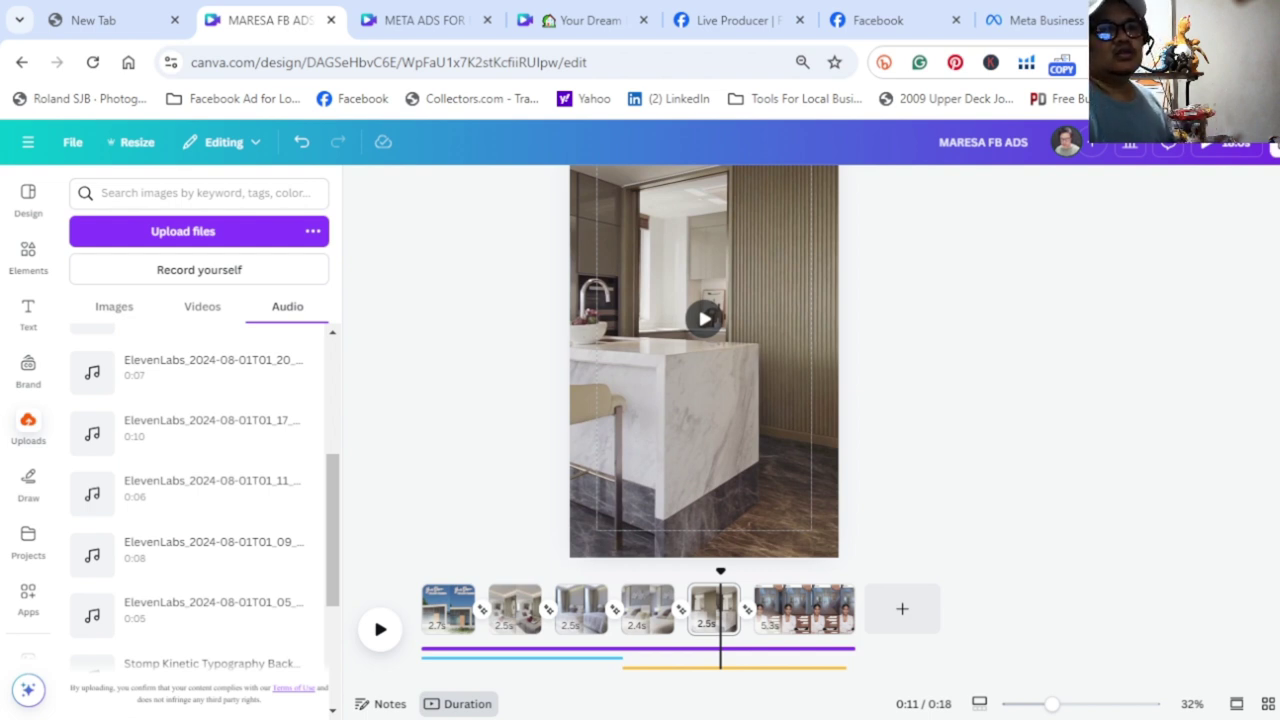
- Download all 6 pages of the design as an MP4 video in 1080p quality and dismiss the download notice
click(1245, 142)
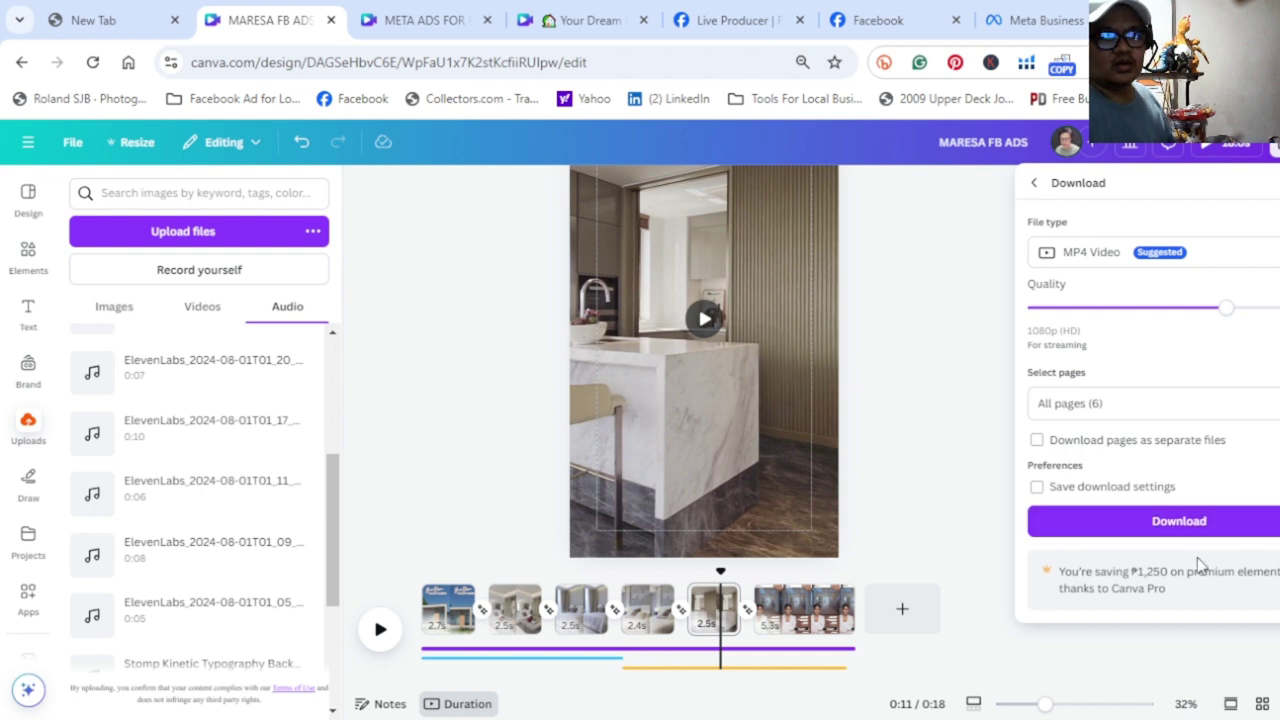
click(1154, 526)
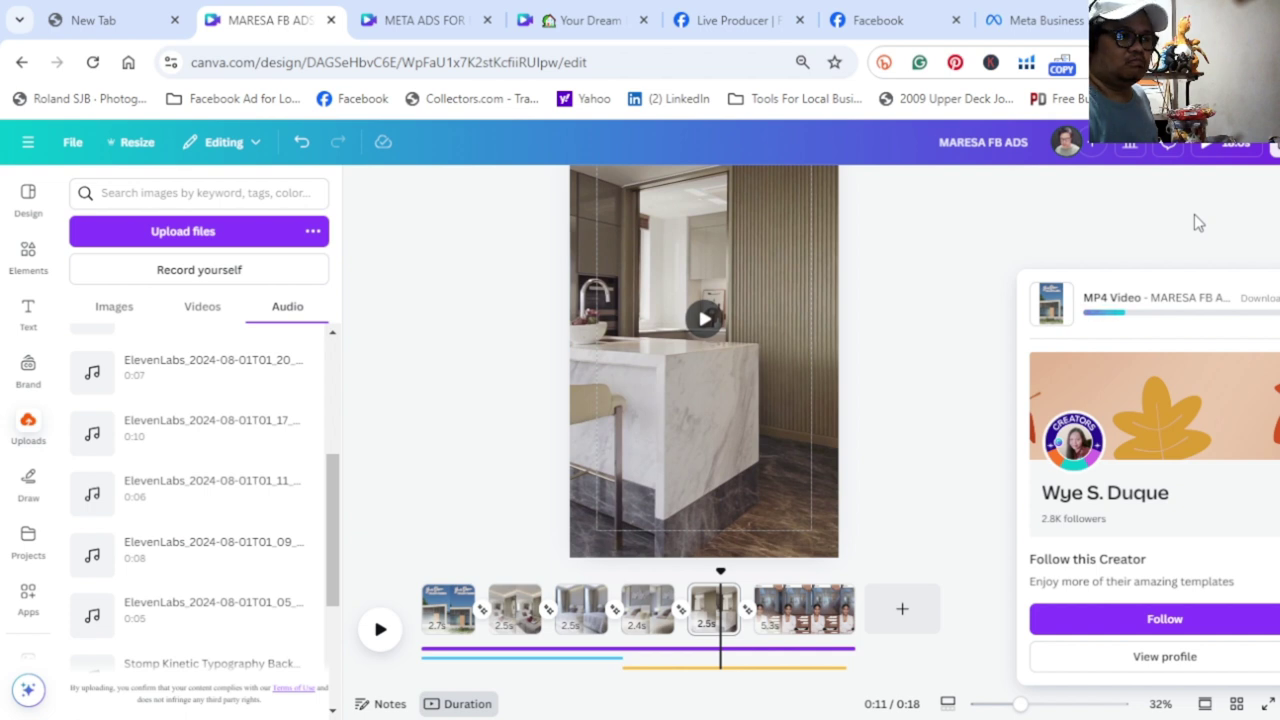
click(980, 243)
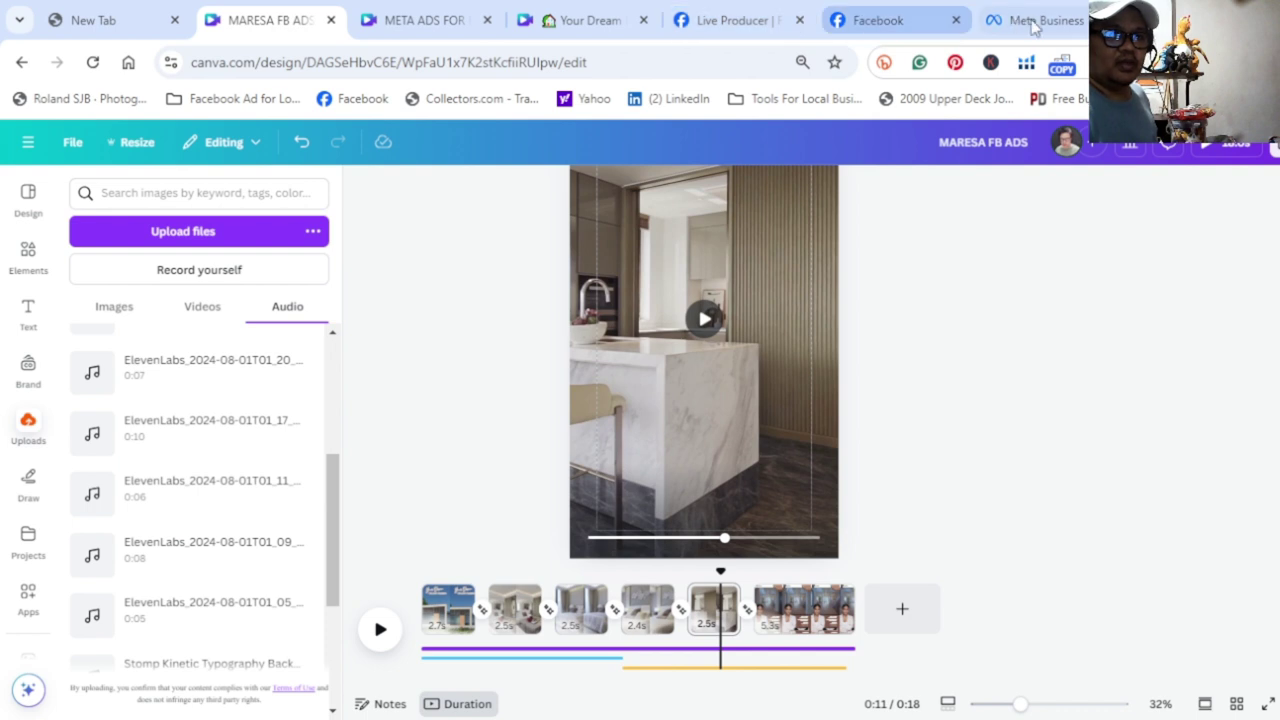
- Switch to Facebook and start a new reel from the Click Ads Marketing page
click(869, 25)
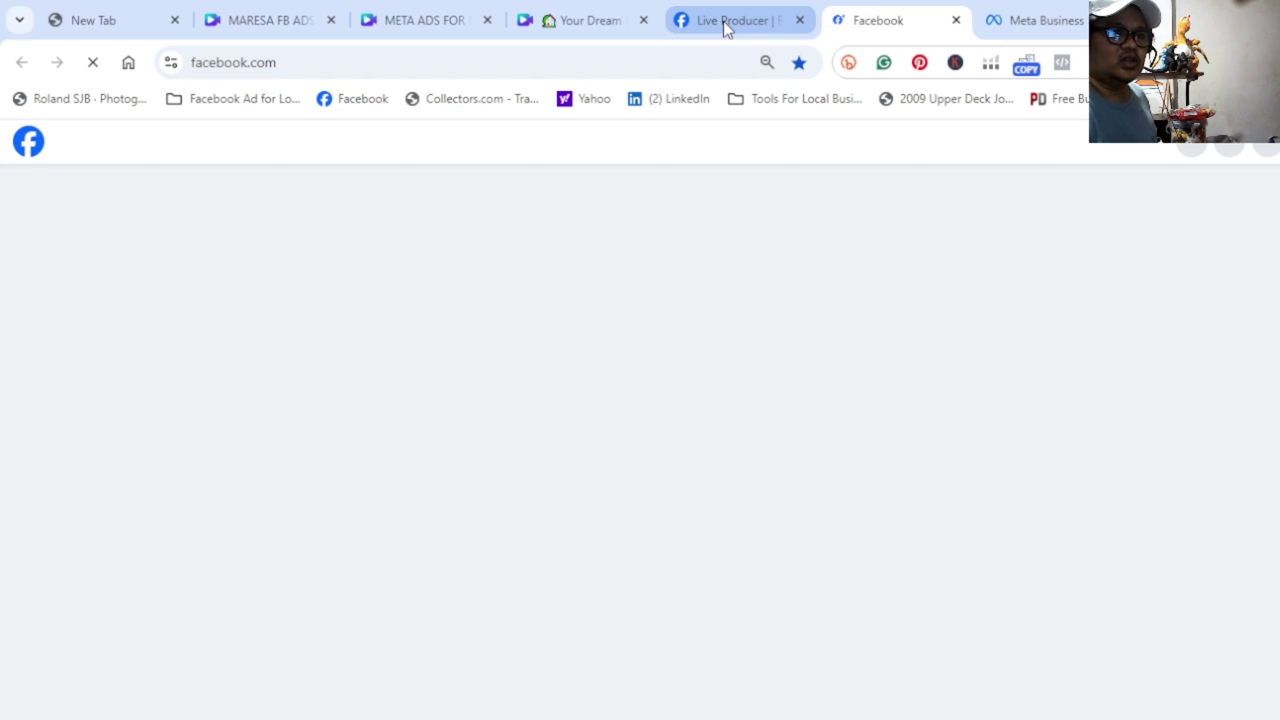
click(727, 29)
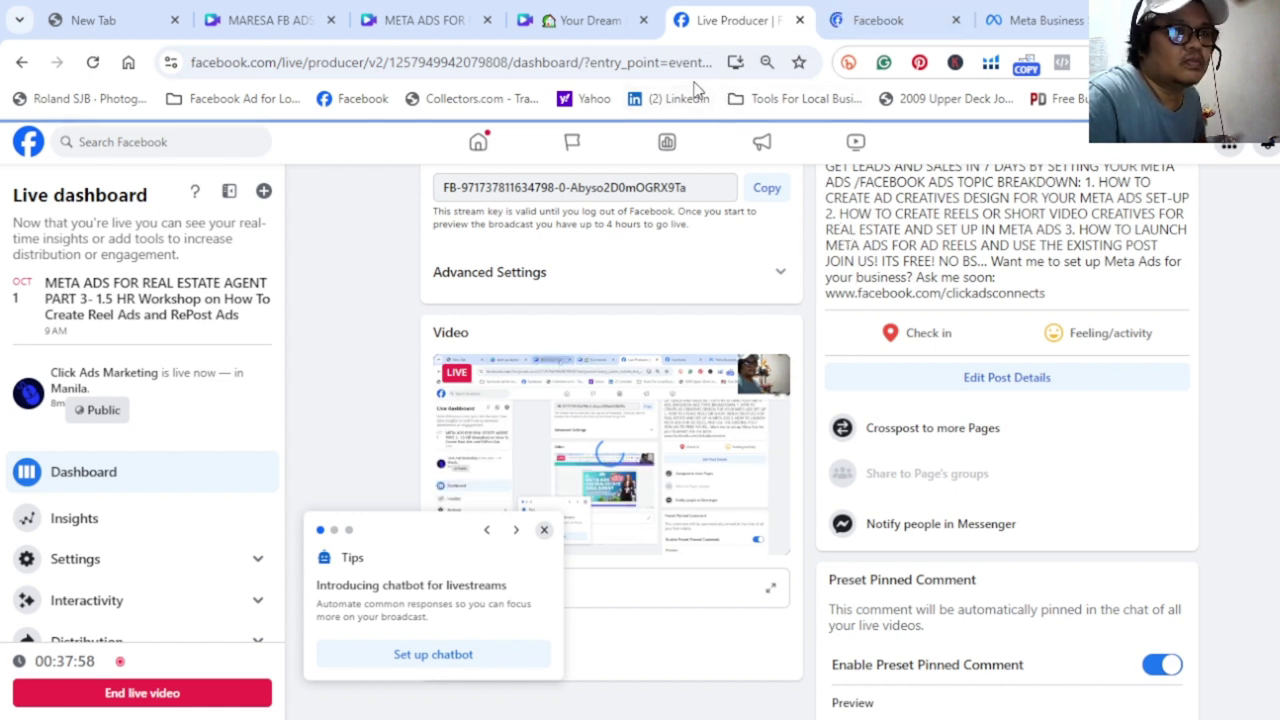
click(900, 22)
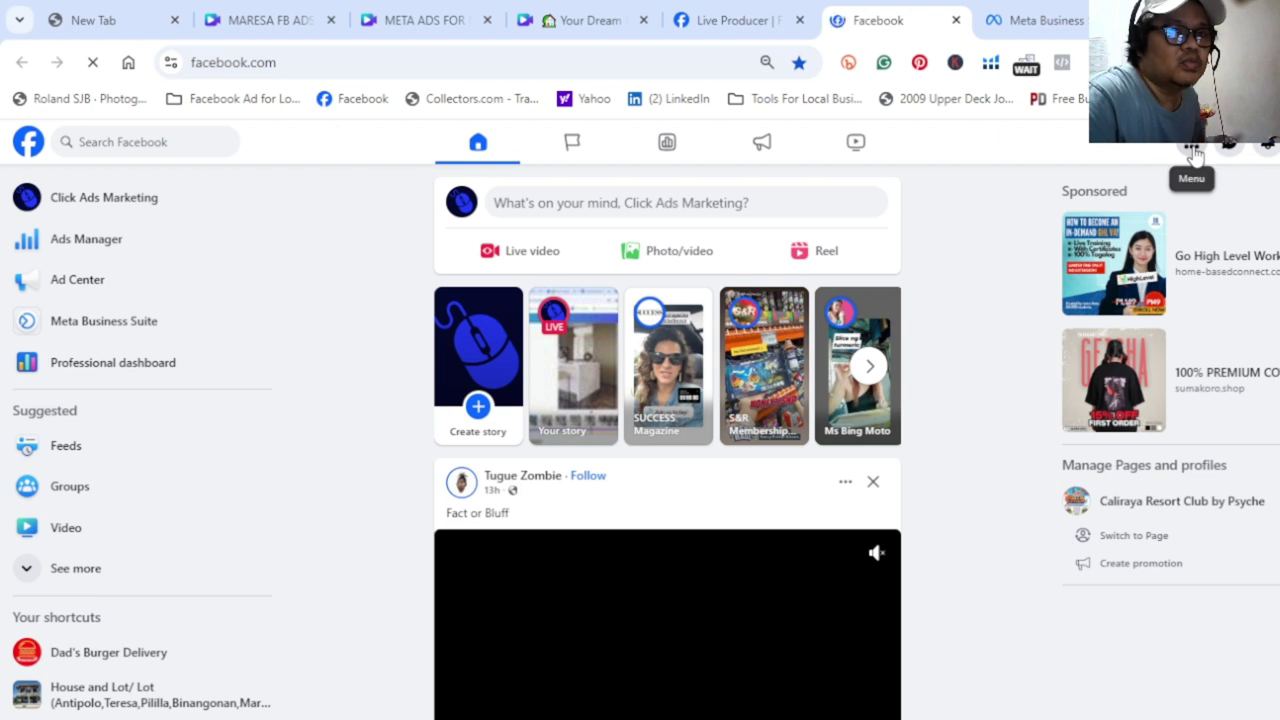
click(97, 199)
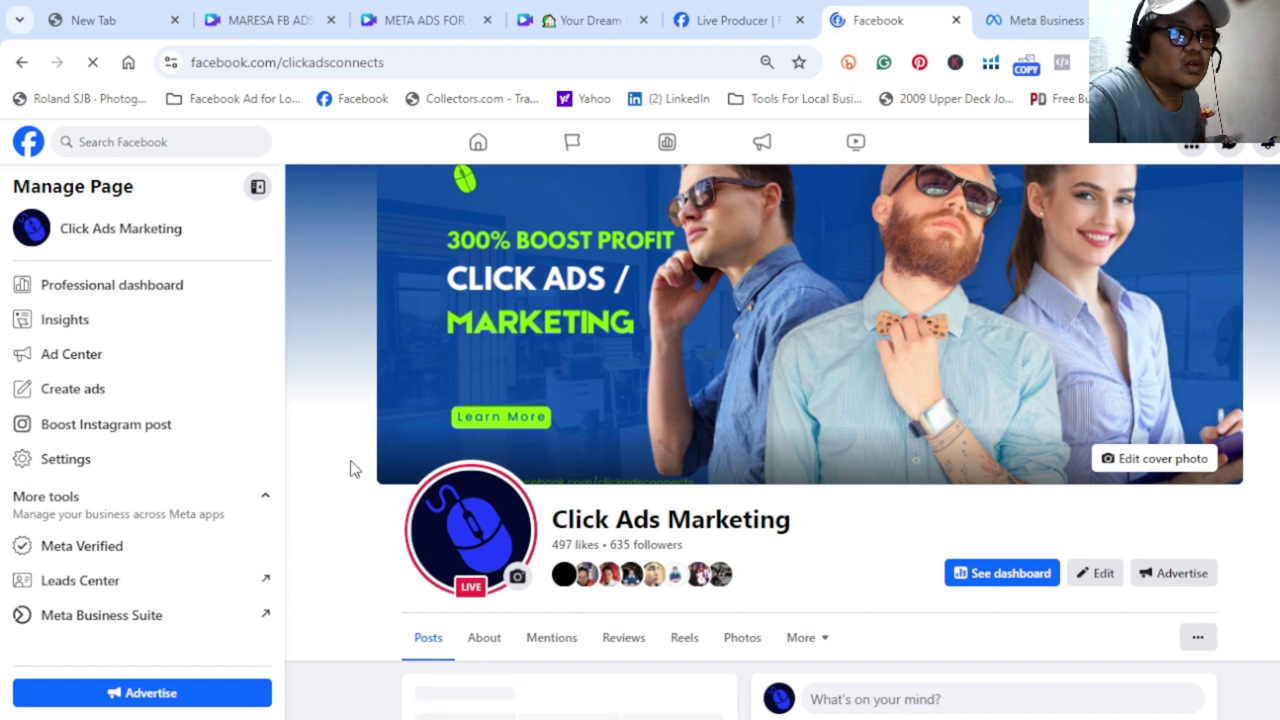
scroll(350, 467, down, 2)
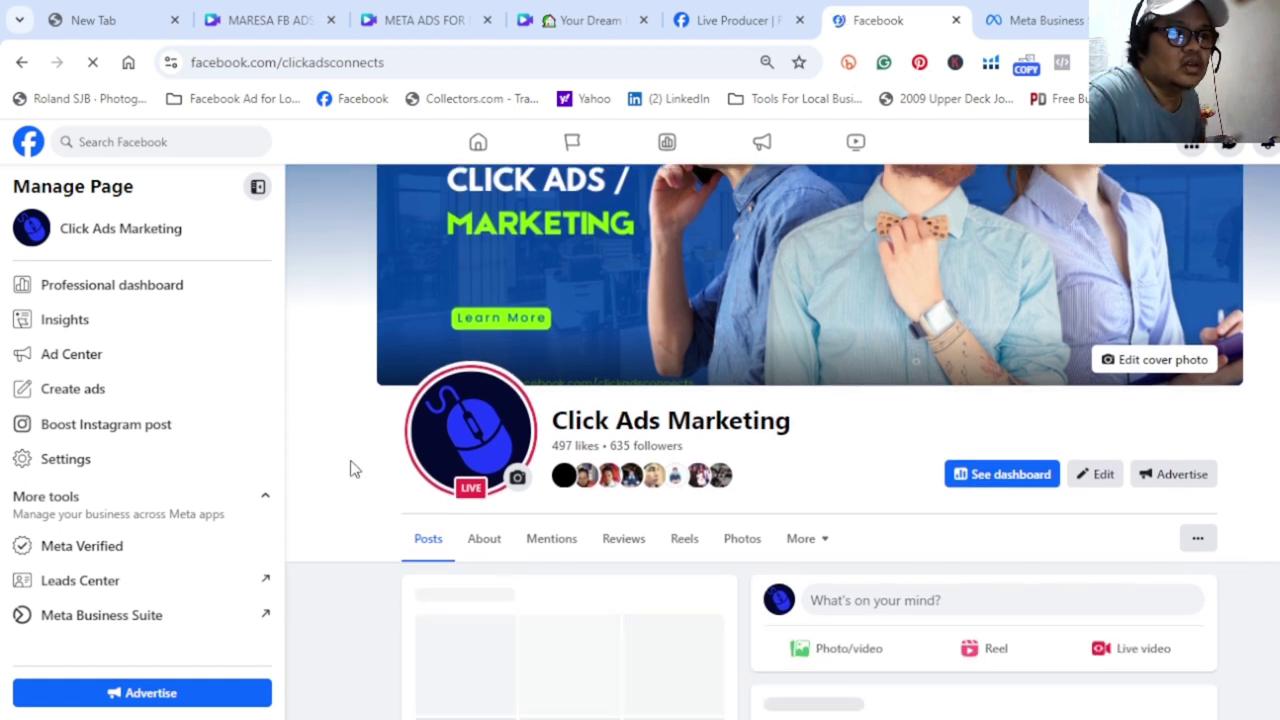
scroll(350, 467, down, 4)
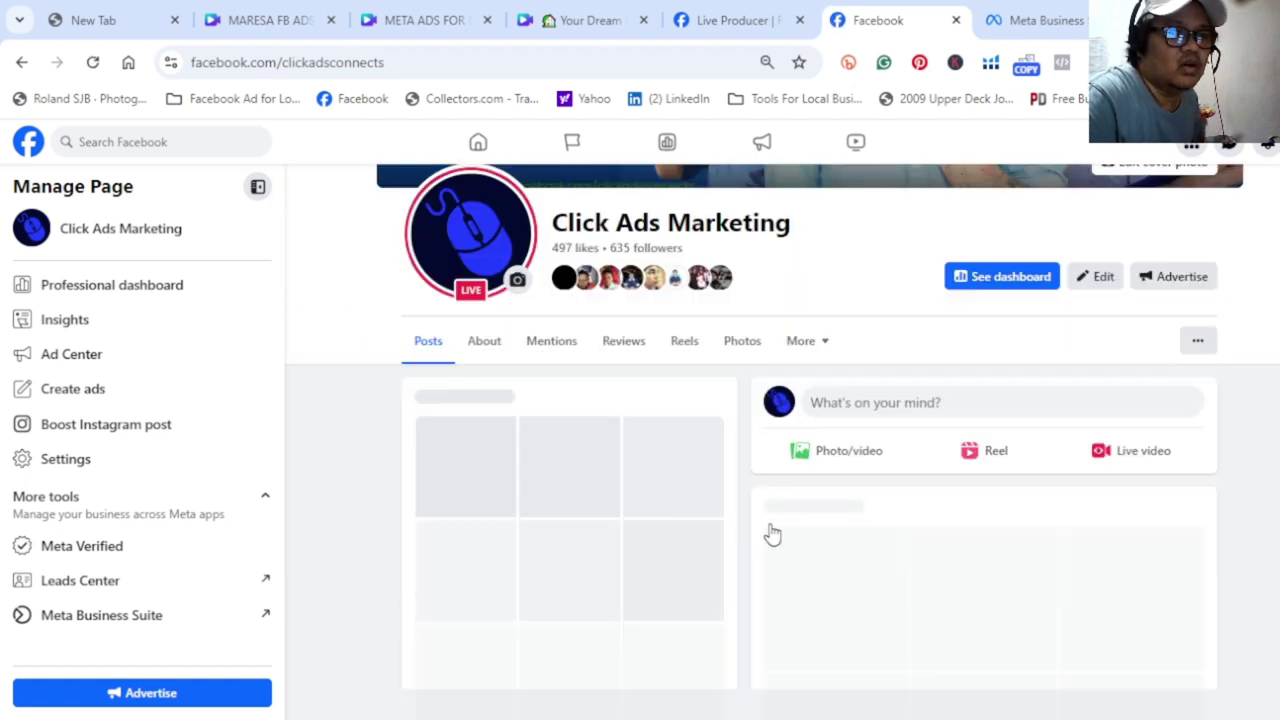
click(986, 464)
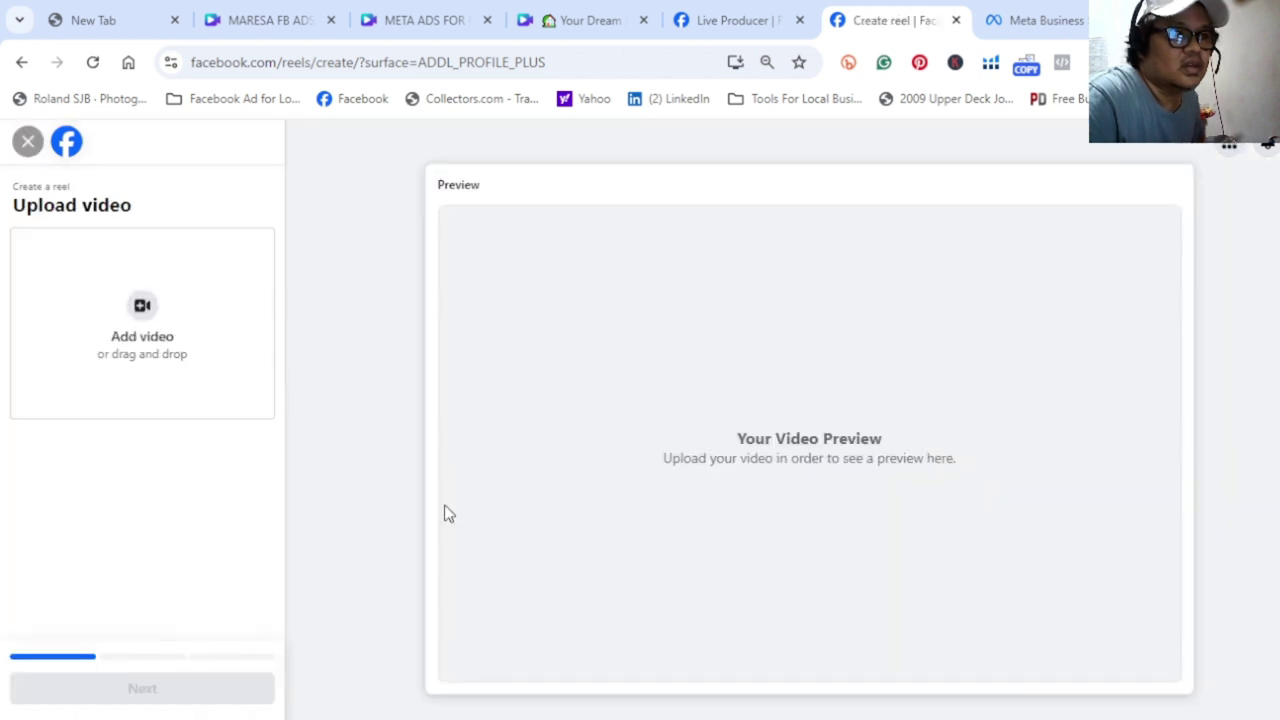
- Upload the downloaded house video to the reel and continue to the details stage without trimming it
click(125, 305)
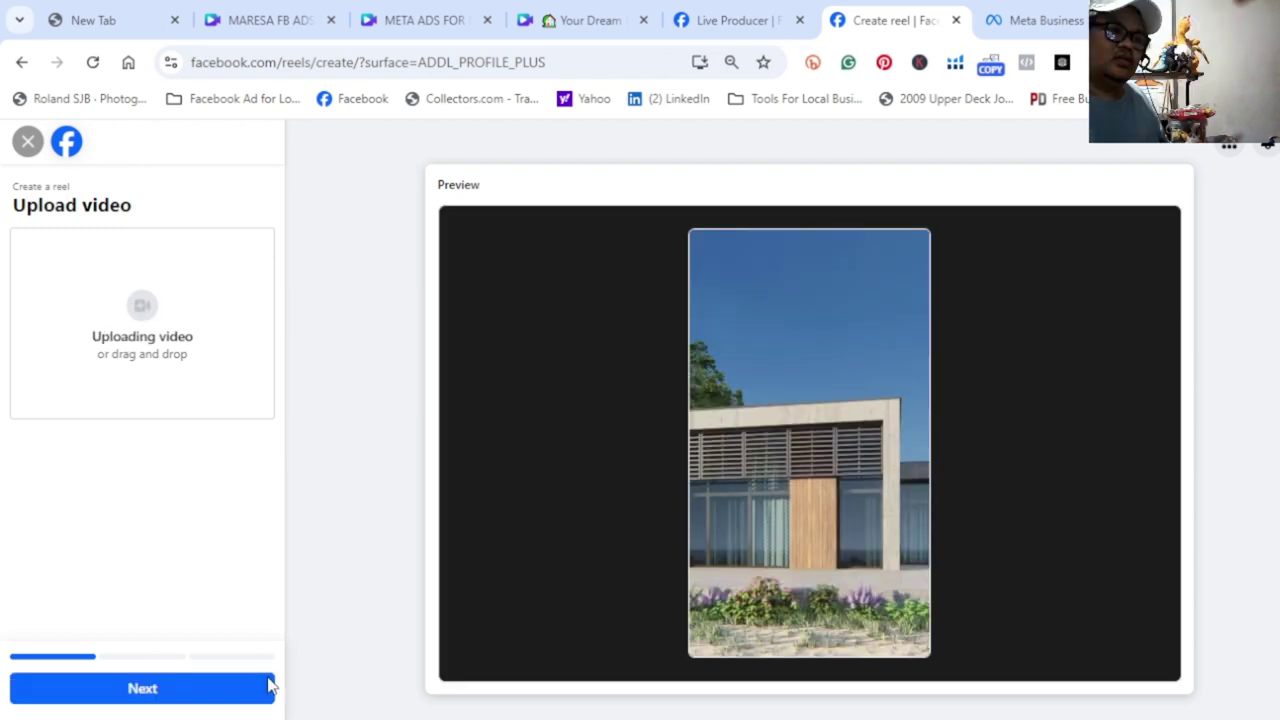
click(209, 700)
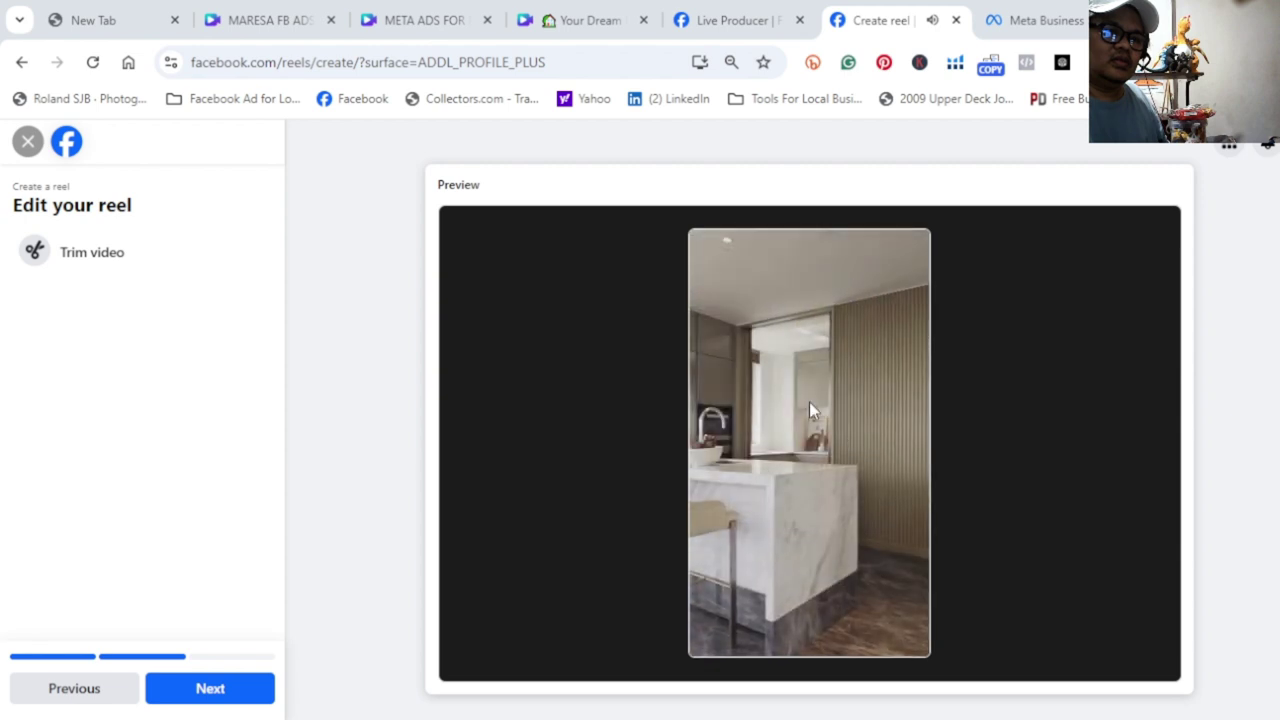
click(190, 687)
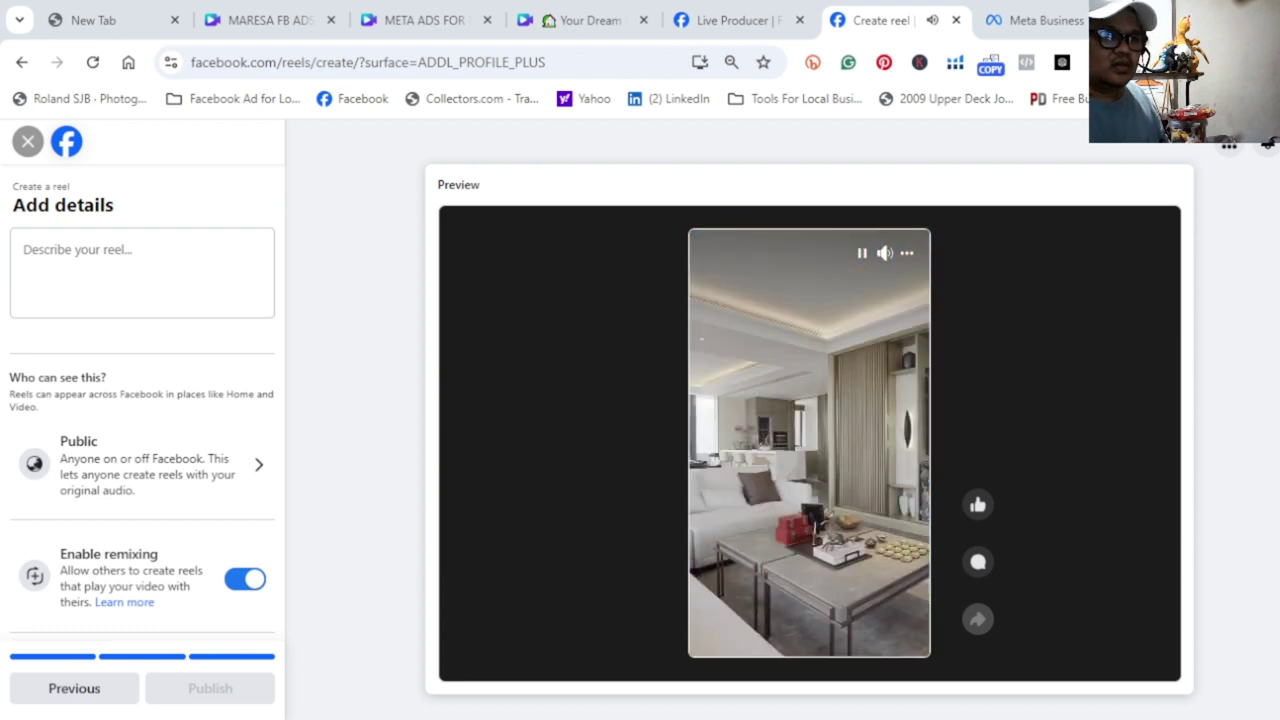
- Paste the prepared "Your Dream Home Awaits!" caption as the reel's description and publish the reel with Public visibility
key(ctrl+v)
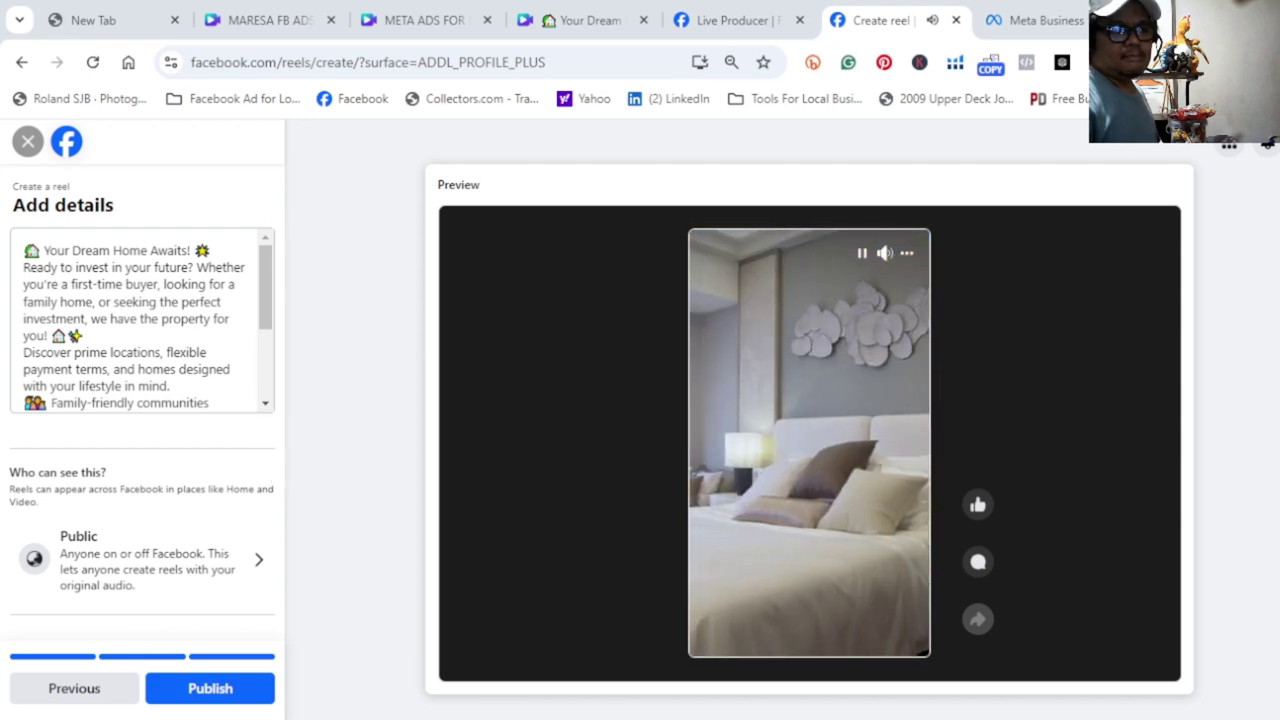
click(244, 692)
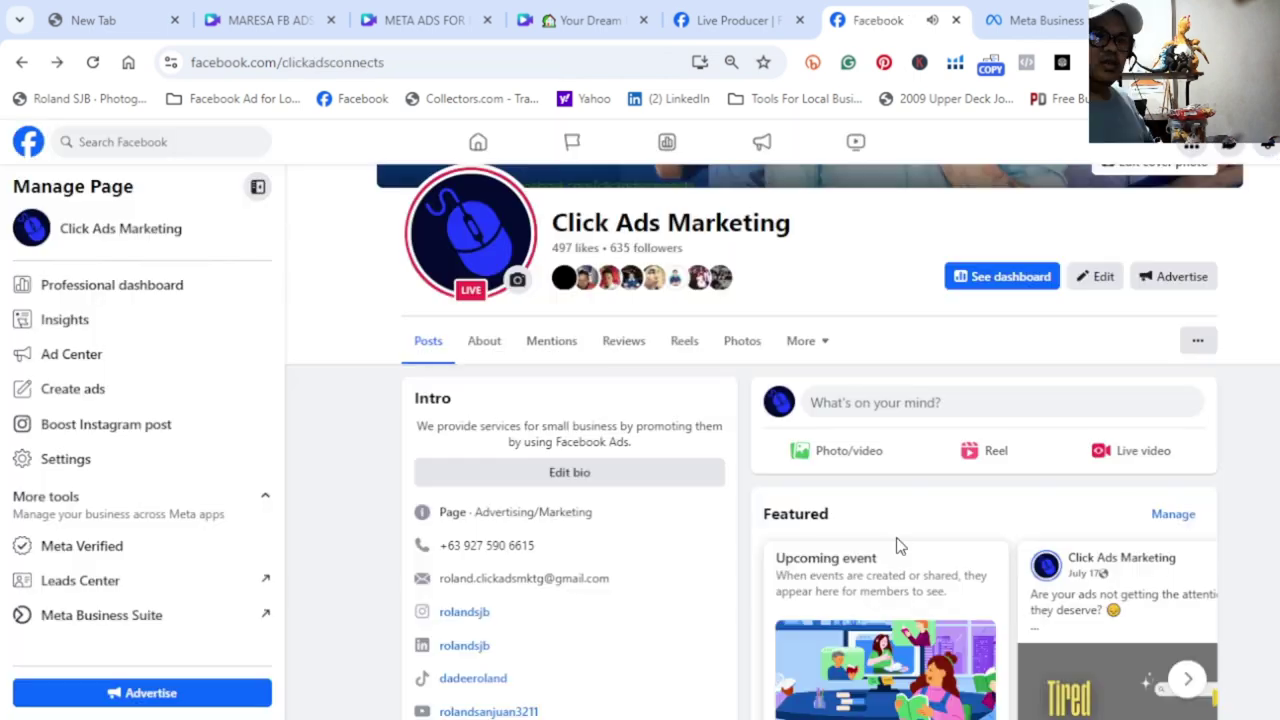
- Look through the Click Ads Marketing page's posts for the newly published reel
scroll(877, 494, down, 8)
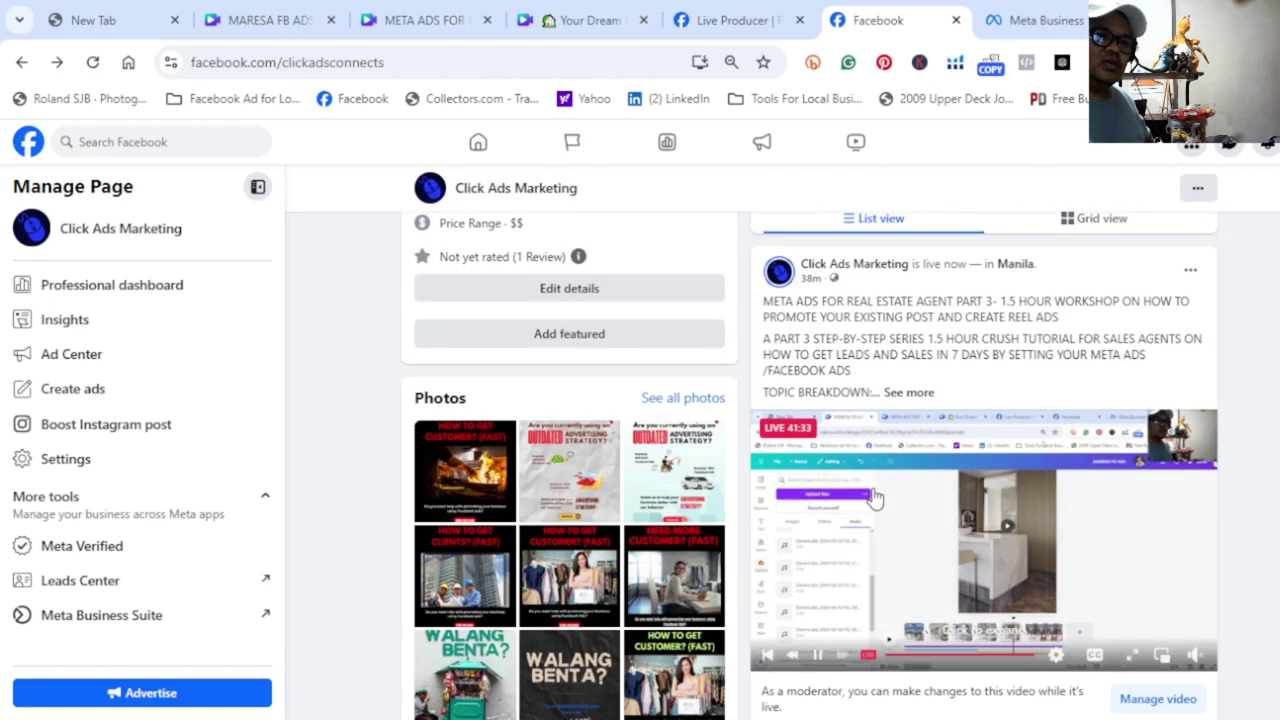
scroll(875, 497, down, 3)
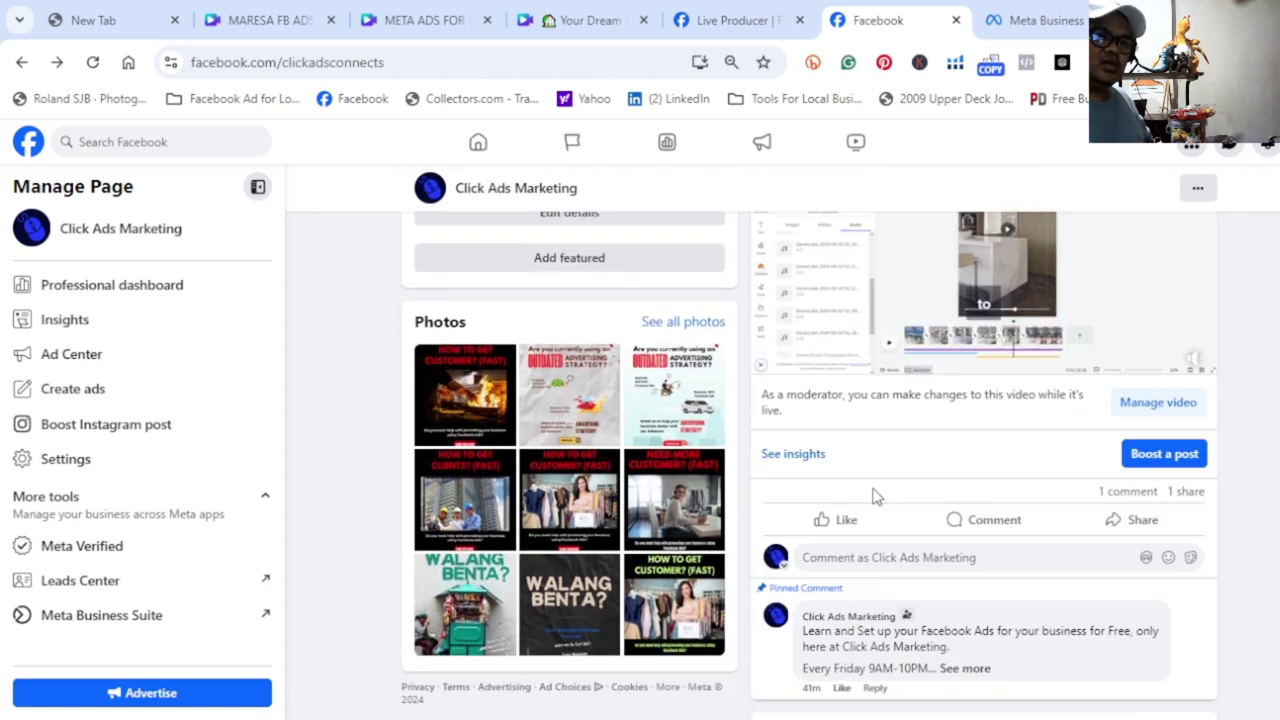
scroll(875, 497, down, 5)
scroll(875, 497, up, 7)
scroll(875, 497, up, 5)
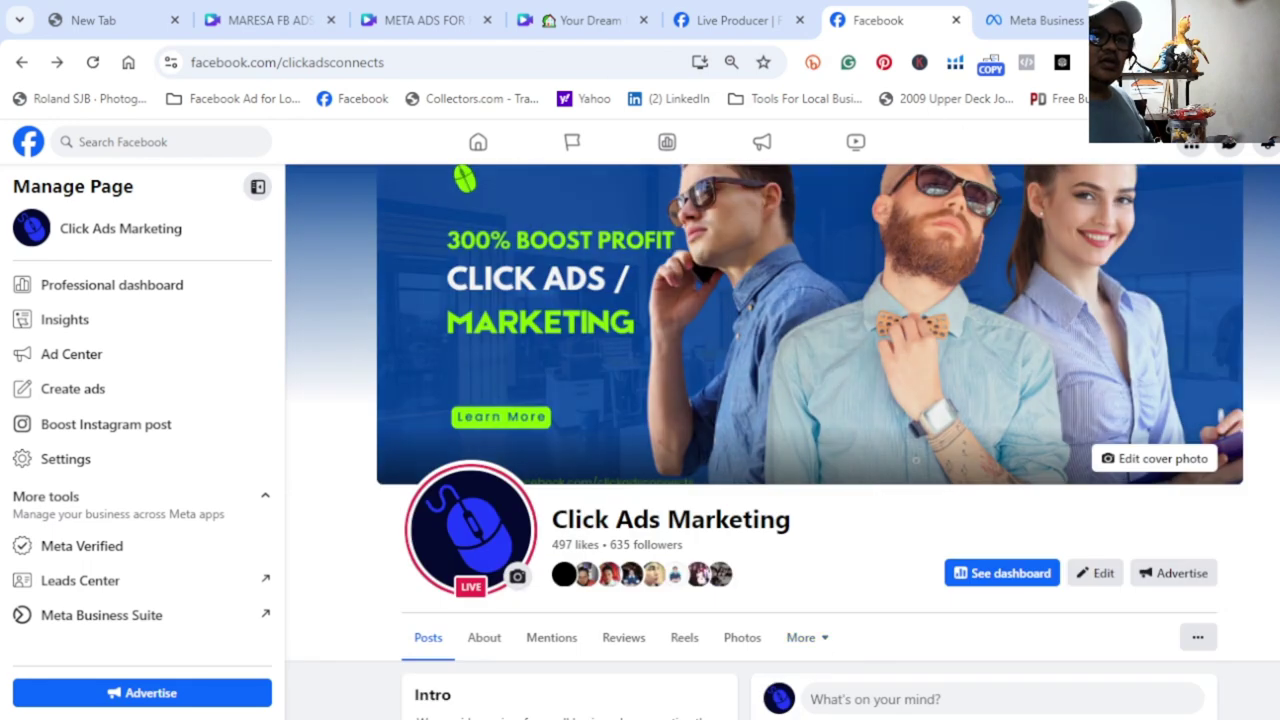
- Switch to Meta Business Suite and check the recent posts and reels for the newly published house reel
click(1012, 18)
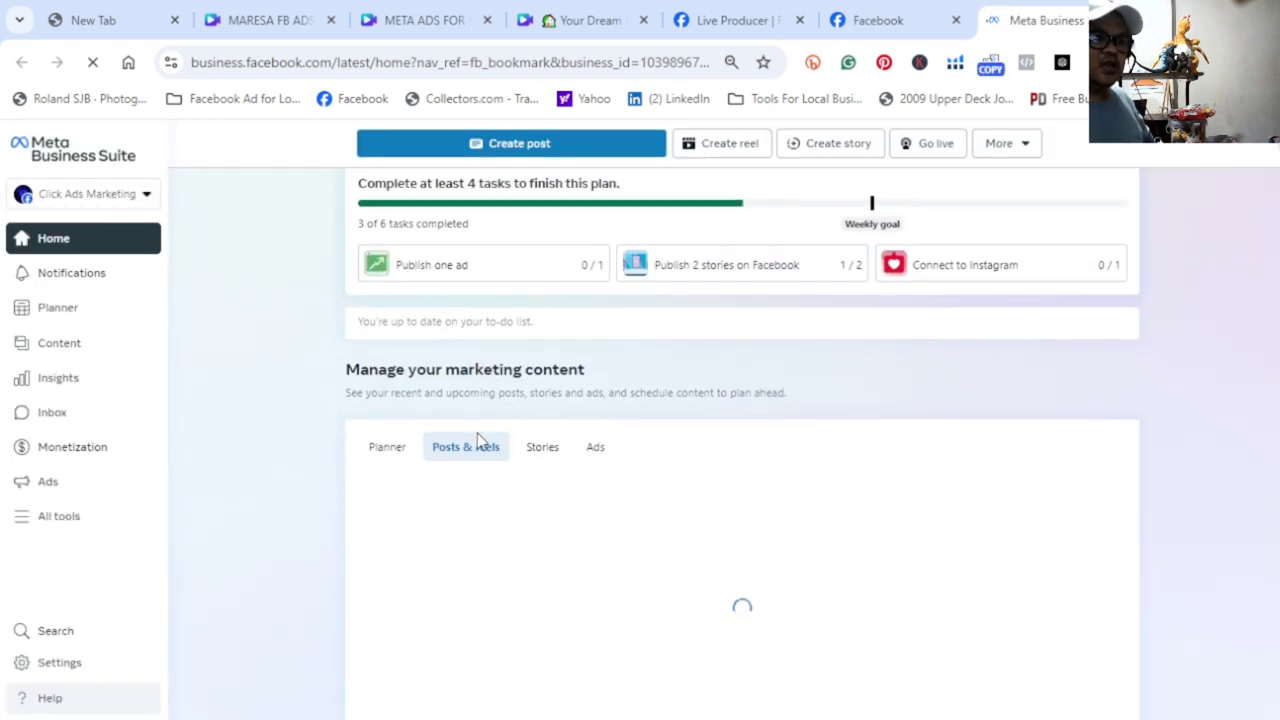
scroll(505, 410, up, 2)
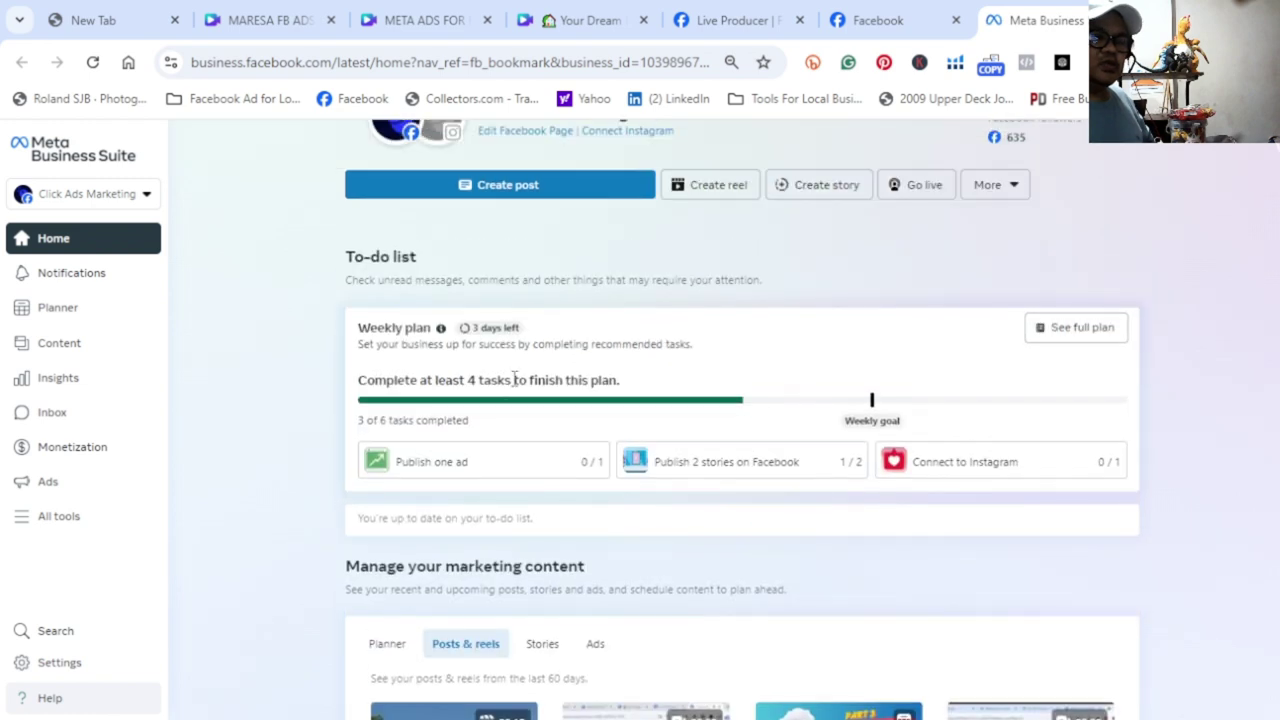
scroll(513, 380, down, 2)
scroll(513, 387, down, 1)
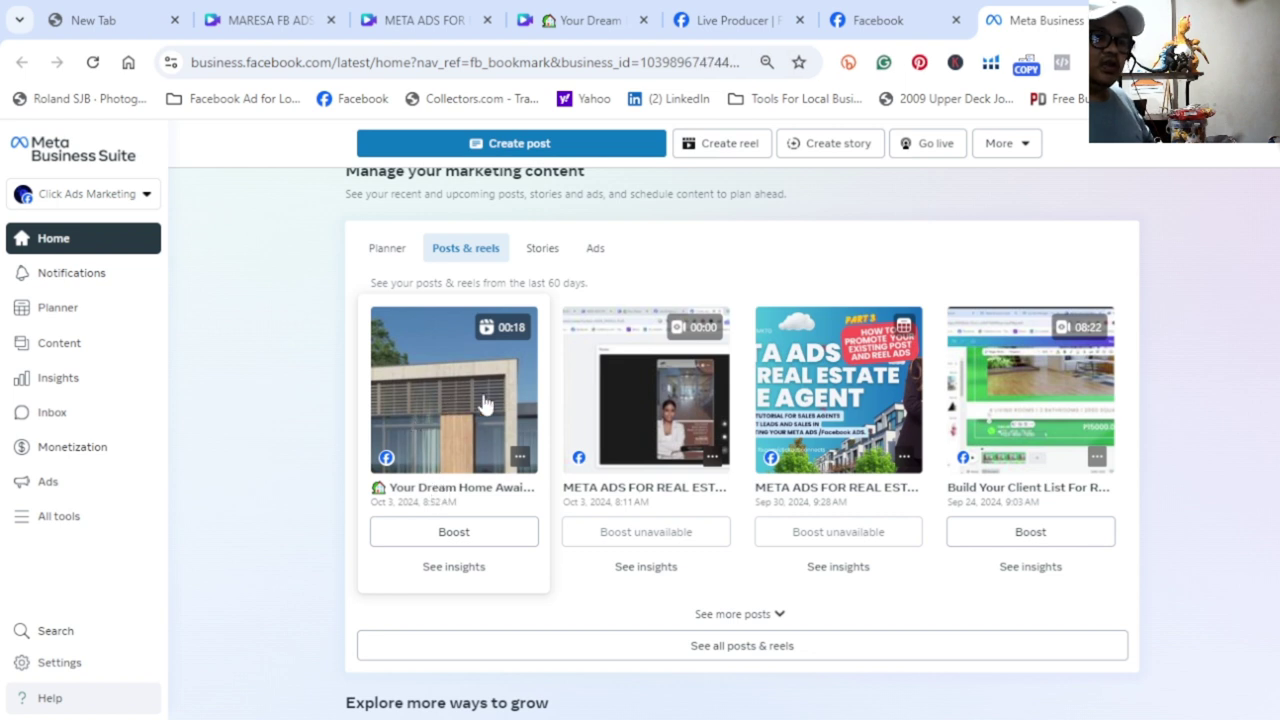
scroll(437, 528, down, 2)
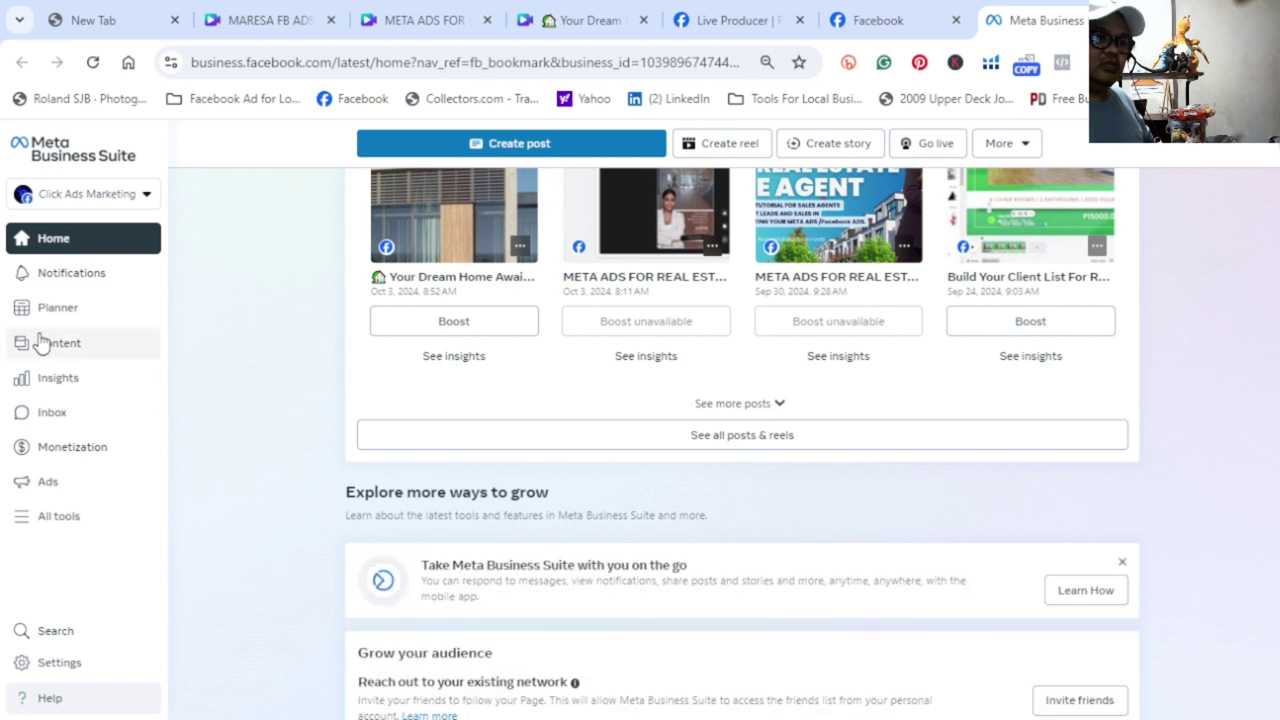
- Copy the reel ID of the "Your Dream Home Awaits!" reel from the page's published content list
click(77, 351)
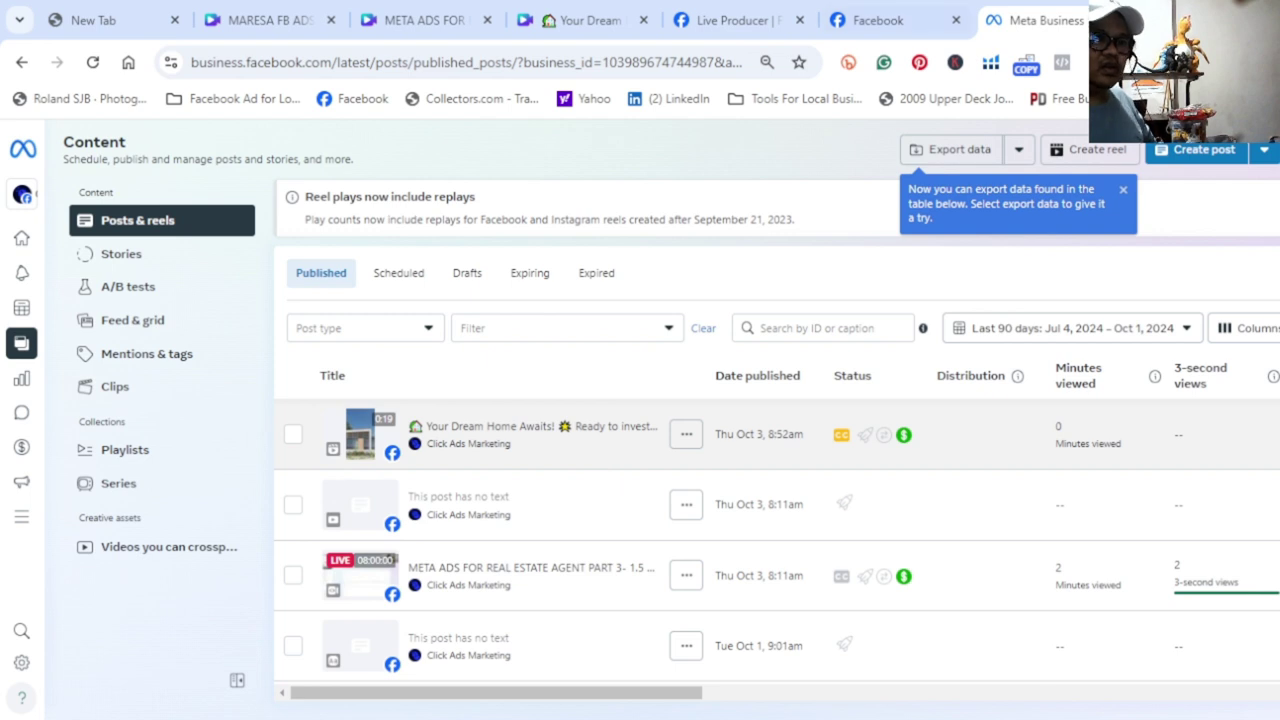
click(689, 438)
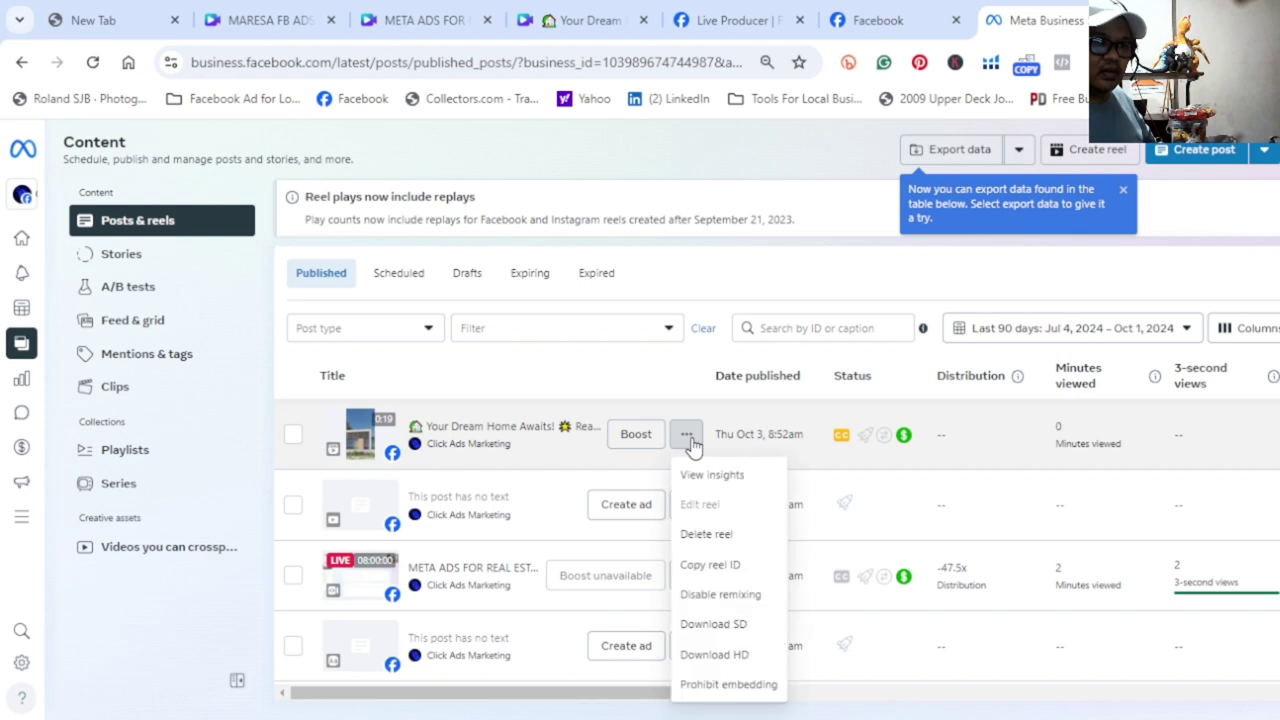
click(720, 567)
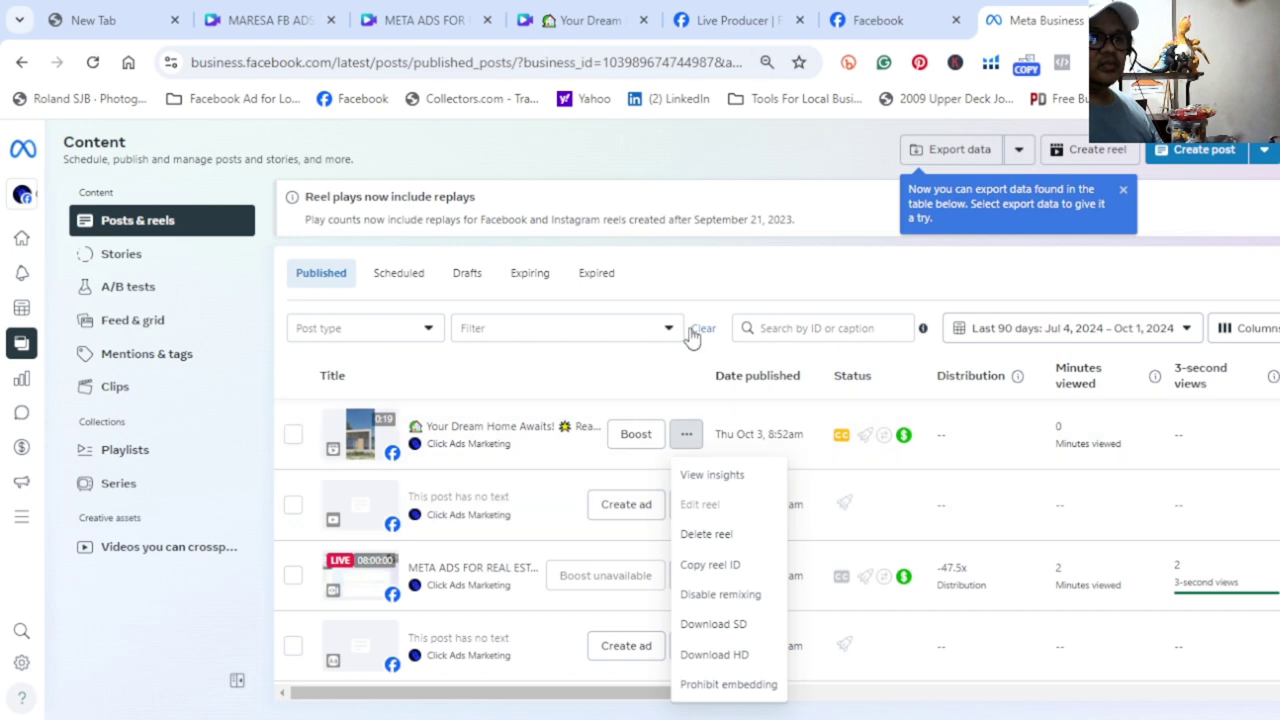
- Return to the Click Ads Marketing page on Facebook and open Ads Manager from there
click(875, 30)
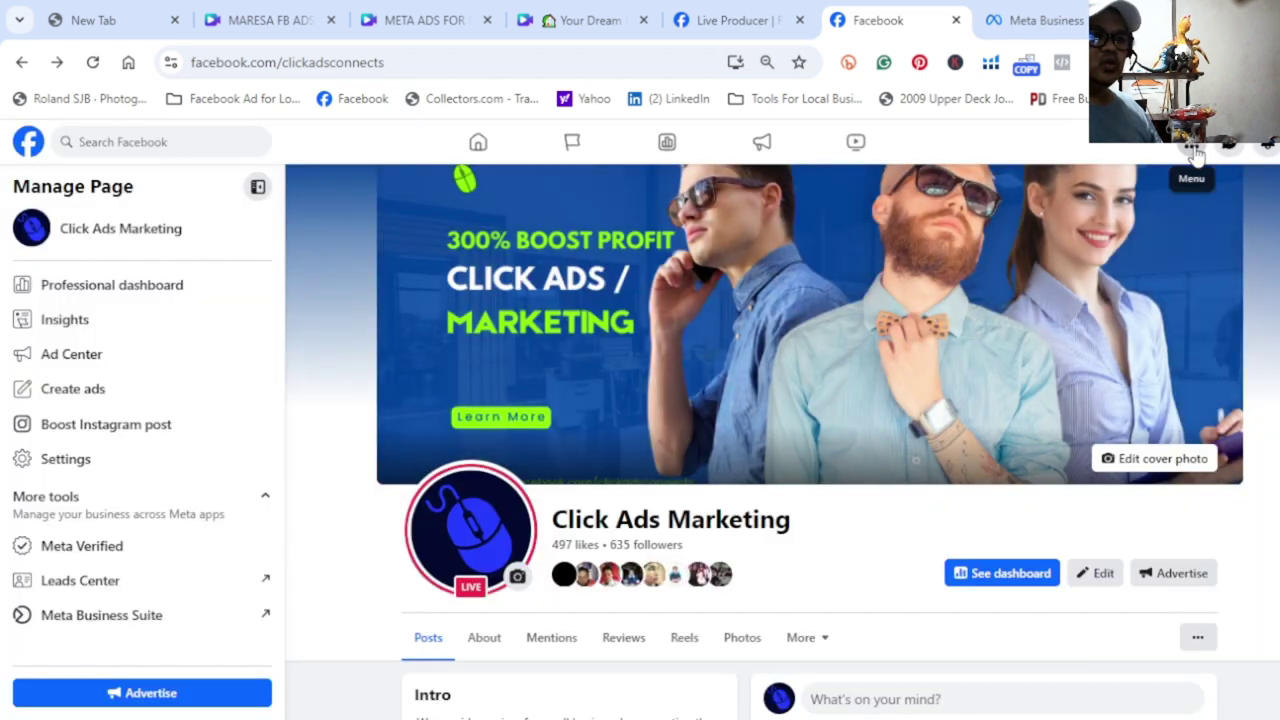
click(1193, 149)
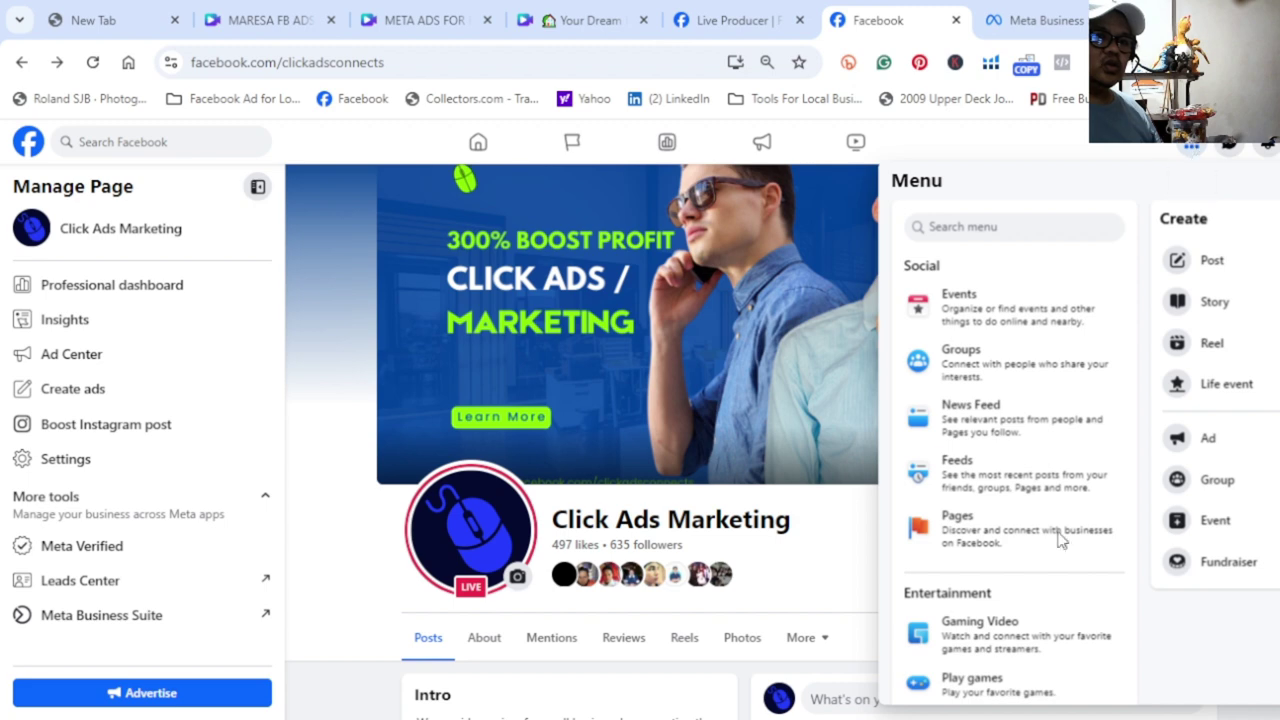
scroll(990, 625, down, 4)
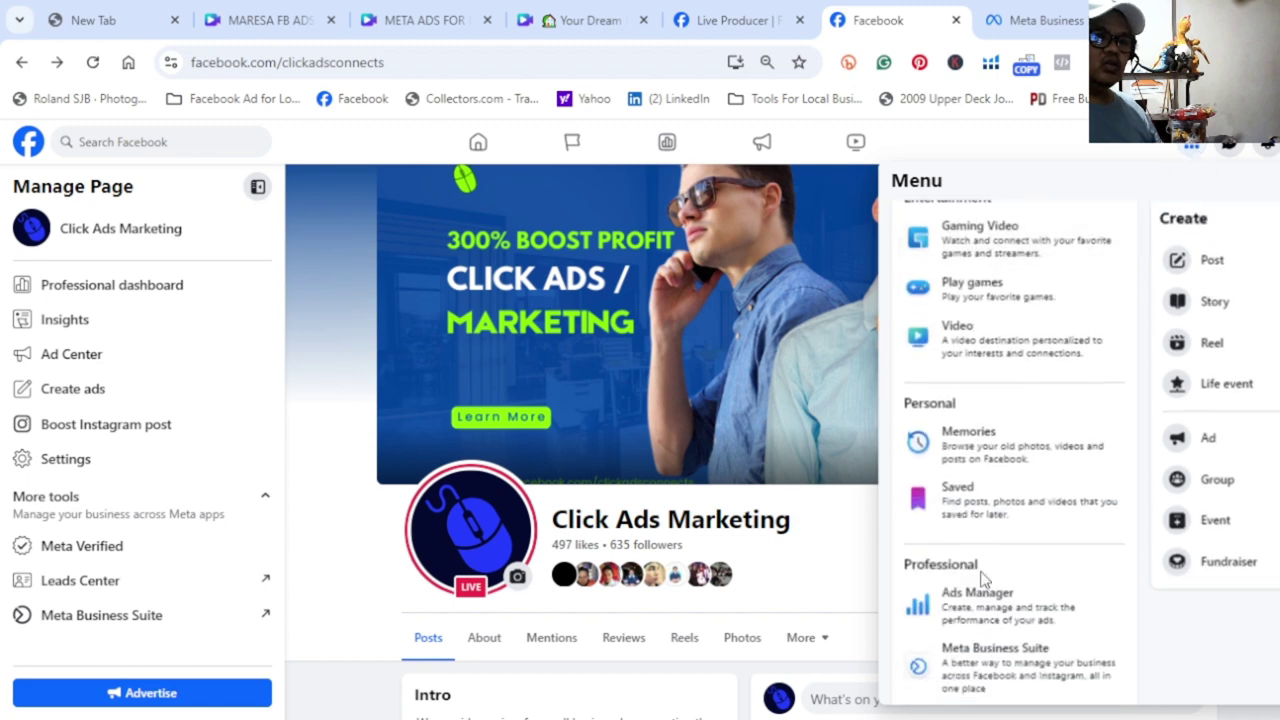
click(983, 615)
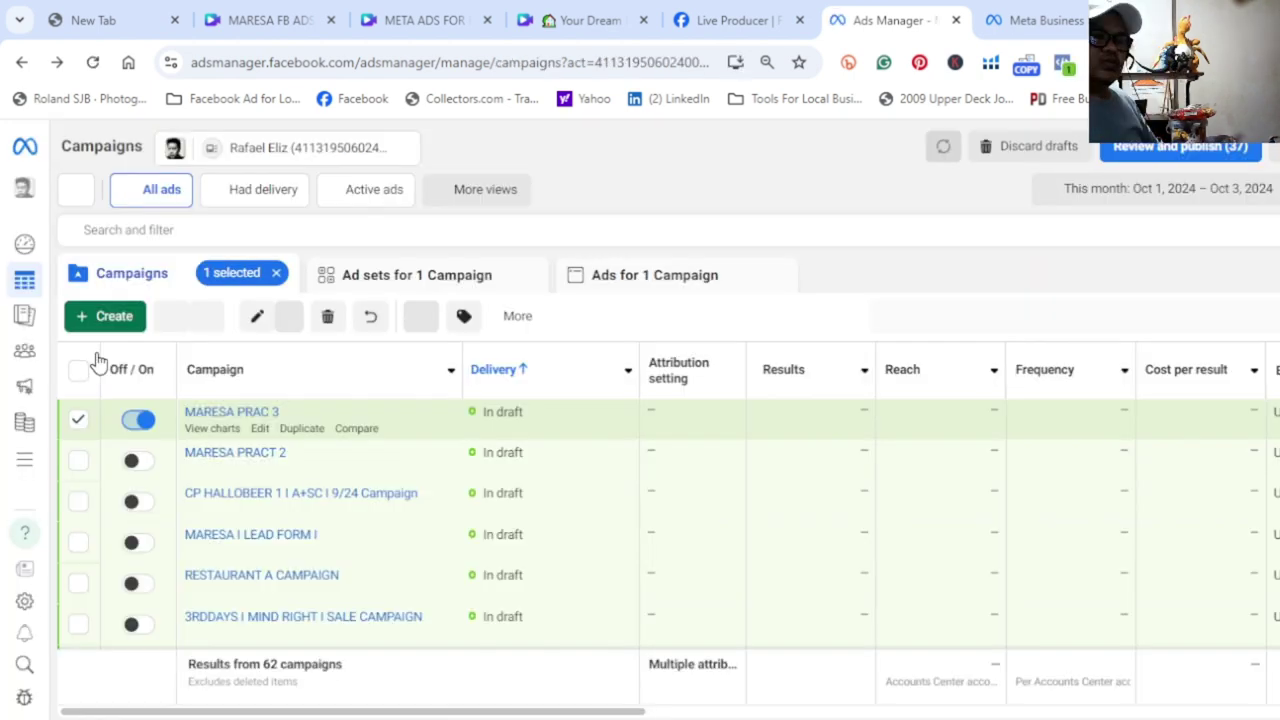
- Create a new Auction campaign with the Engagement objective, using the manual engagement campaign setup
click(110, 327)
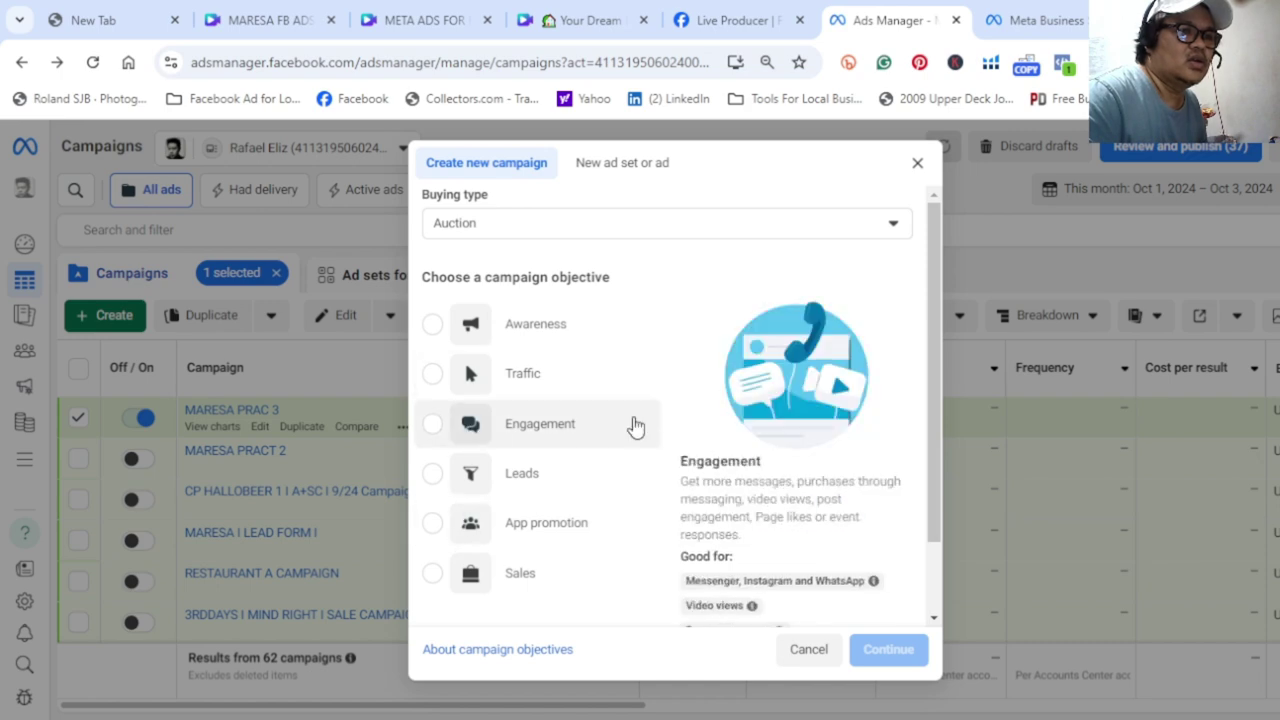
click(432, 428)
click(872, 649)
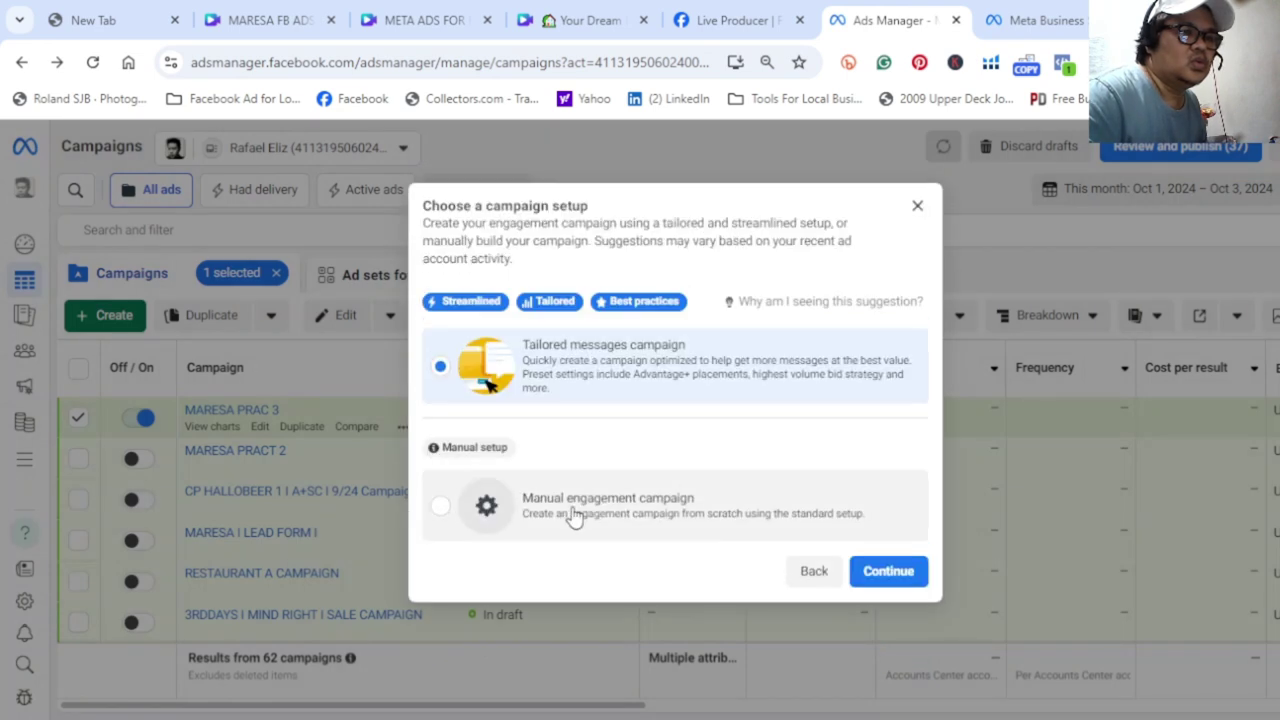
click(565, 512)
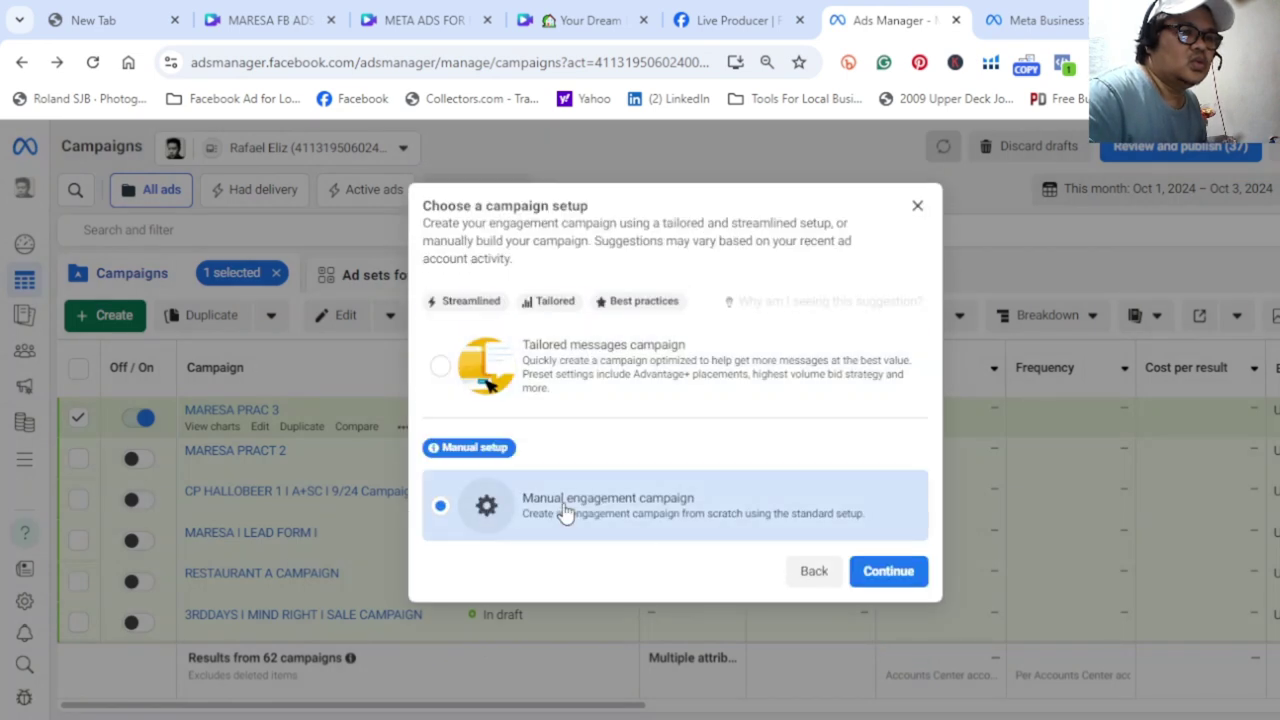
click(877, 571)
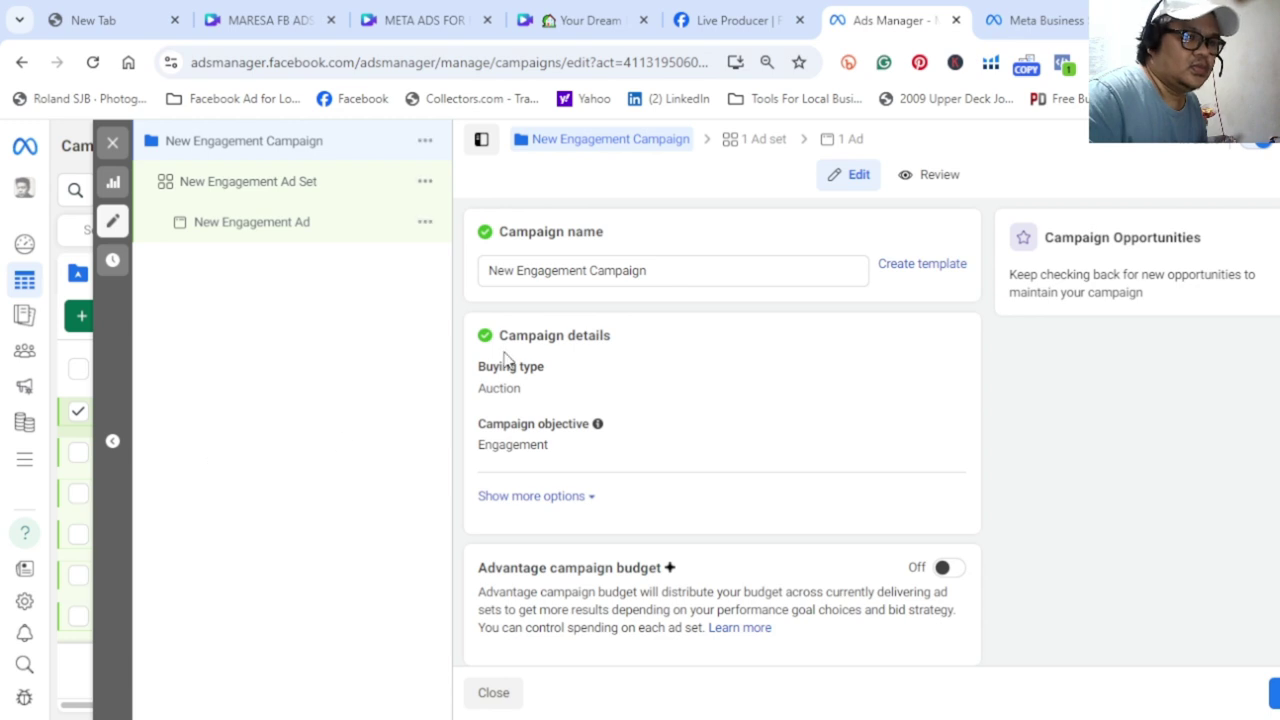
- Rename the new engagement campaign as MARESA PRAC 4
click(689, 263)
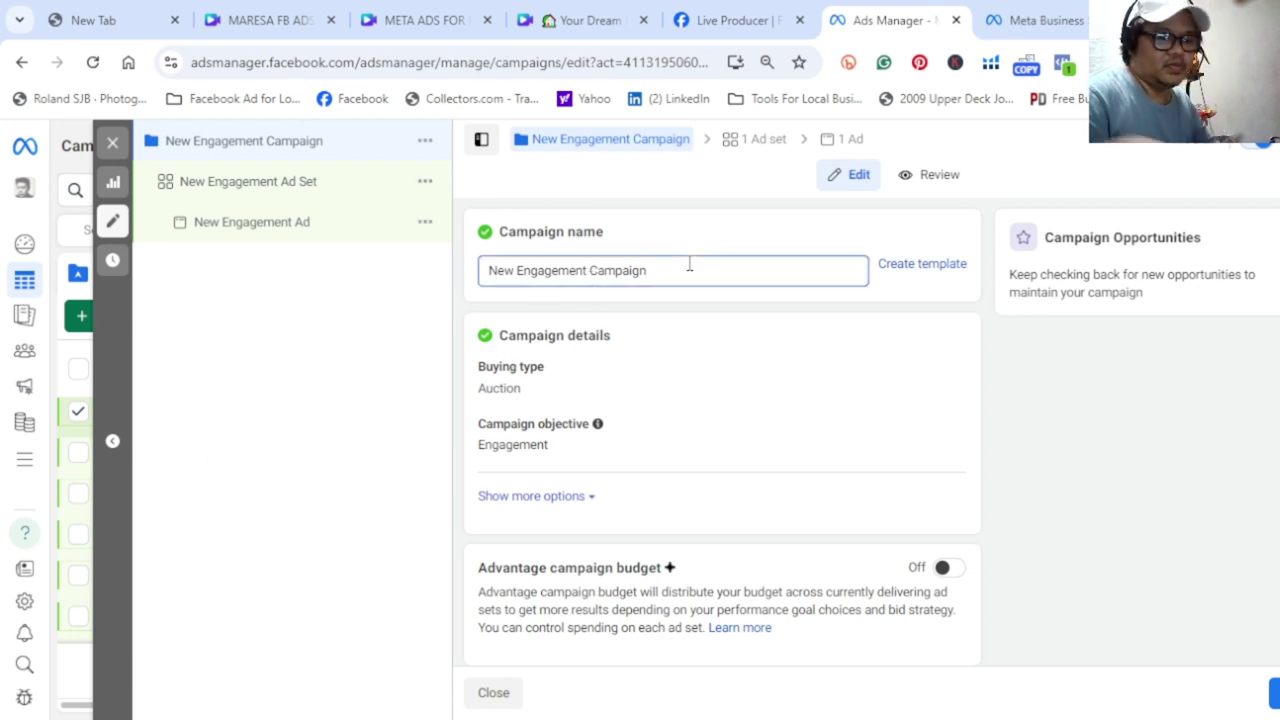
key(BackSpace)
key(BackSpace)
key(BackSpace)
key(BackSpace)
key(BackSpace)
key(BackSpace)
key(BackSpace)
key(BackSpace)
key(BackSpace)
key(BackSpace)
key(BackSpace)
key(BackSpace)
key(BackSpace)
key(BackSpace)
key(BackSpace)
key(BackSpace)
key(BackSpace)
key(BackSpace)
key(BackSpace)
key(BackSpace)
key(BackSpace)
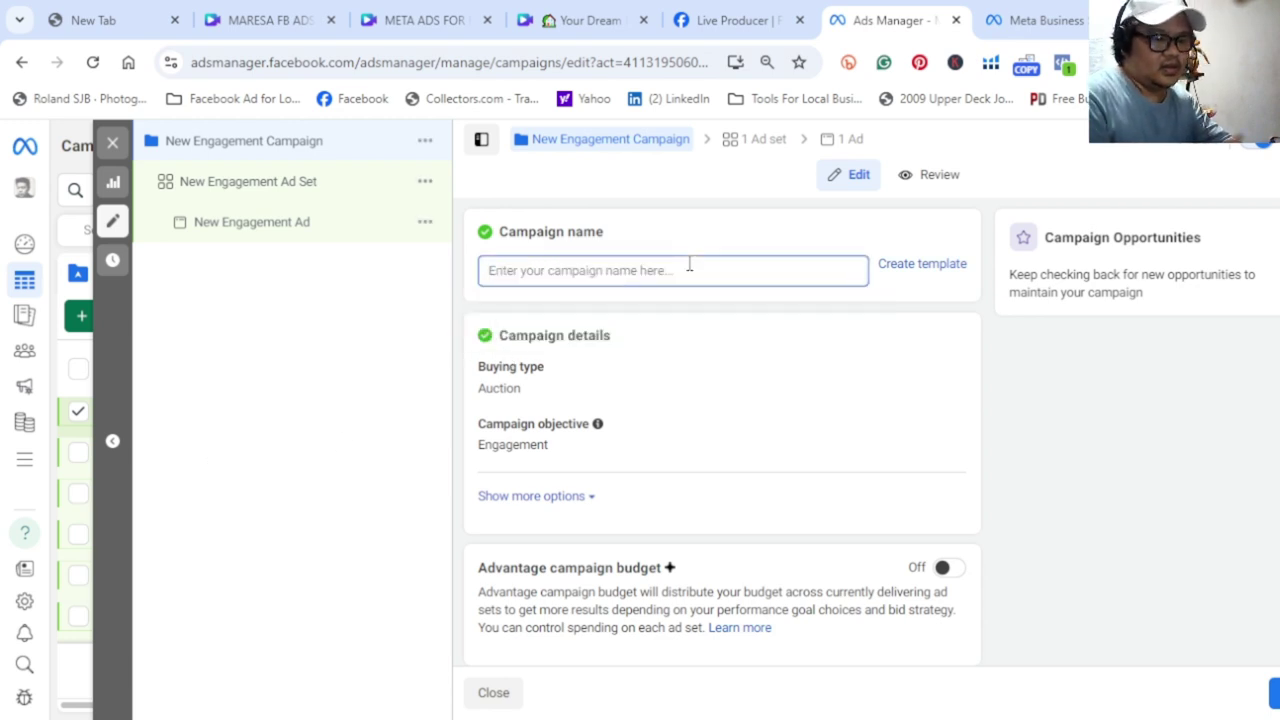
text(MARESA )
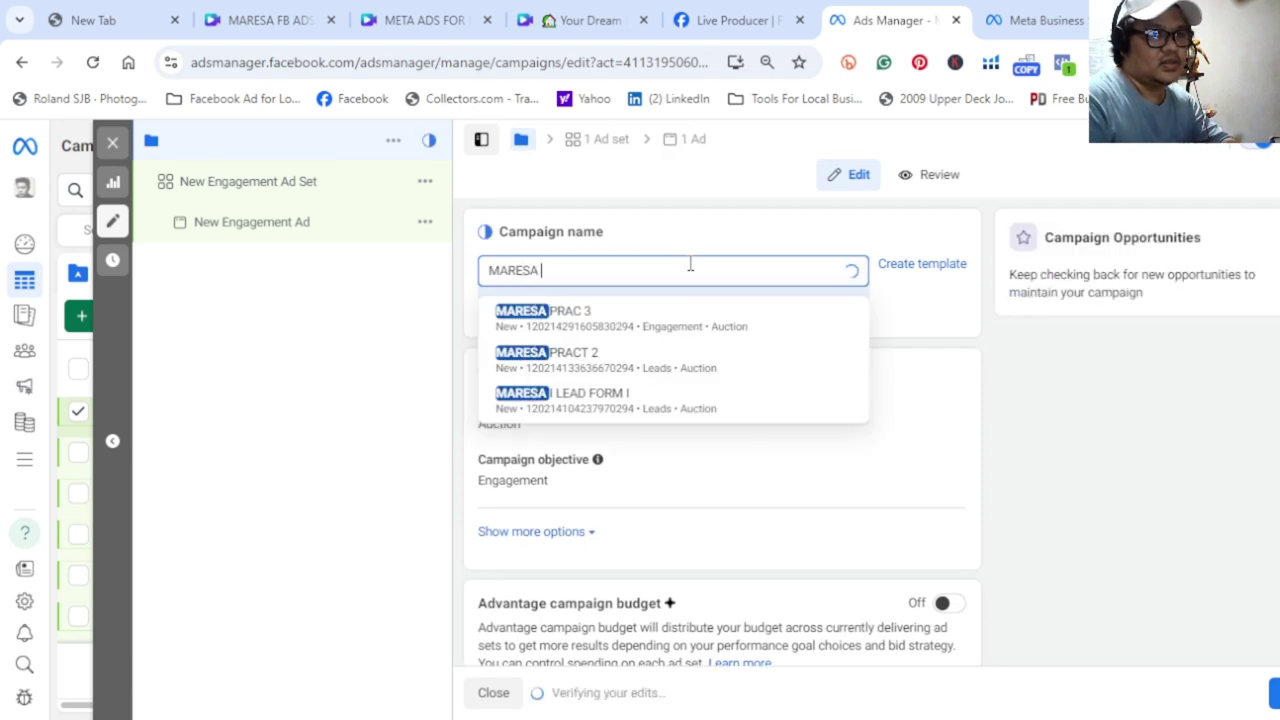
text(PRAC 4)
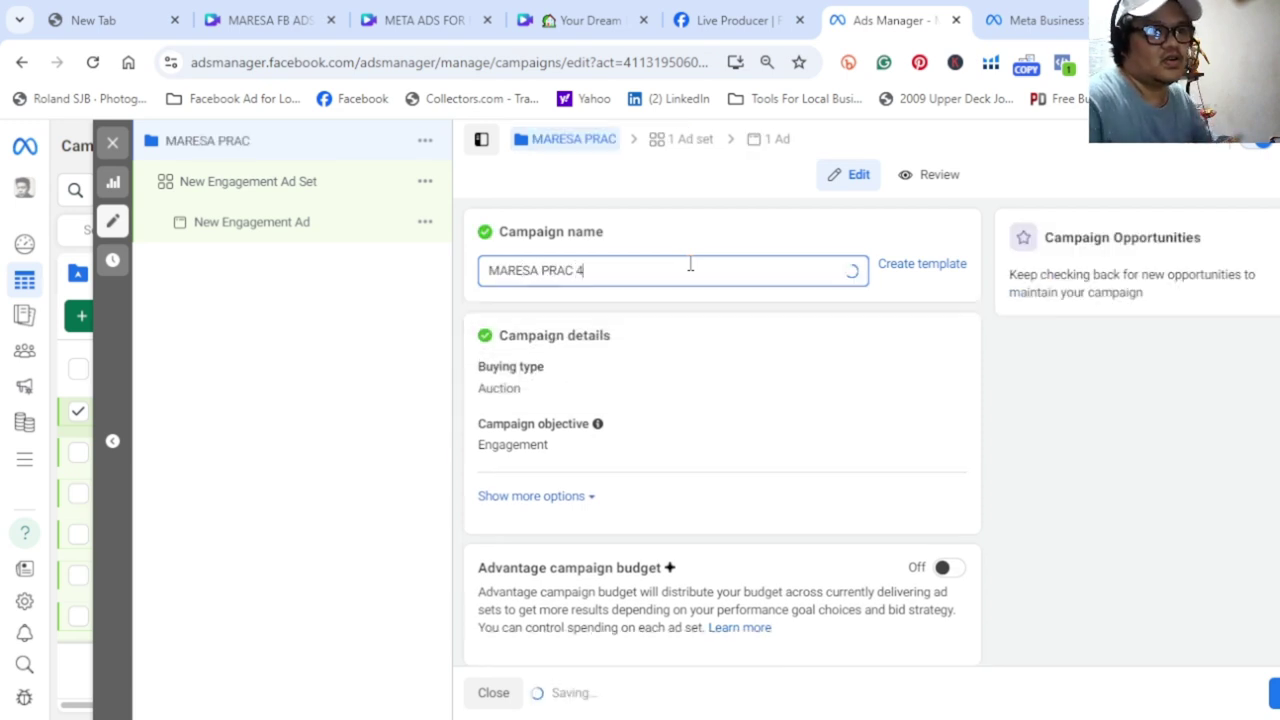
- Review the campaign's Advantage campaign budget, A/B test and Special Ad Categories settings, and continue to the ad set
scroll(771, 480, down, 2)
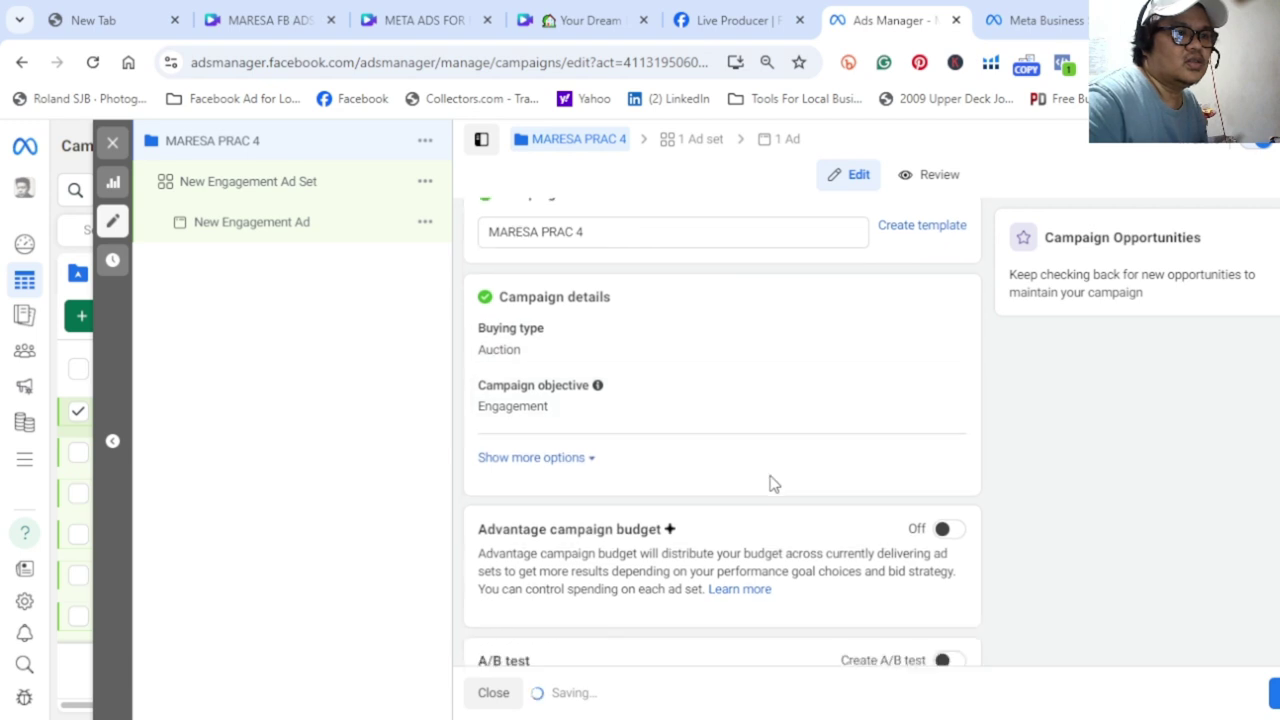
scroll(575, 520, down, 3)
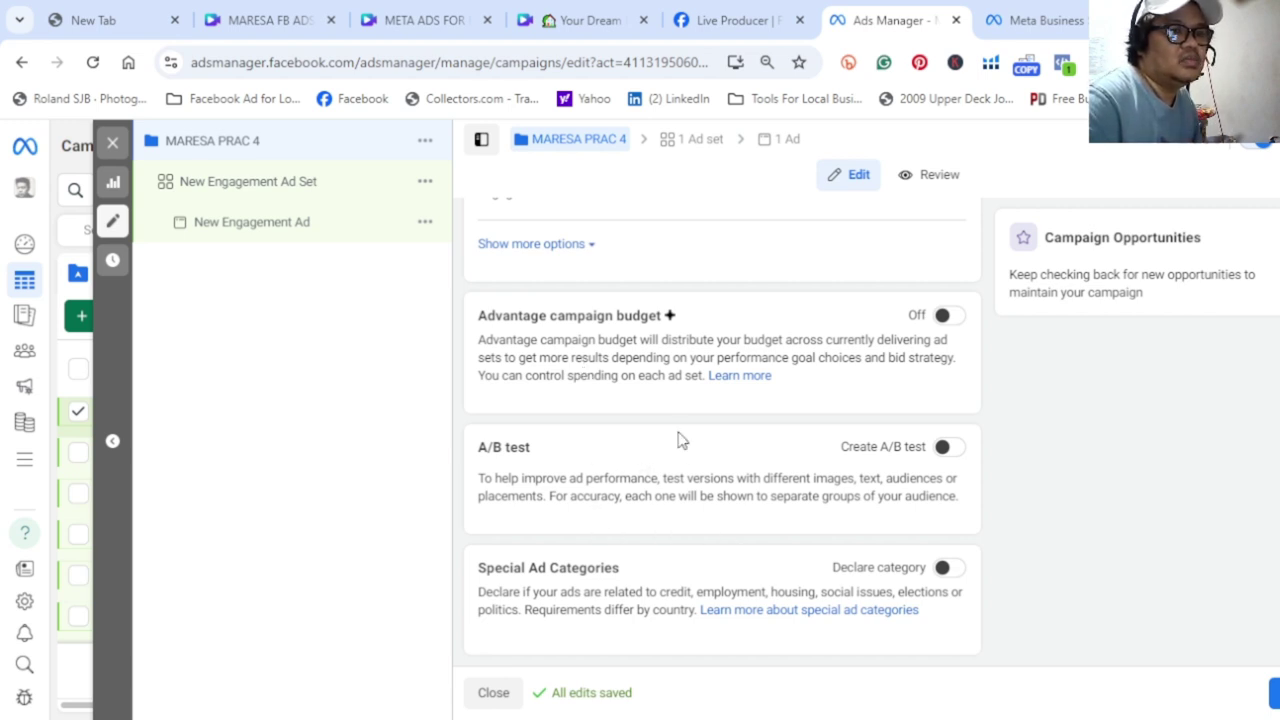
scroll(678, 440, down, 1)
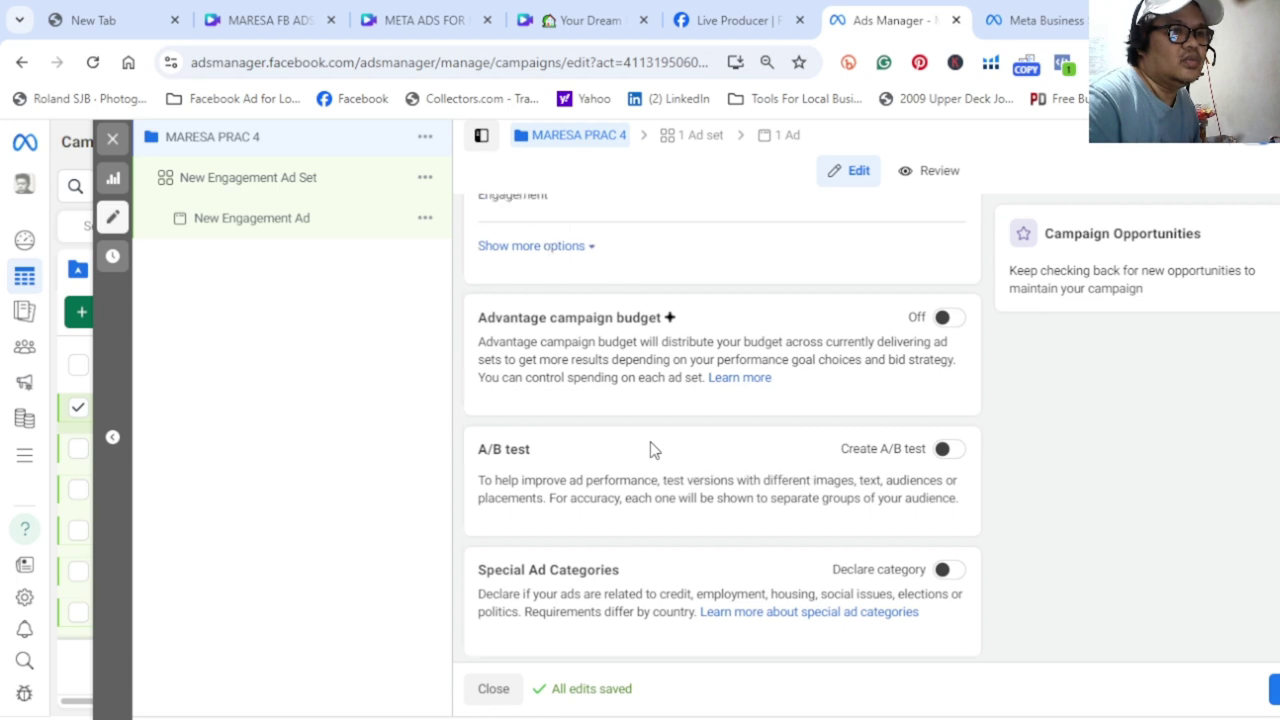
scroll(650, 455, up, 1)
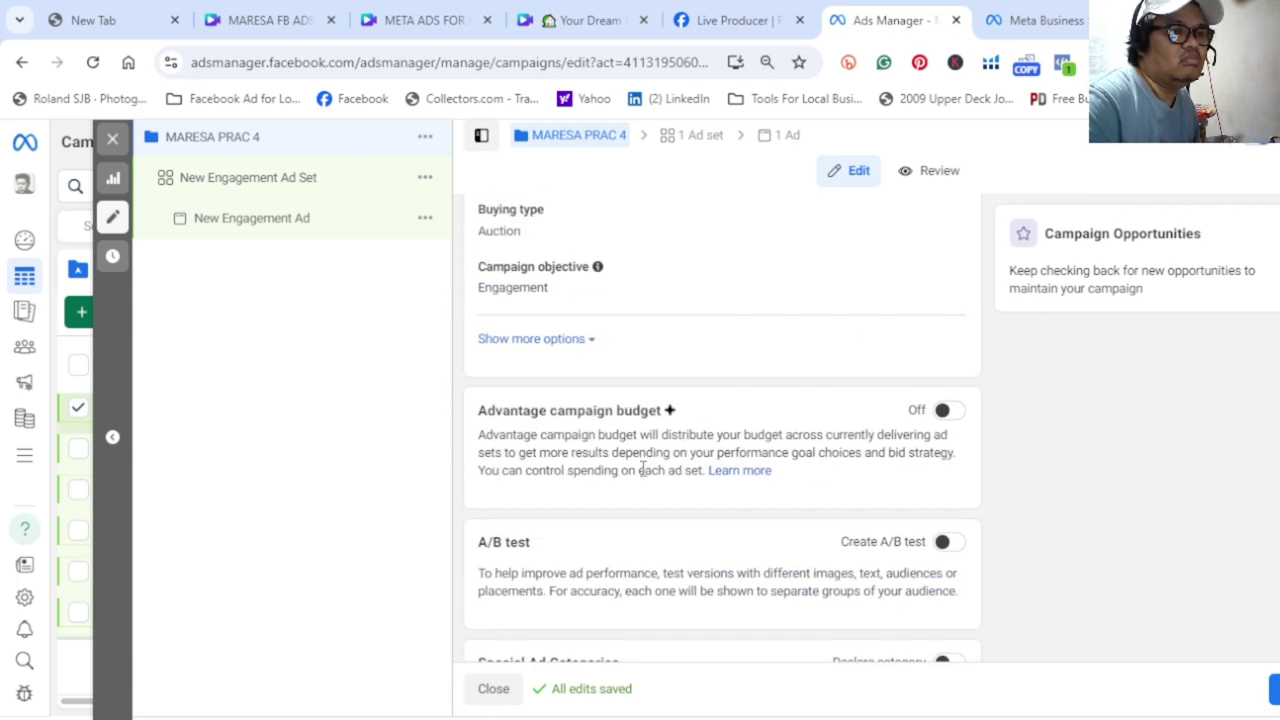
scroll(592, 495, down, 1)
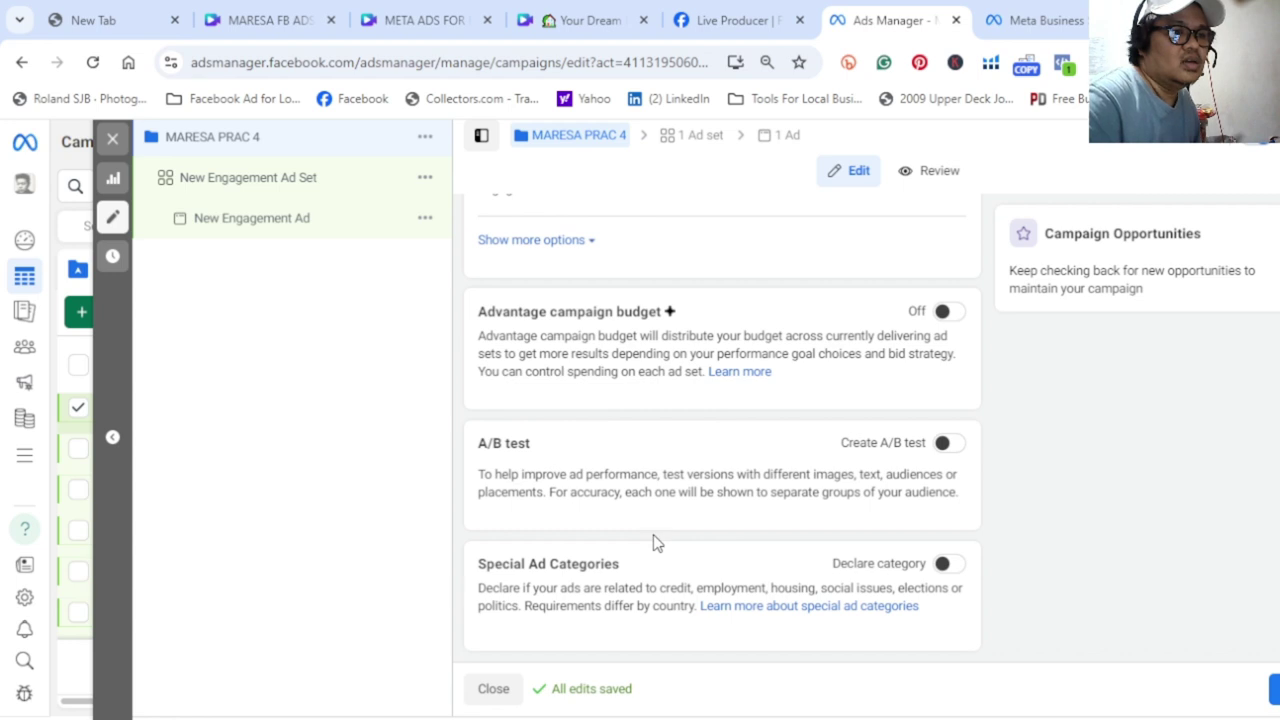
scroll(638, 515, up, 2)
scroll(638, 515, down, 2)
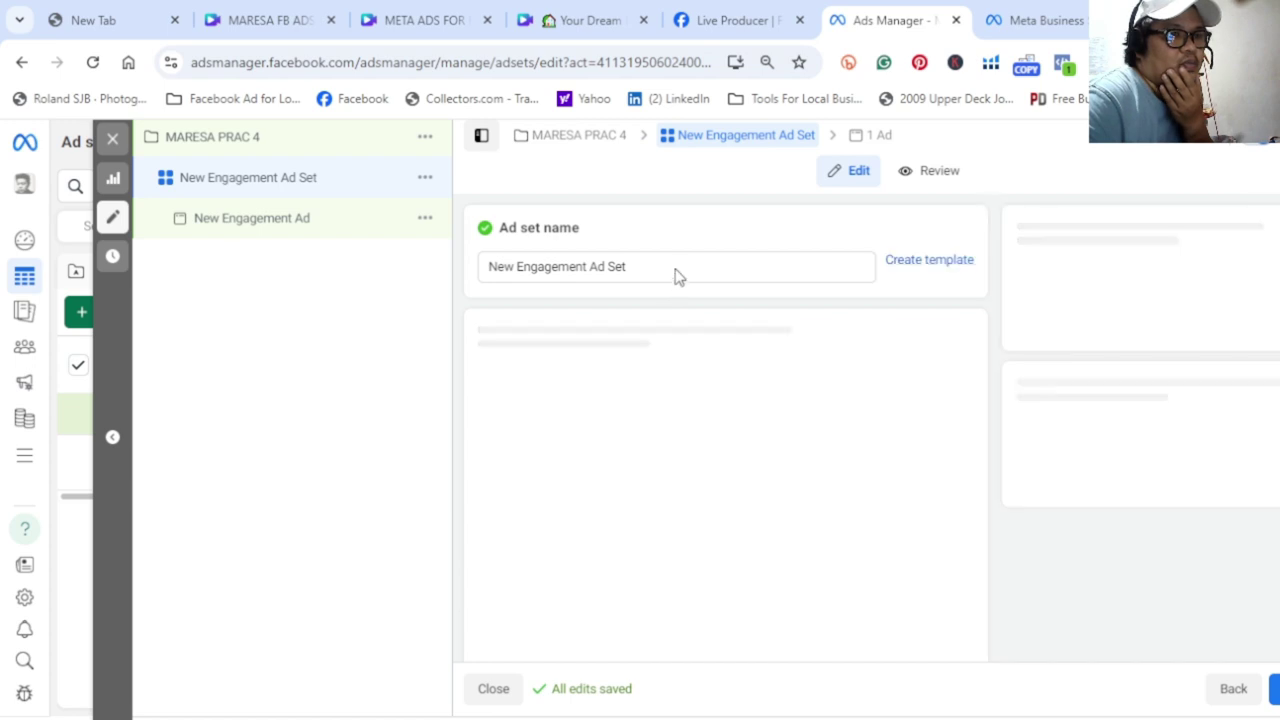
- Rename the campaign's ad set as MARESA PRAC 4
click(677, 266)
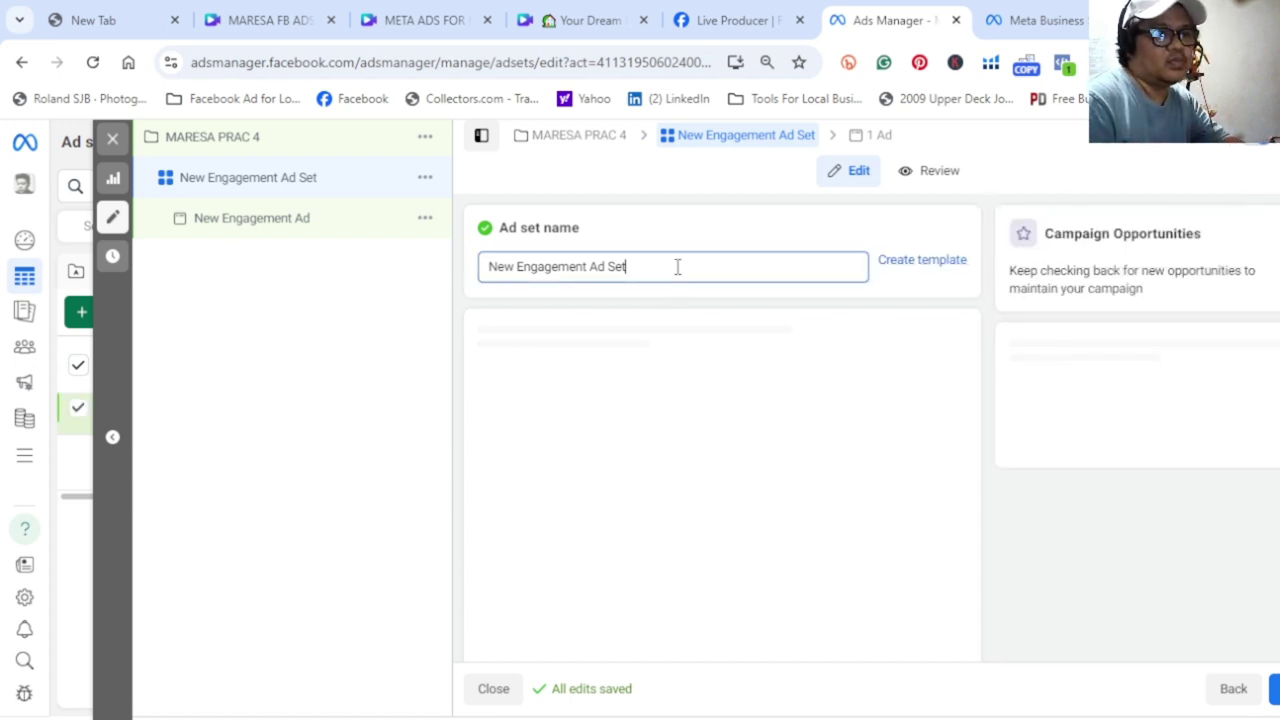
key(BackSpace)
key(BackSpace)
key(BackSpace)
key(BackSpace)
key(BackSpace)
key(BackSpace)
key(BackSpace)
key(BackSpace)
key(BackSpace)
key(BackSpace)
key(BackSpace)
key(BackSpace)
key(BackSpace)
key(BackSpace)
key(BackSpace)
key(BackSpace)
key(BackSpace)
key(BackSpace)
key(BackSpace)
key(BackSpace)
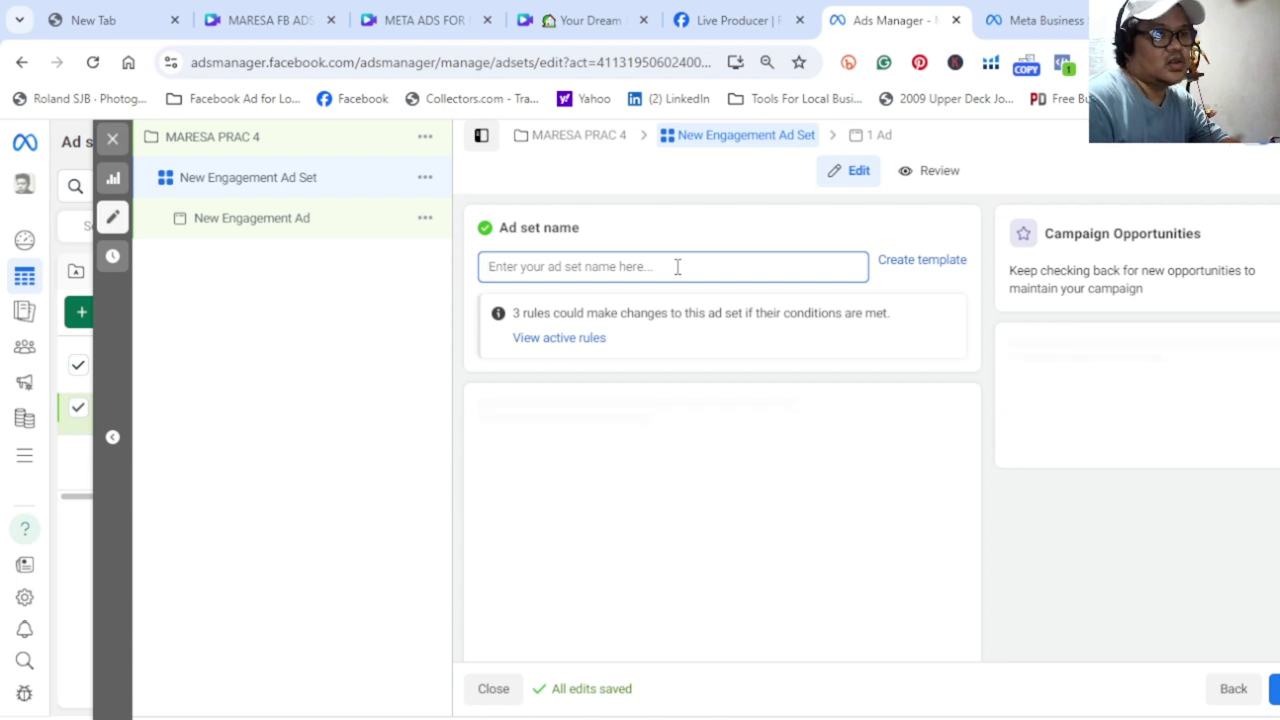
text(ad)
key(Down)
key(BackSpace)
key(BackSpace)
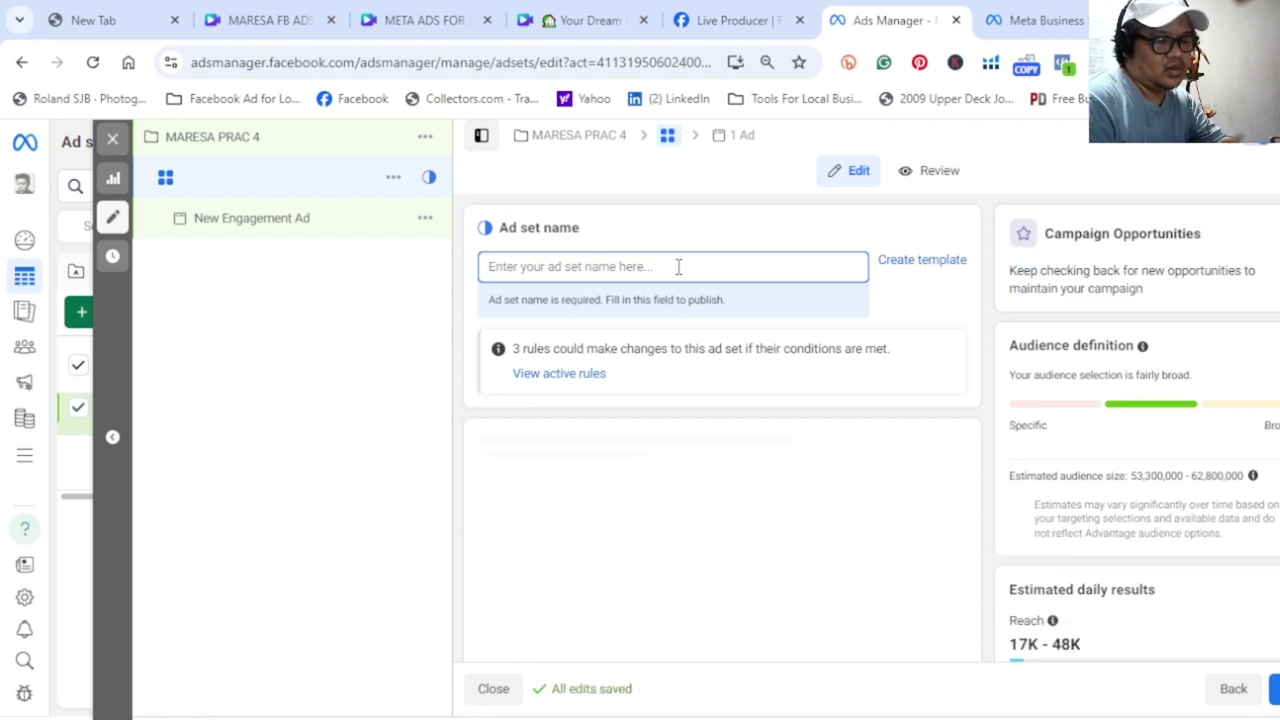
text(MARESA (R)
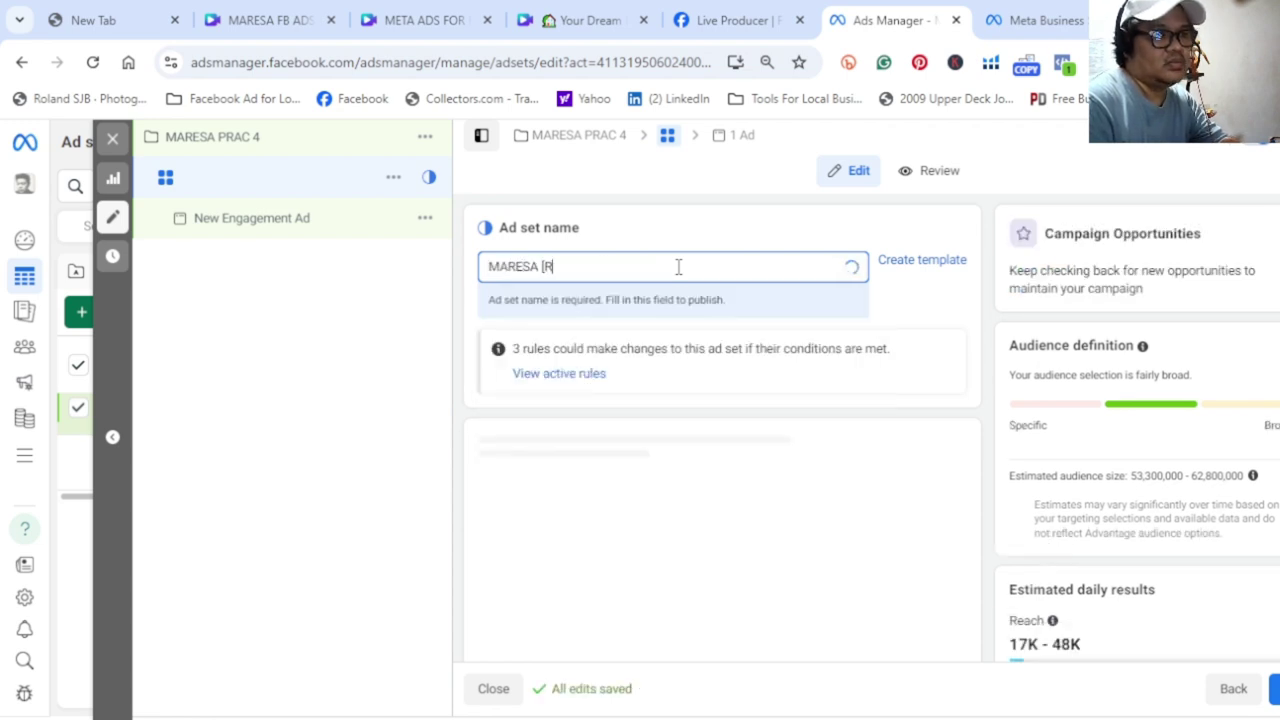
text(I)
key(BackSpace)
key(BackSpace)
key(BackSpace)
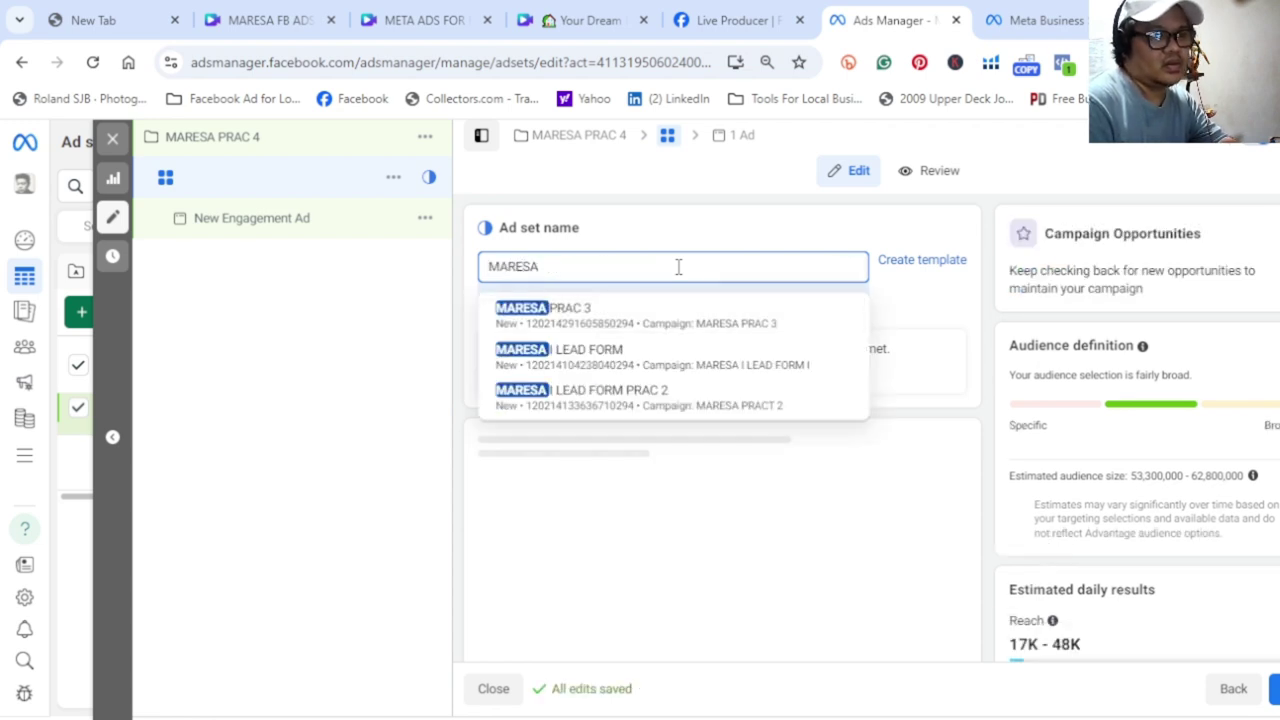
text(PRA)
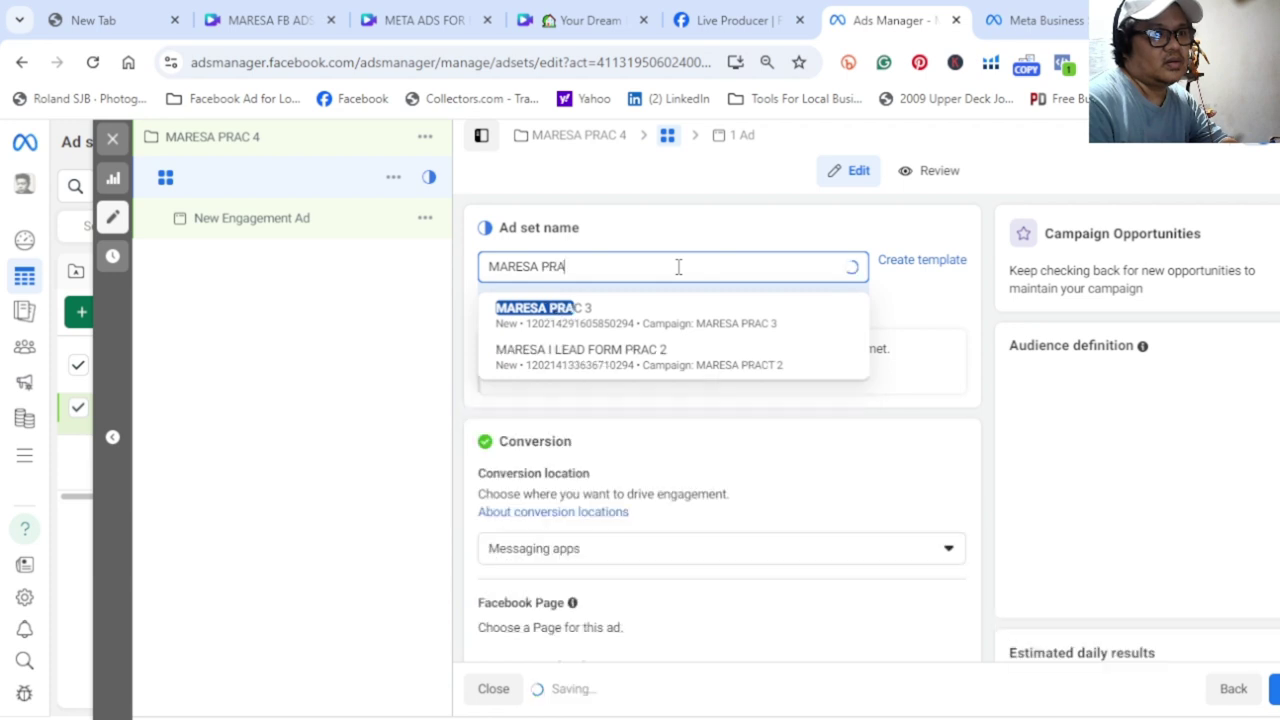
text(C 4)
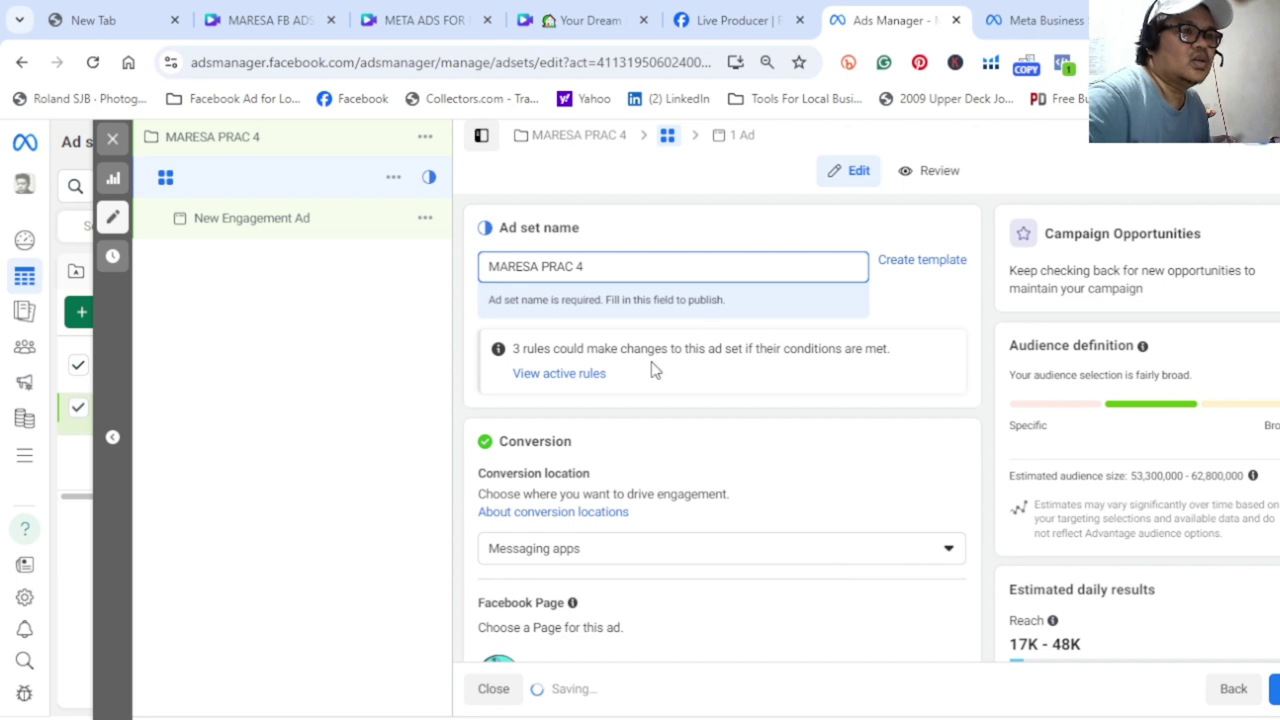
- Choose Click Ads Marketing as the Facebook Page in the ad set's conversion settings
scroll(668, 465, down, 2)
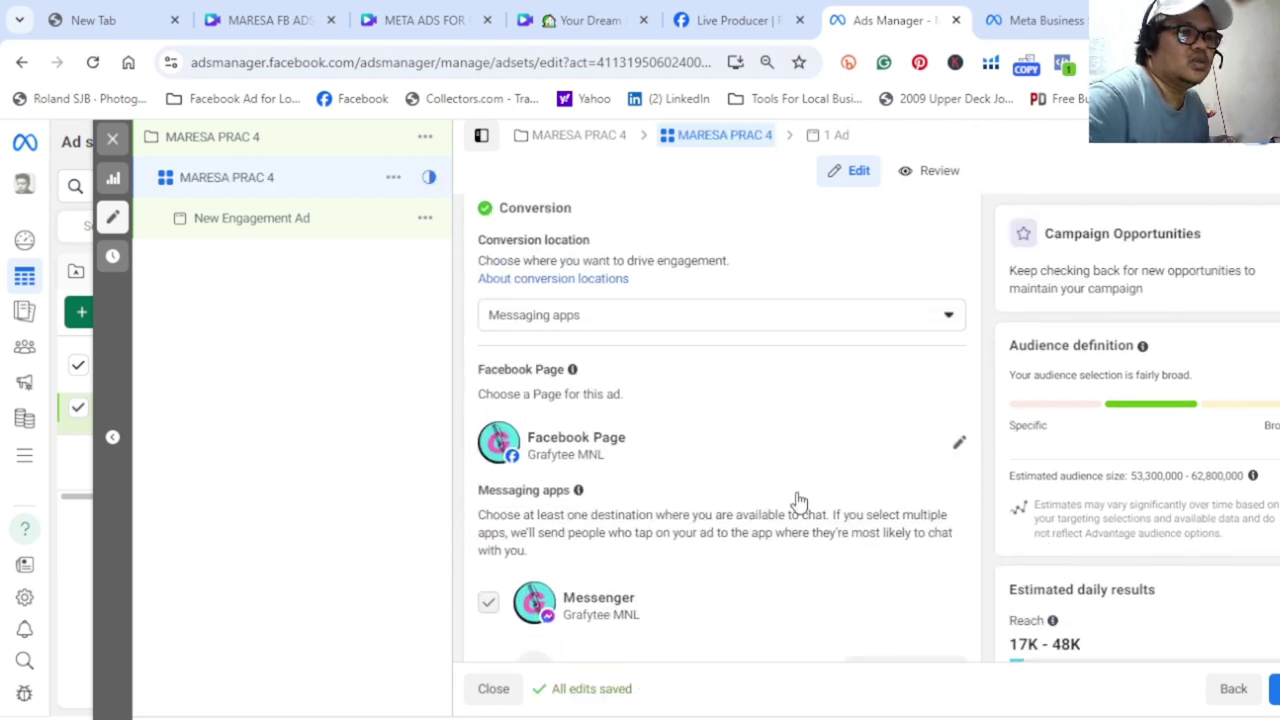
click(955, 447)
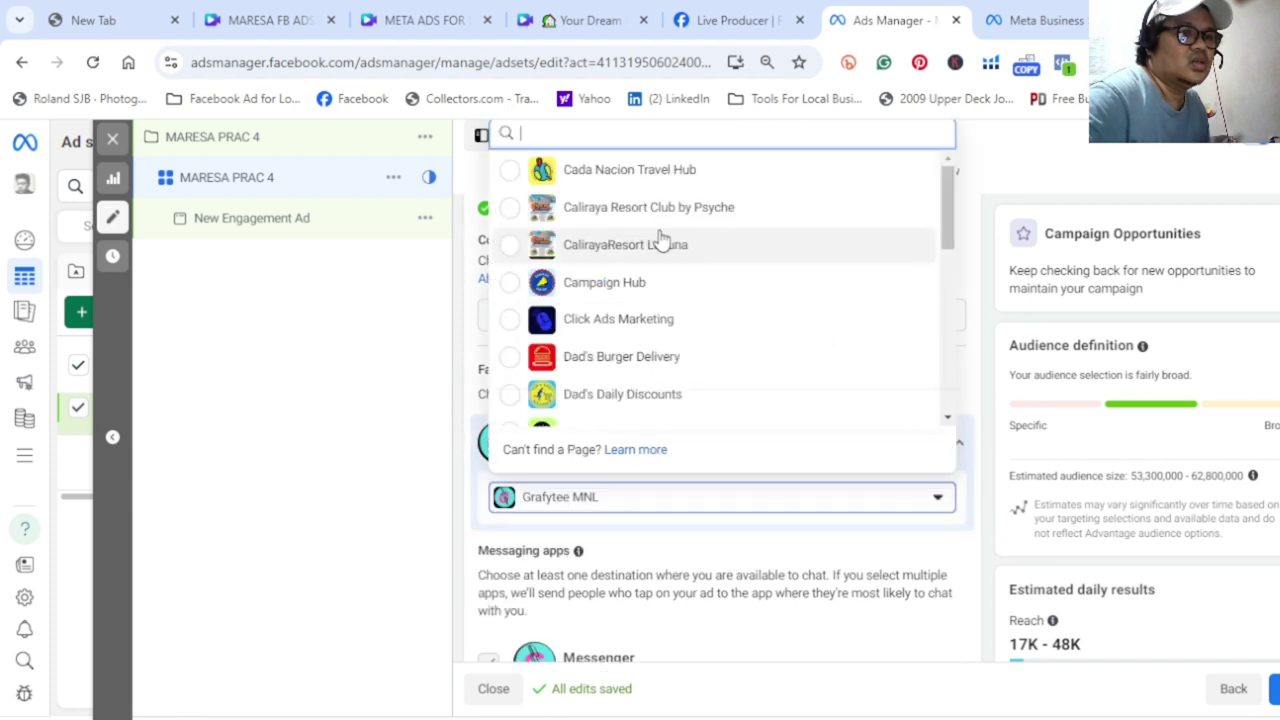
click(530, 325)
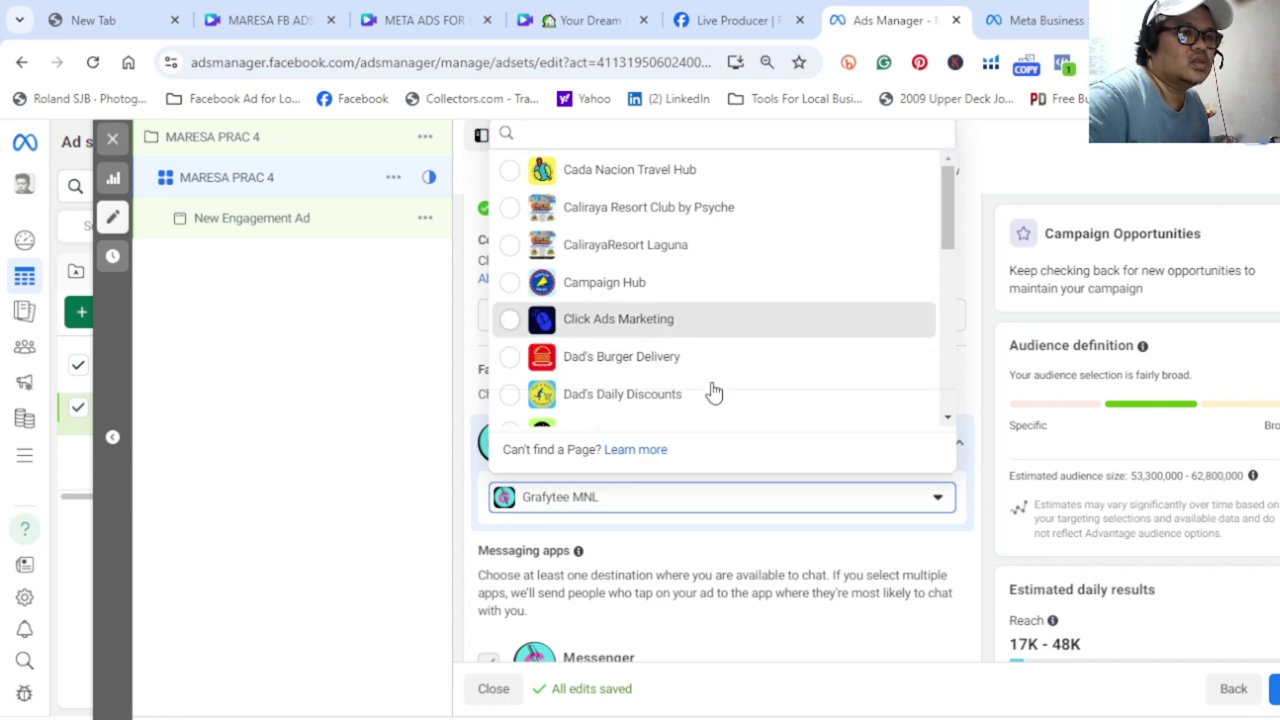
- Select Click Ads Marketing as the ad set's Facebook Page and exclude WhatsApp from its messaging apps
click(565, 322)
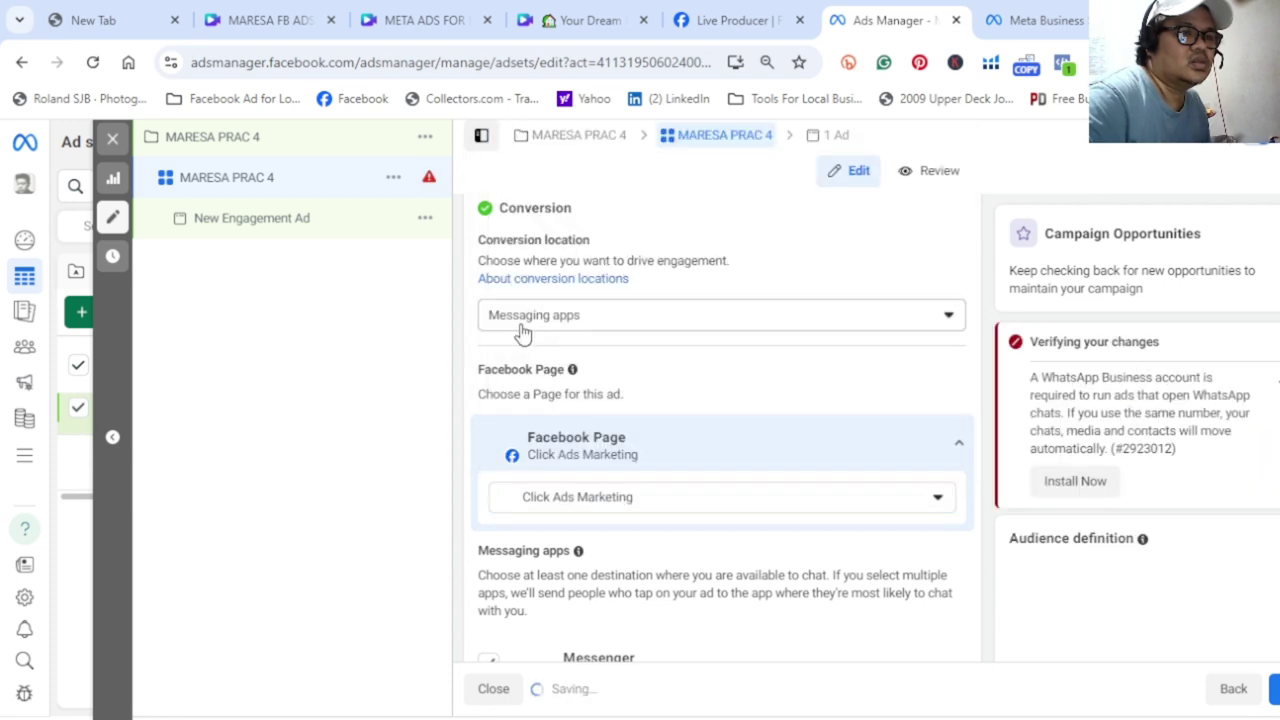
scroll(680, 525, down, 3)
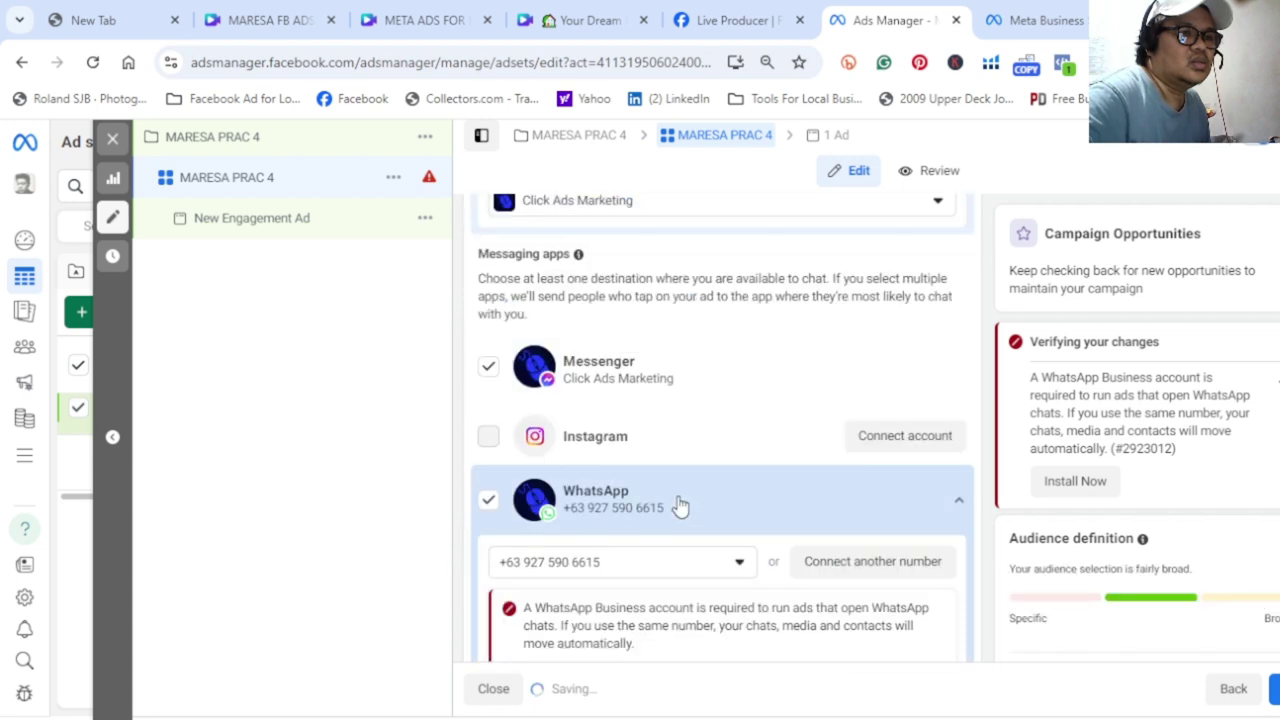
click(488, 499)
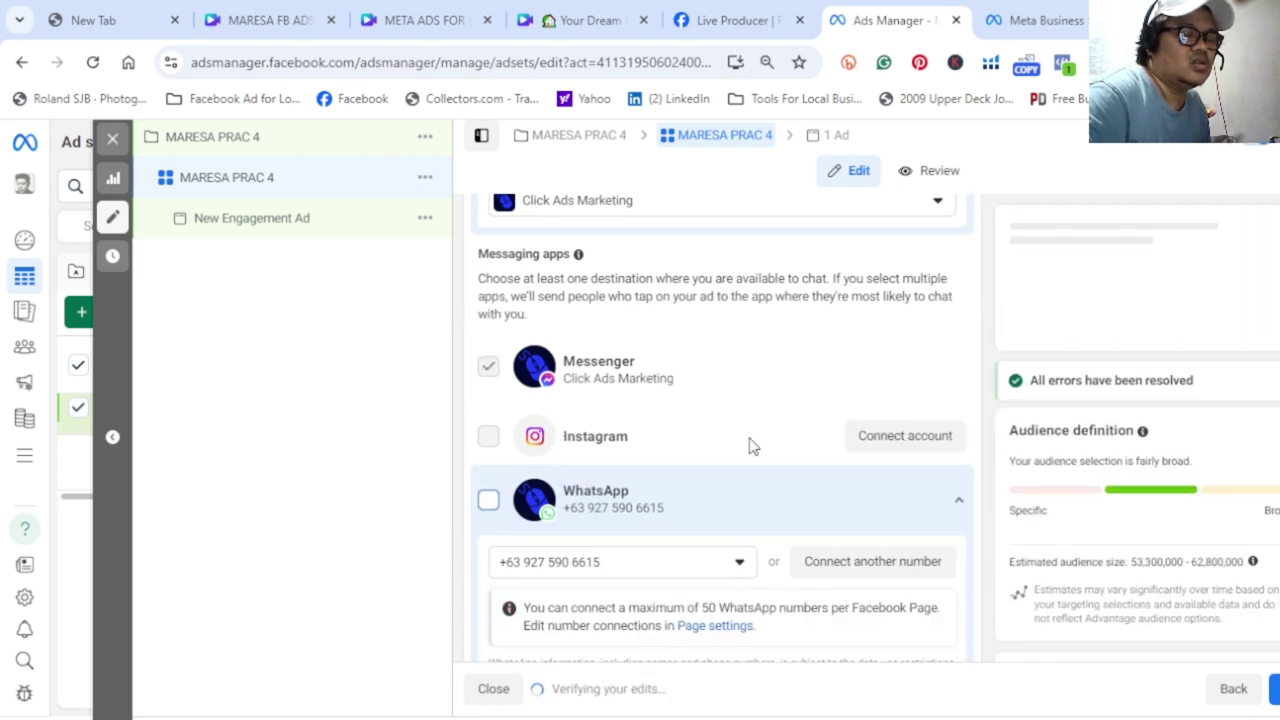
- Check the ad set's performance goal options, keeping Maximize number of conversations
scroll(568, 500, down, 5)
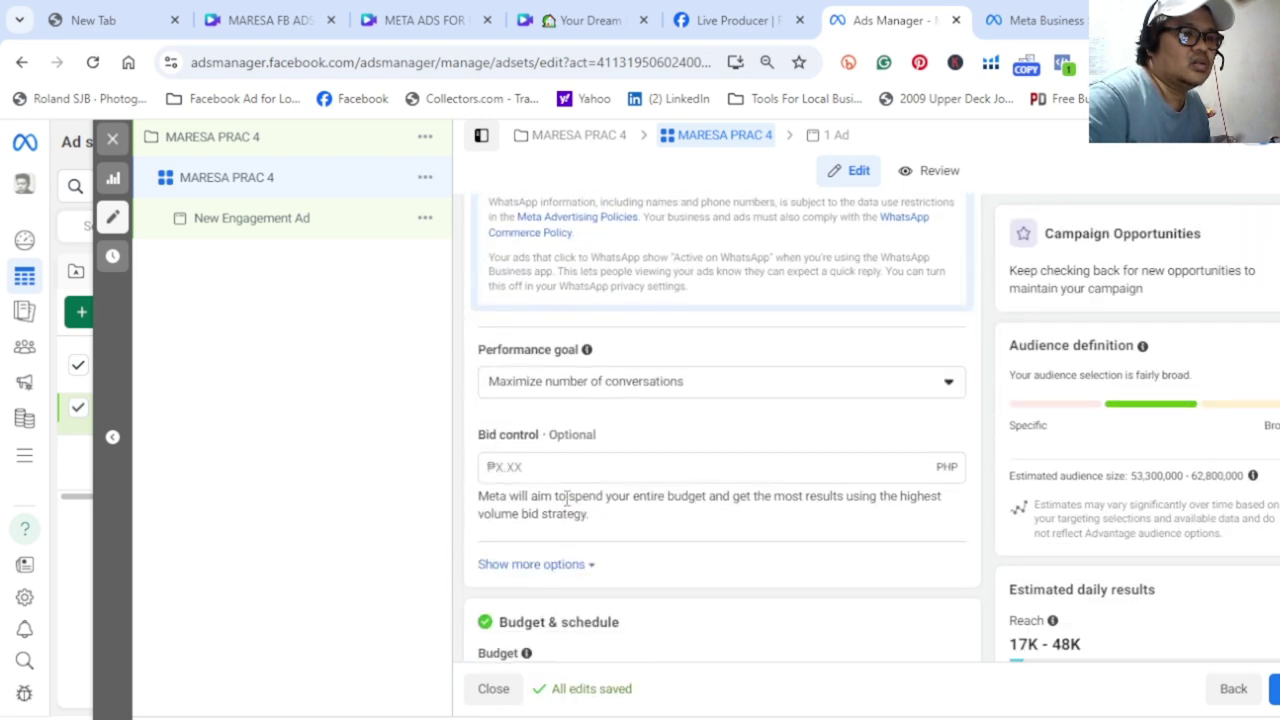
scroll(568, 497, down, 2)
click(666, 252)
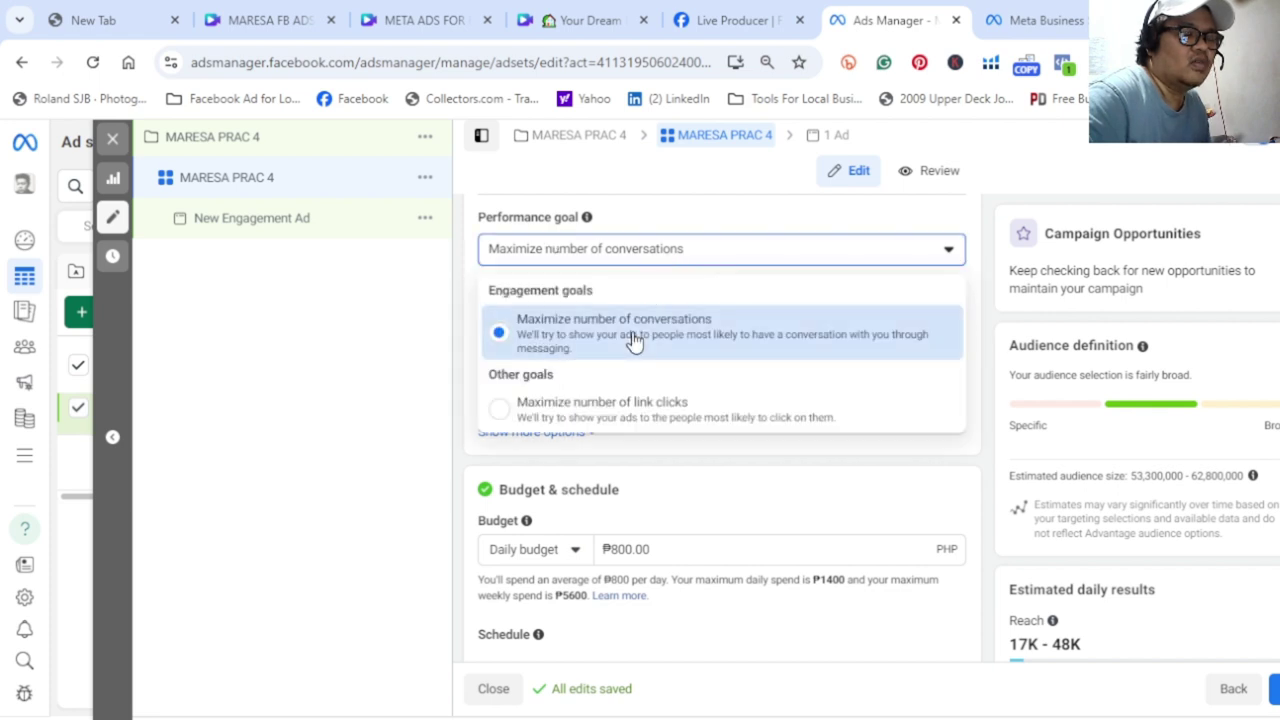
click(718, 471)
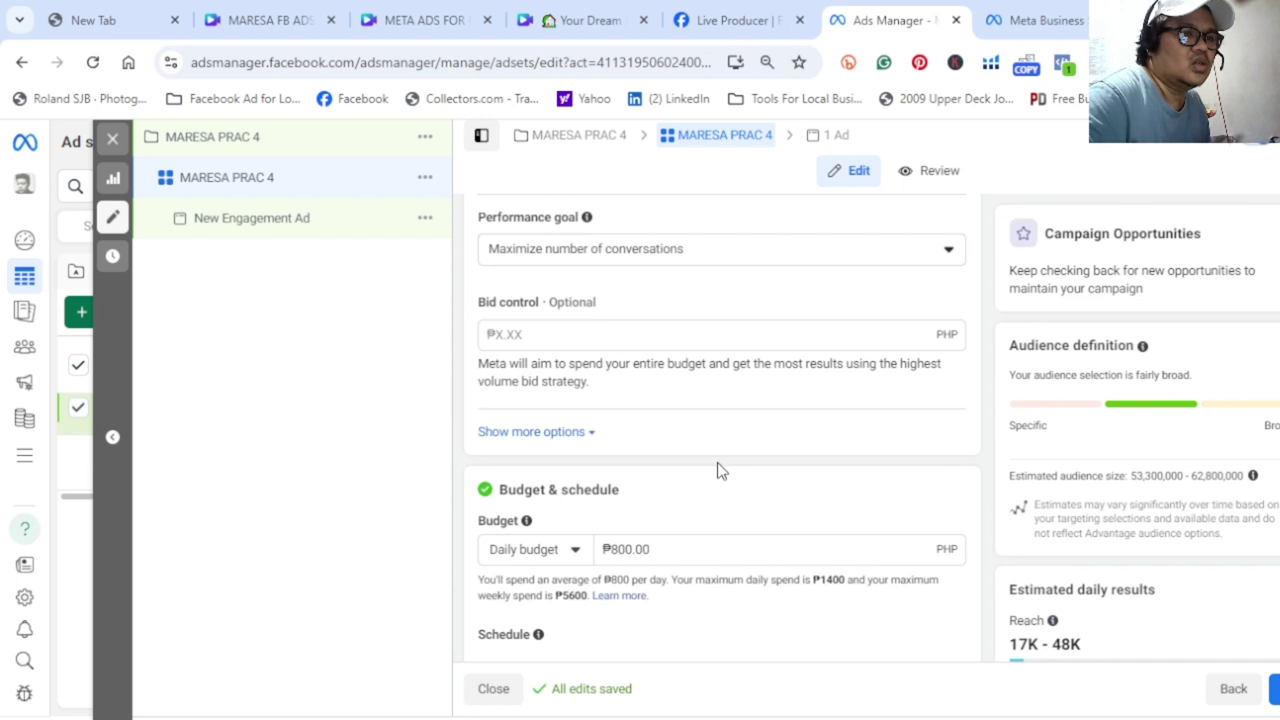
- Set the ad set's daily budget to ₱300.00
scroll(662, 458, down, 1)
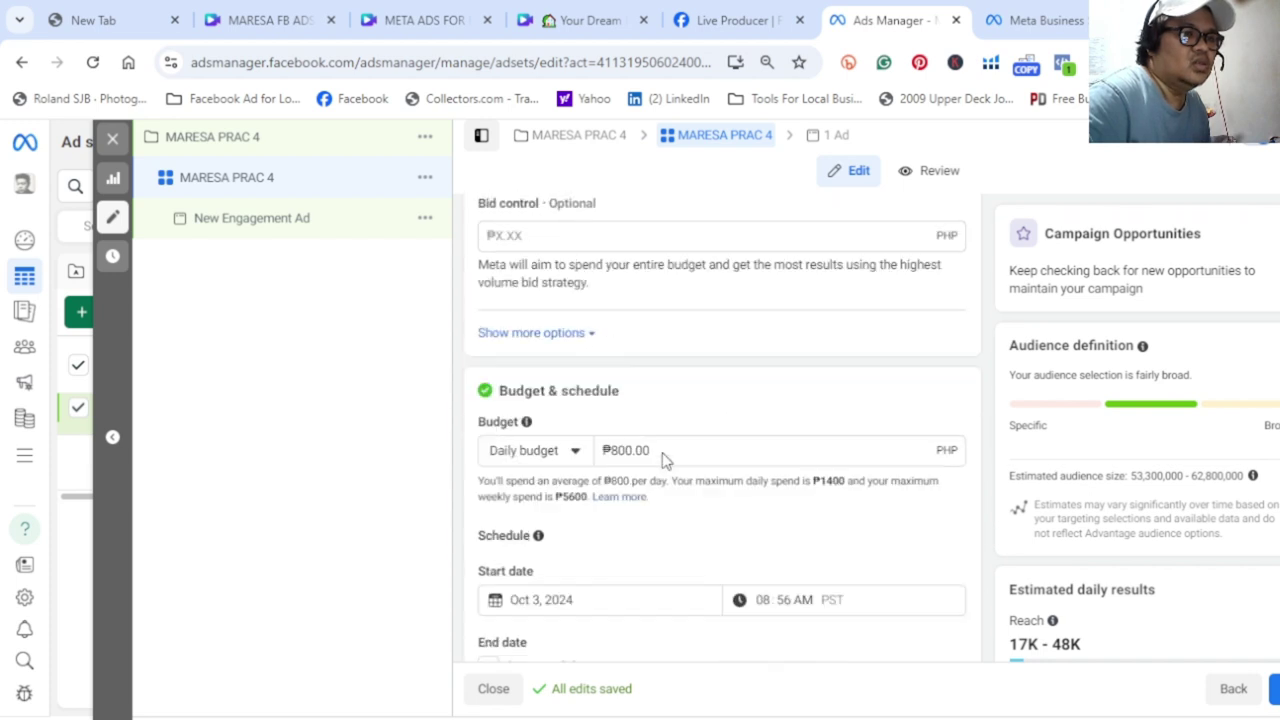
scroll(663, 453, down, 1)
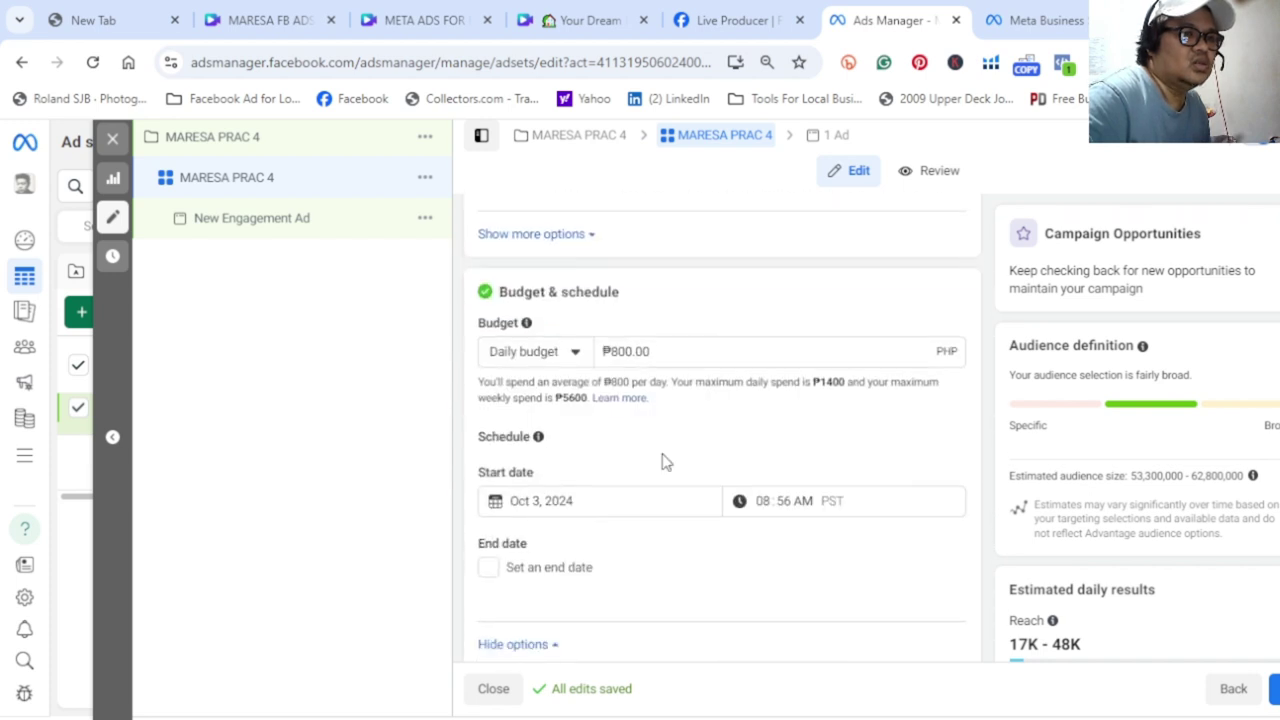
click(621, 360)
key(BackSpace)
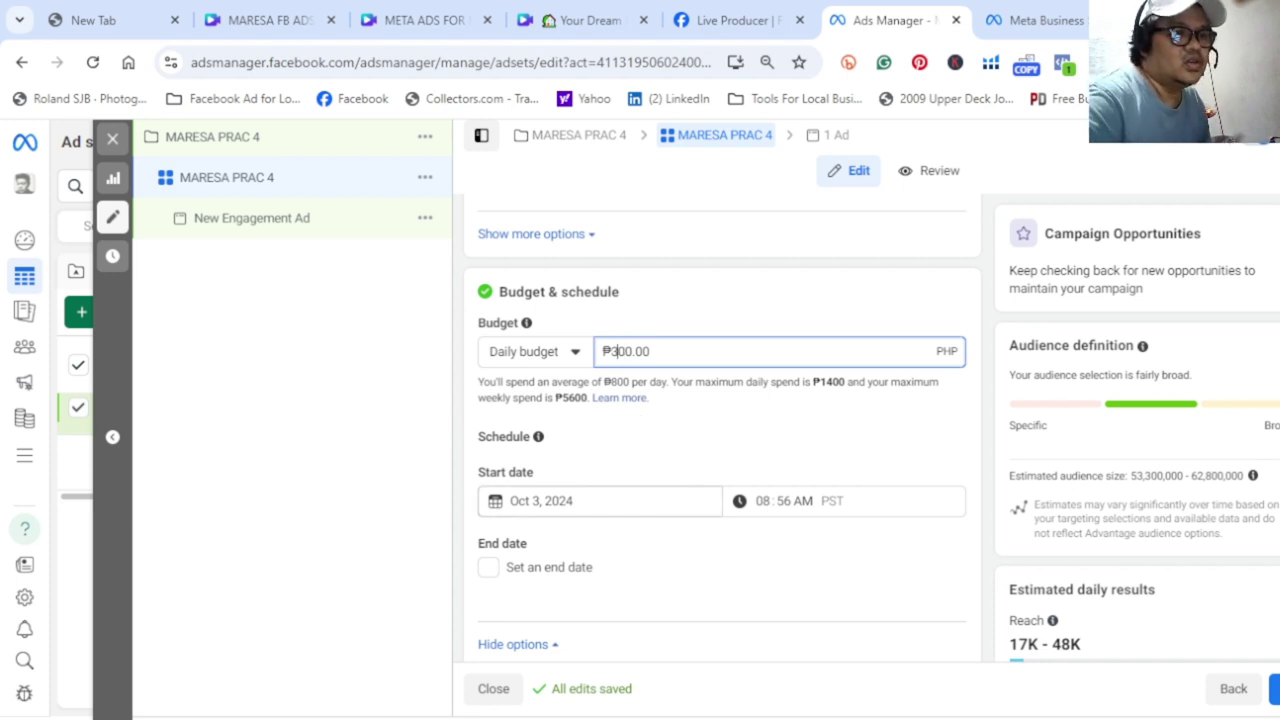
text(3)
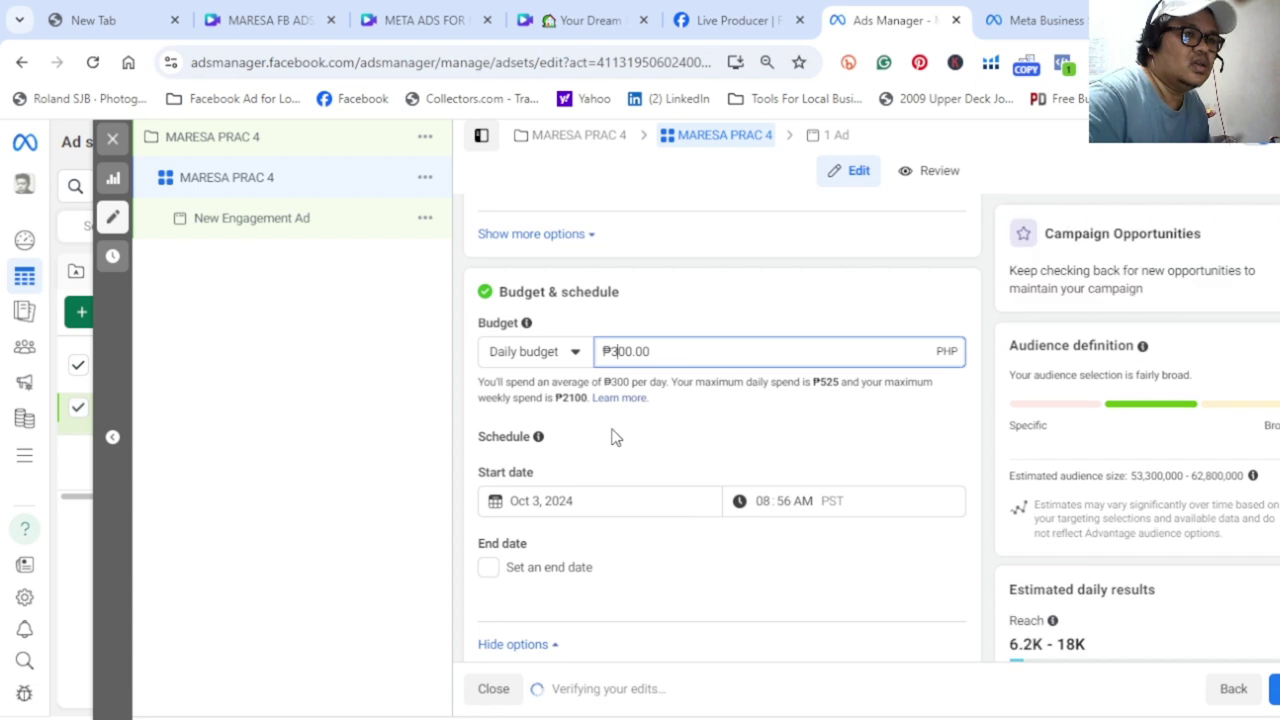
click(604, 441)
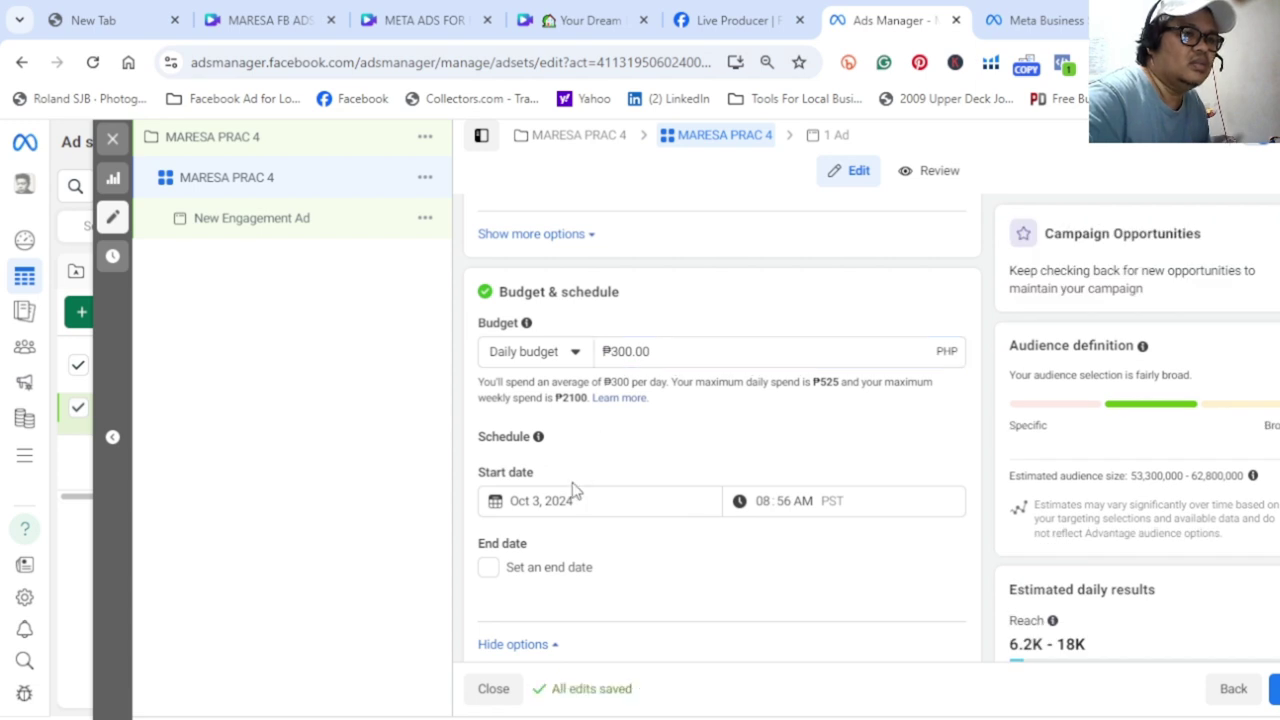
- Schedule the ad set to start on Oct 4, 2024 at 12:00 AM
click(526, 507)
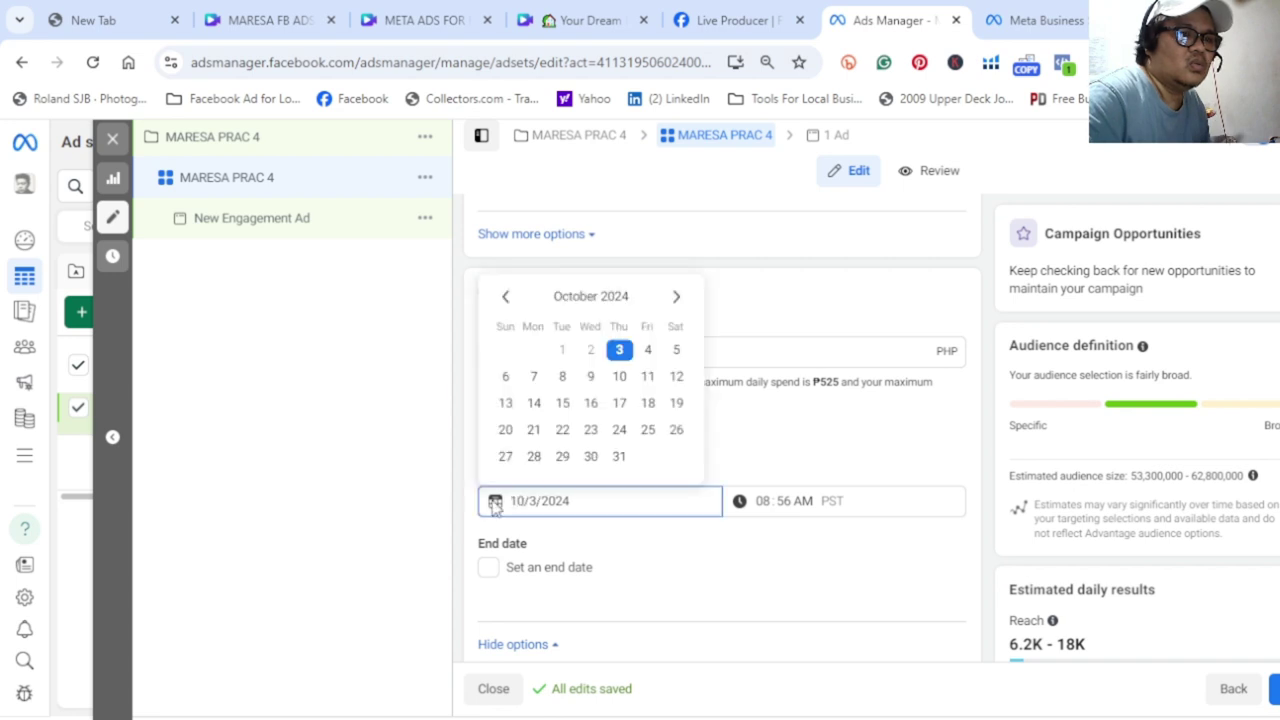
click(762, 500)
text(1)
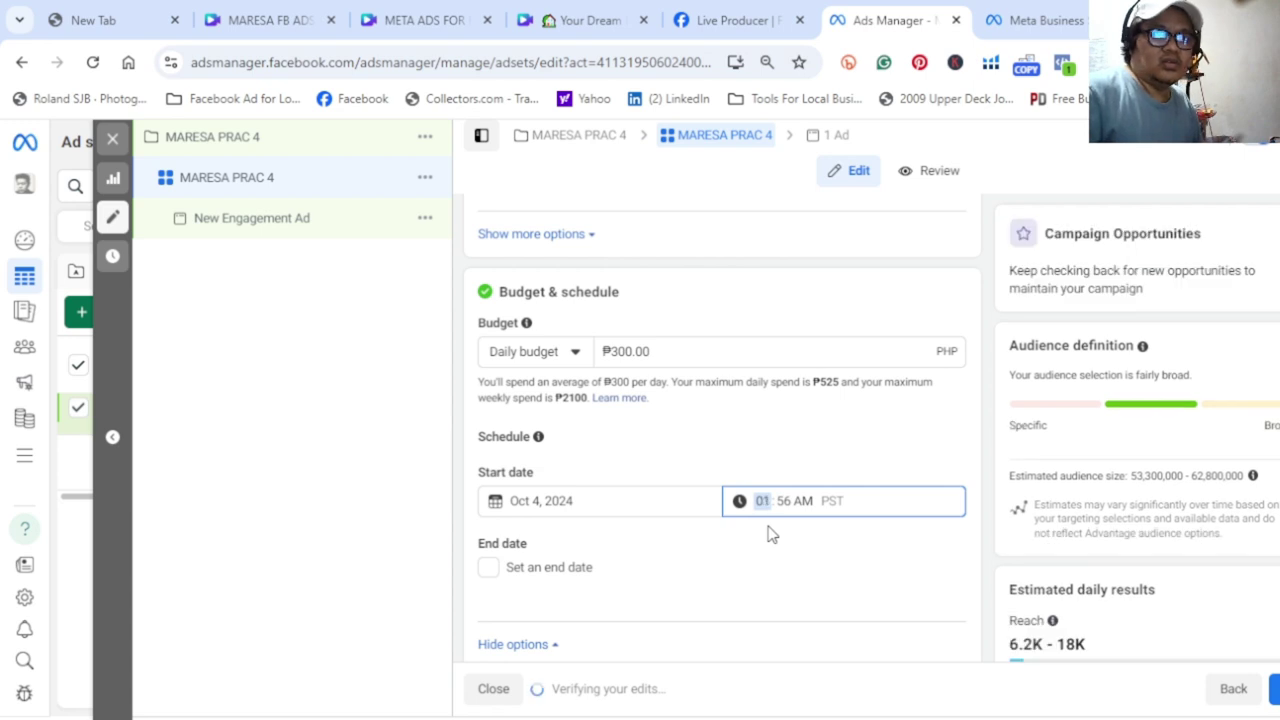
text(2)
key(Tab)
key(Tab)
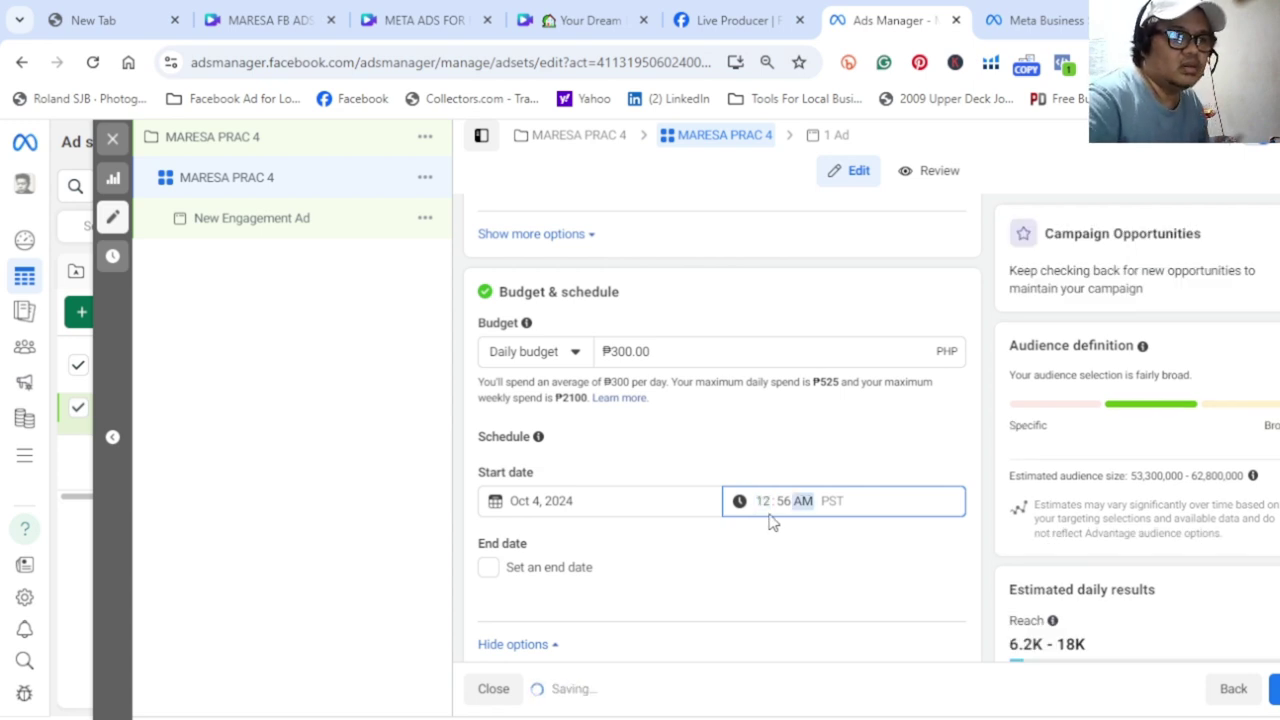
click(785, 502)
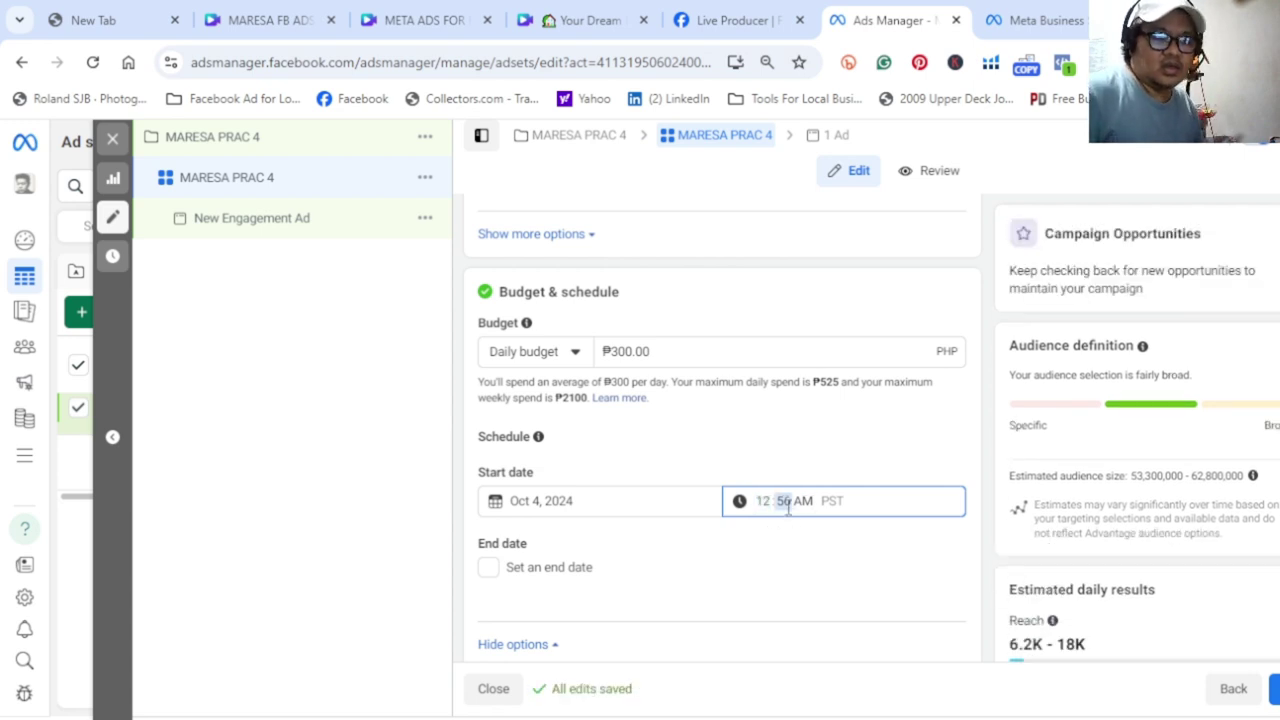
text(00)
click(737, 561)
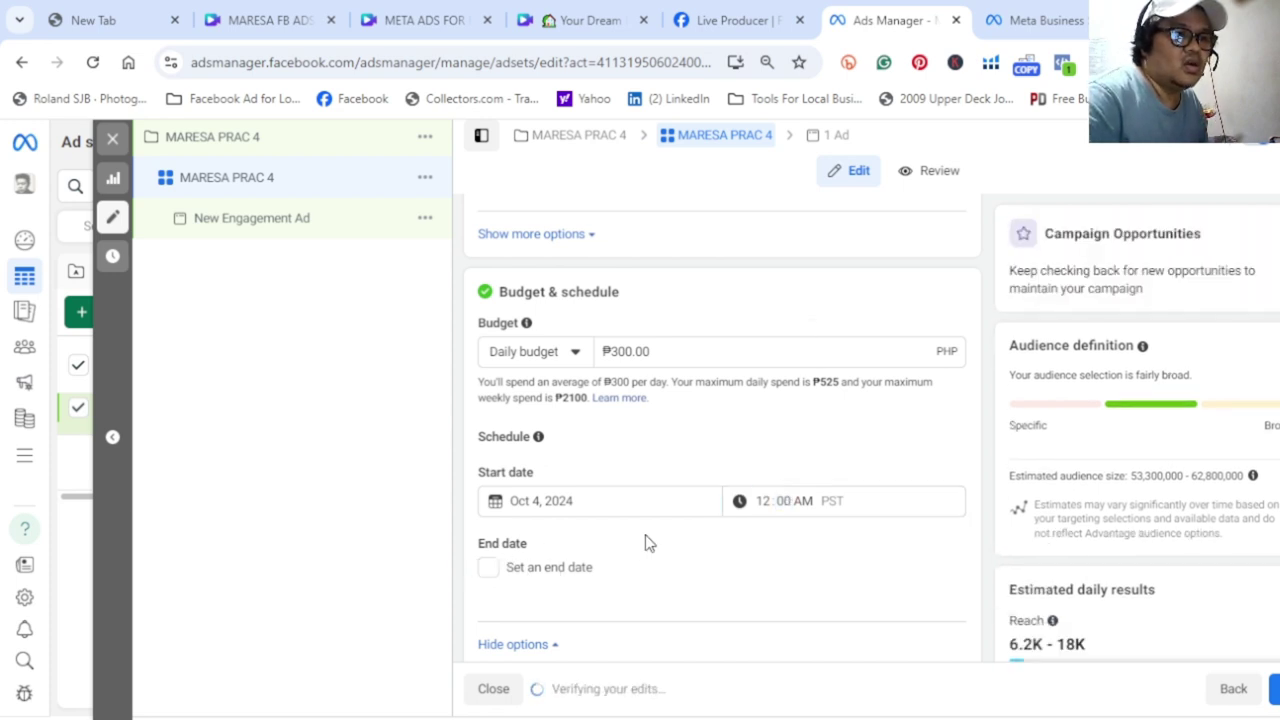
- Enable an end date for the ad set and set it to Oct 11, 2024 at 11:00 PM
scroll(645, 543, down, 1)
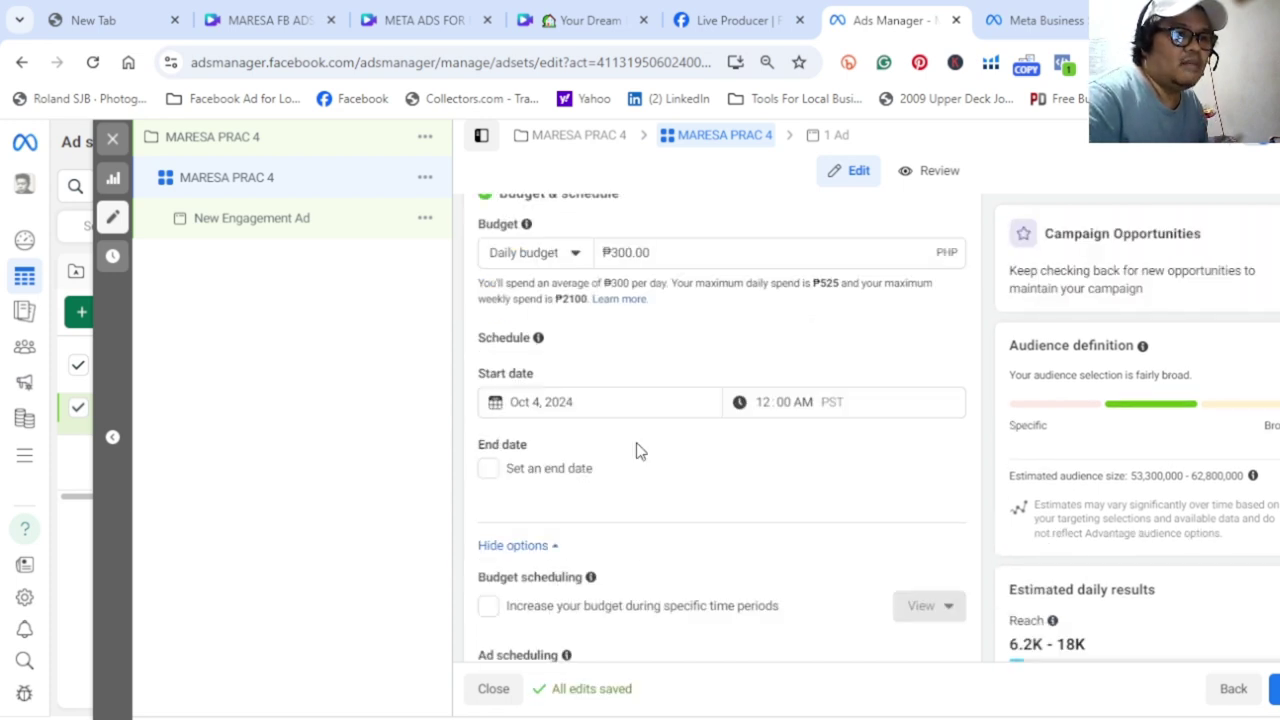
click(488, 470)
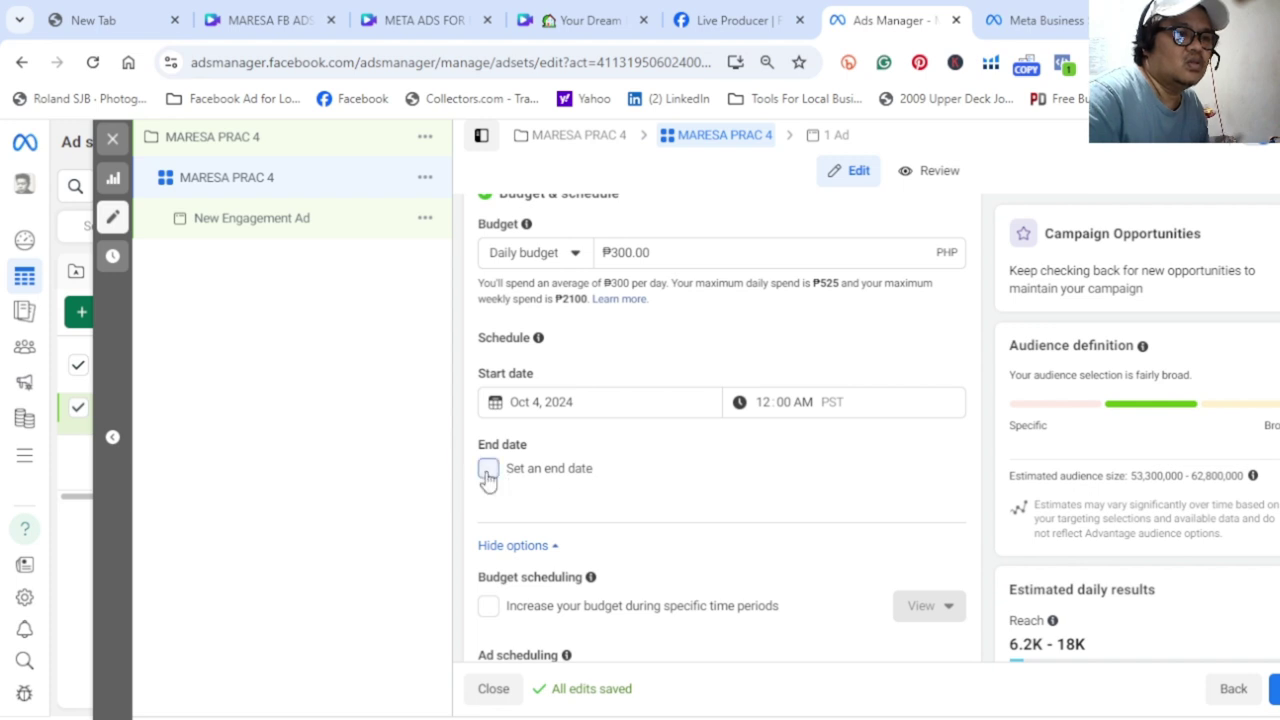
click(572, 509)
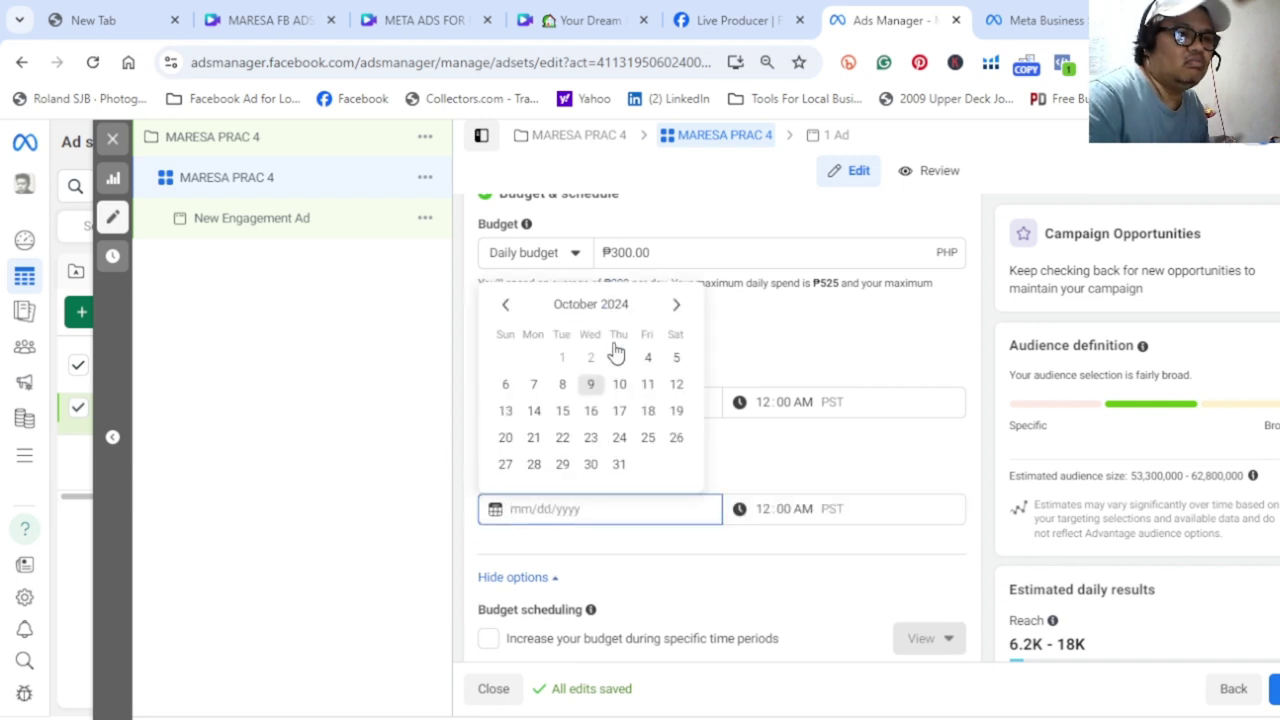
click(649, 386)
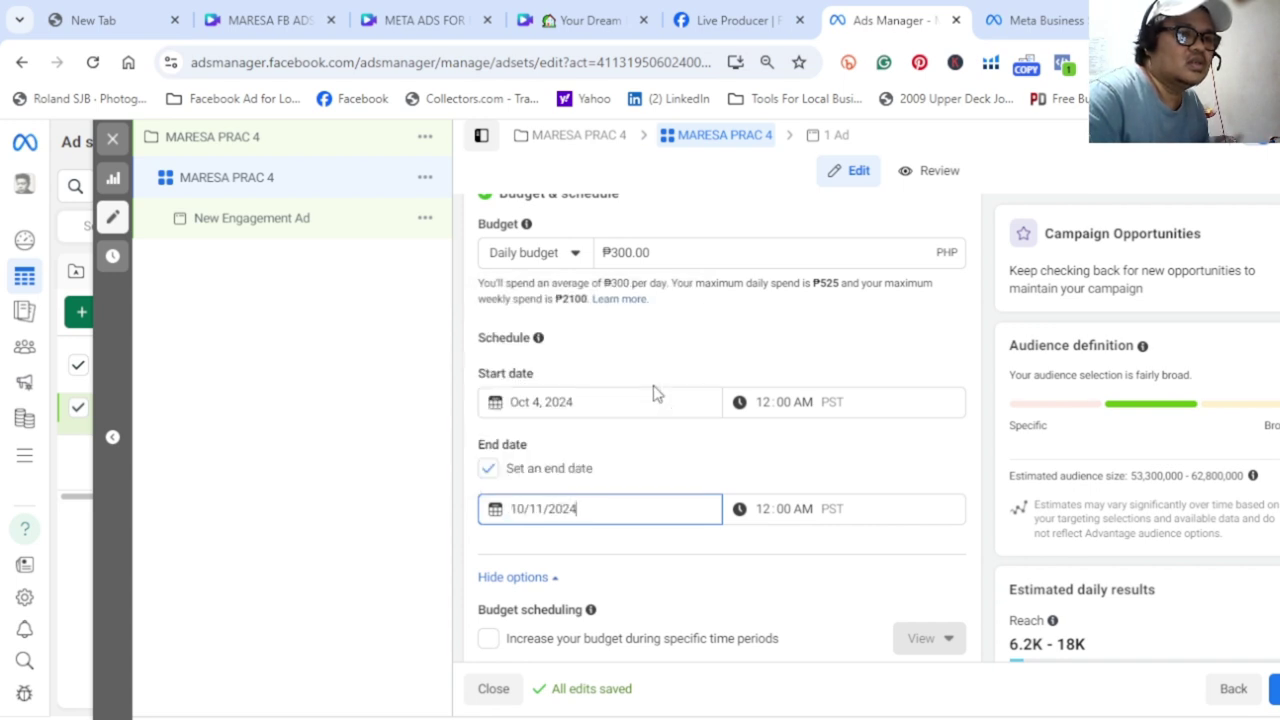
click(770, 532)
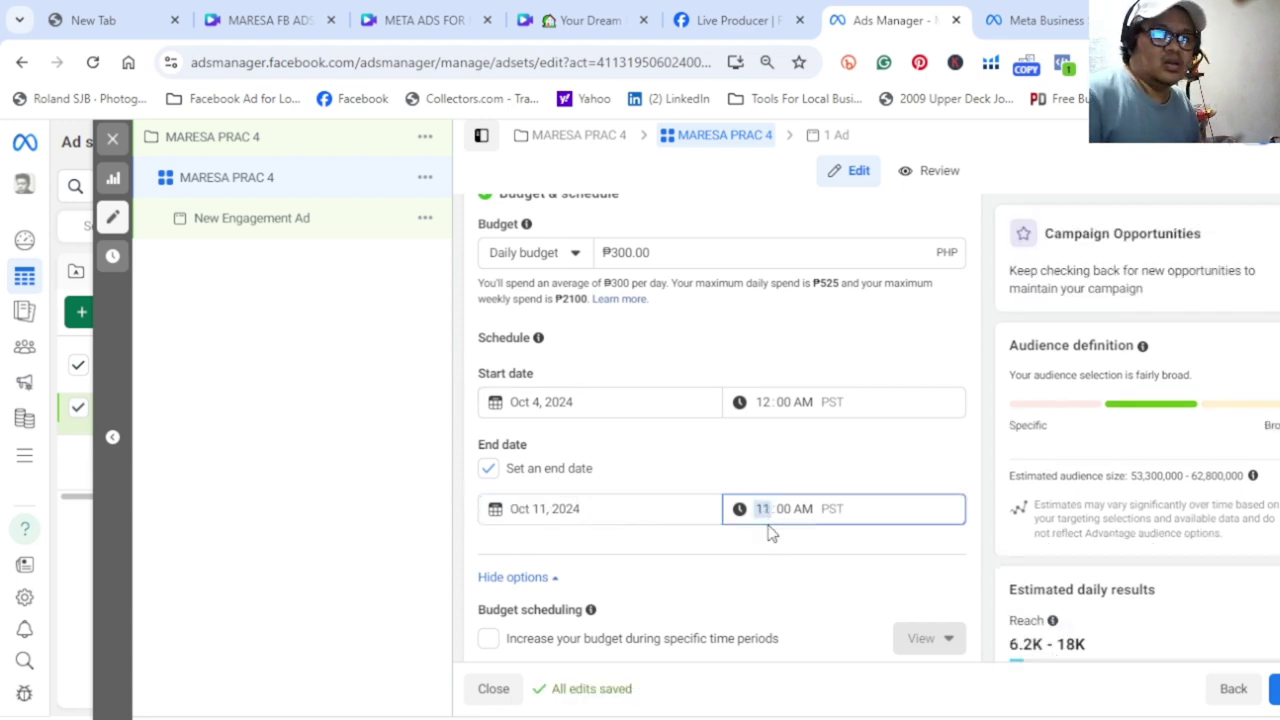
click(802, 510)
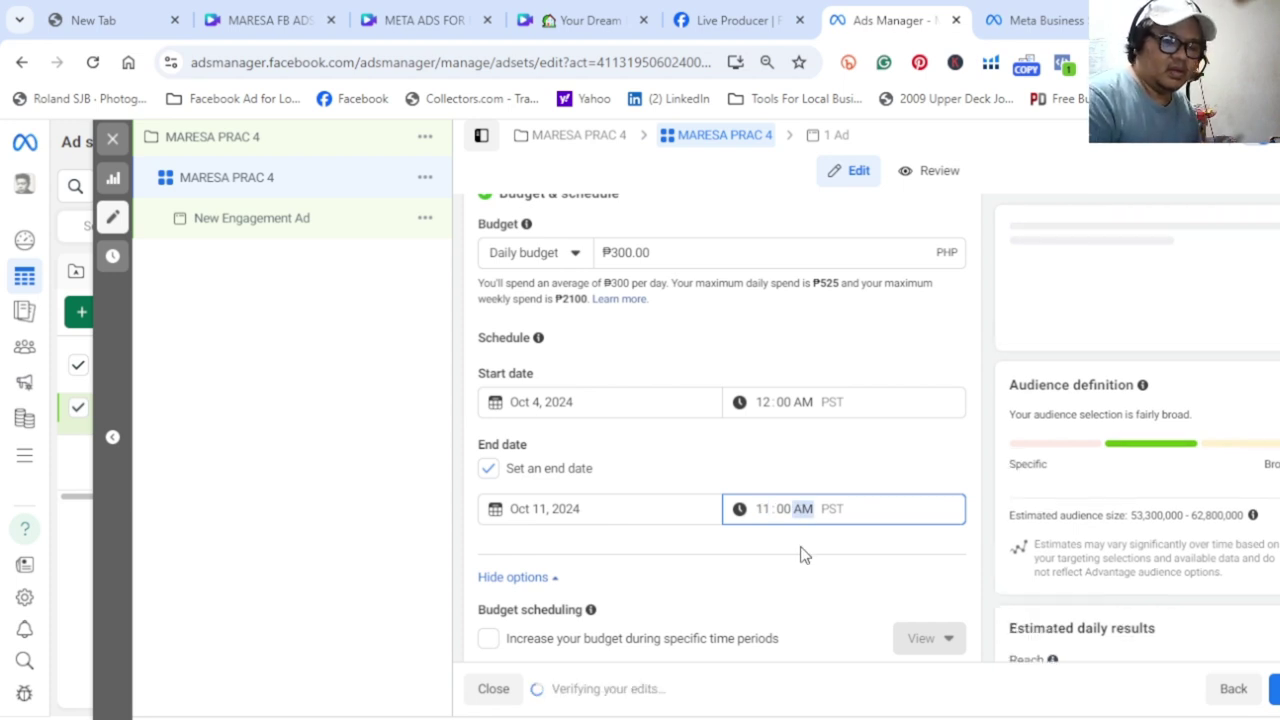
key(p)
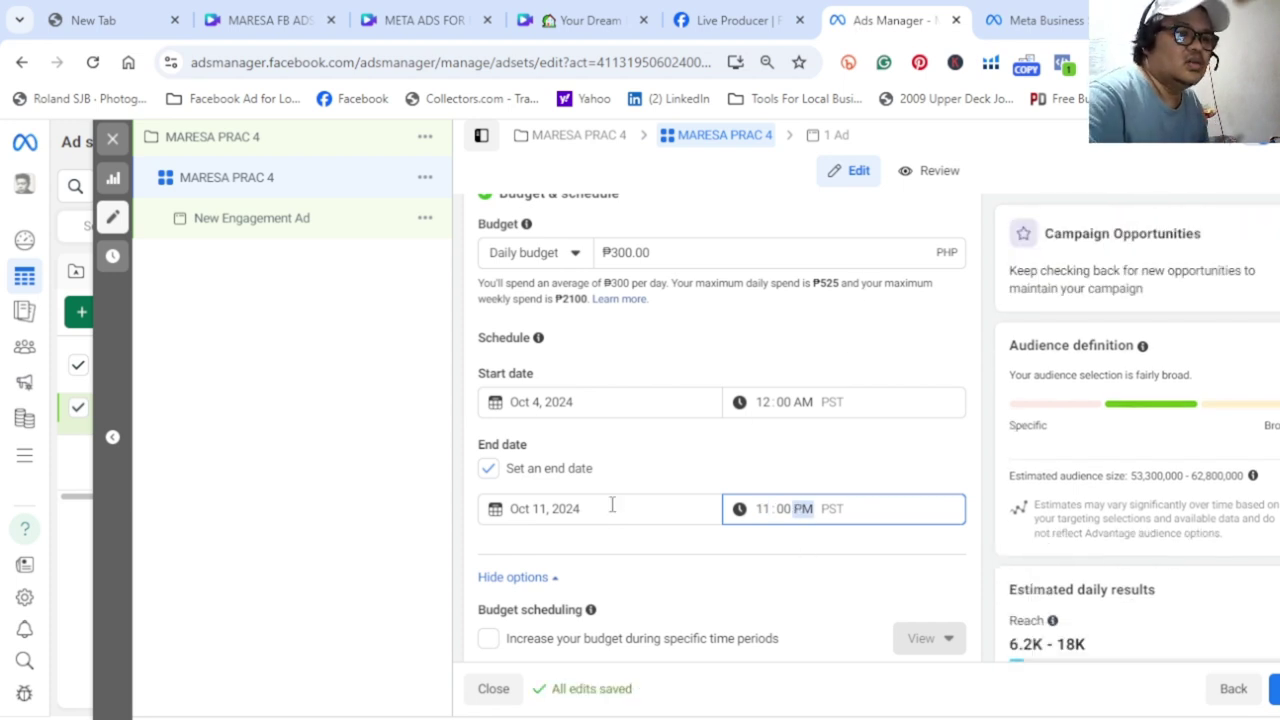
- Change the audience location from the whole Philippines to the state Metro Manila, Philippines in the audience controls
scroll(612, 505, down, 4)
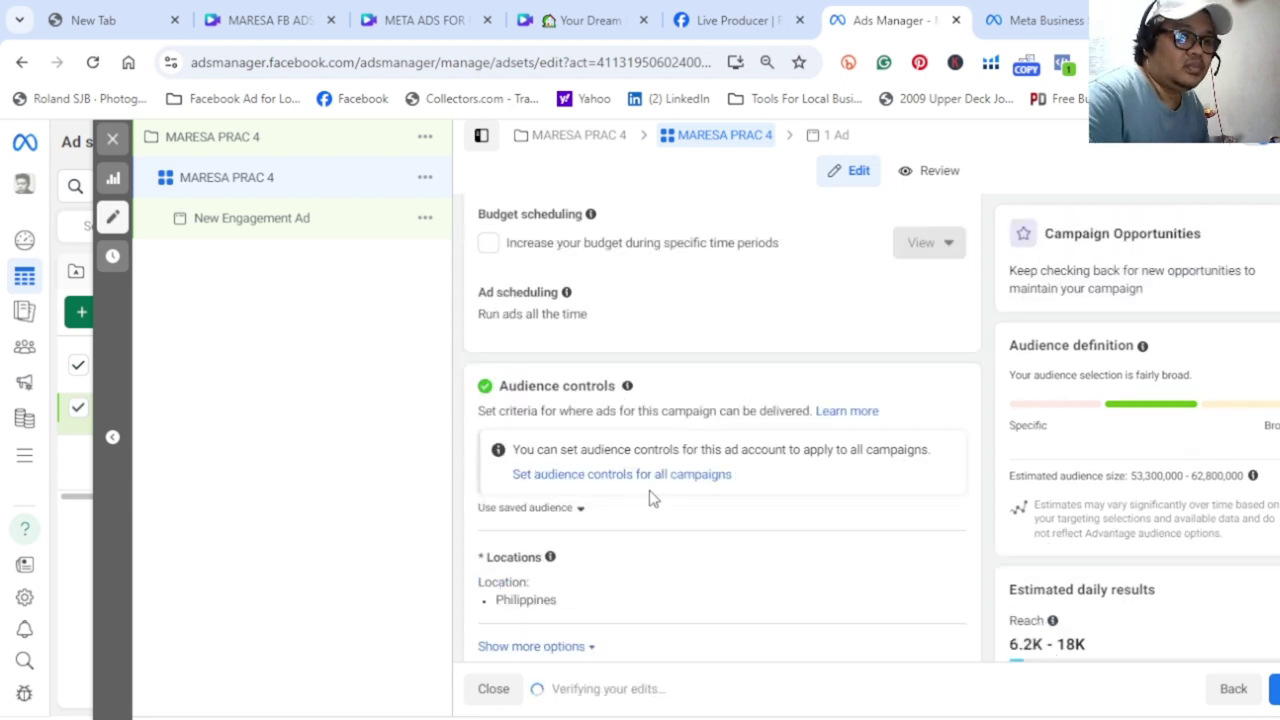
scroll(651, 498, down, 1)
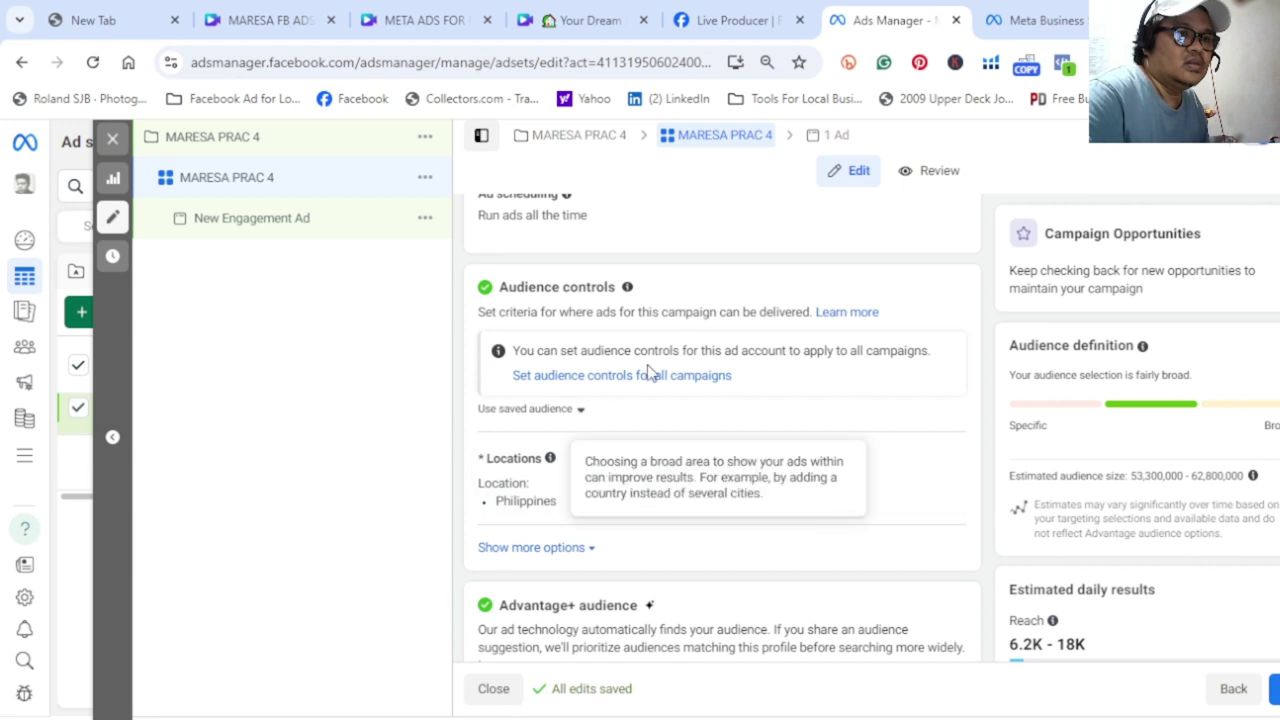
scroll(524, 476, down, 2)
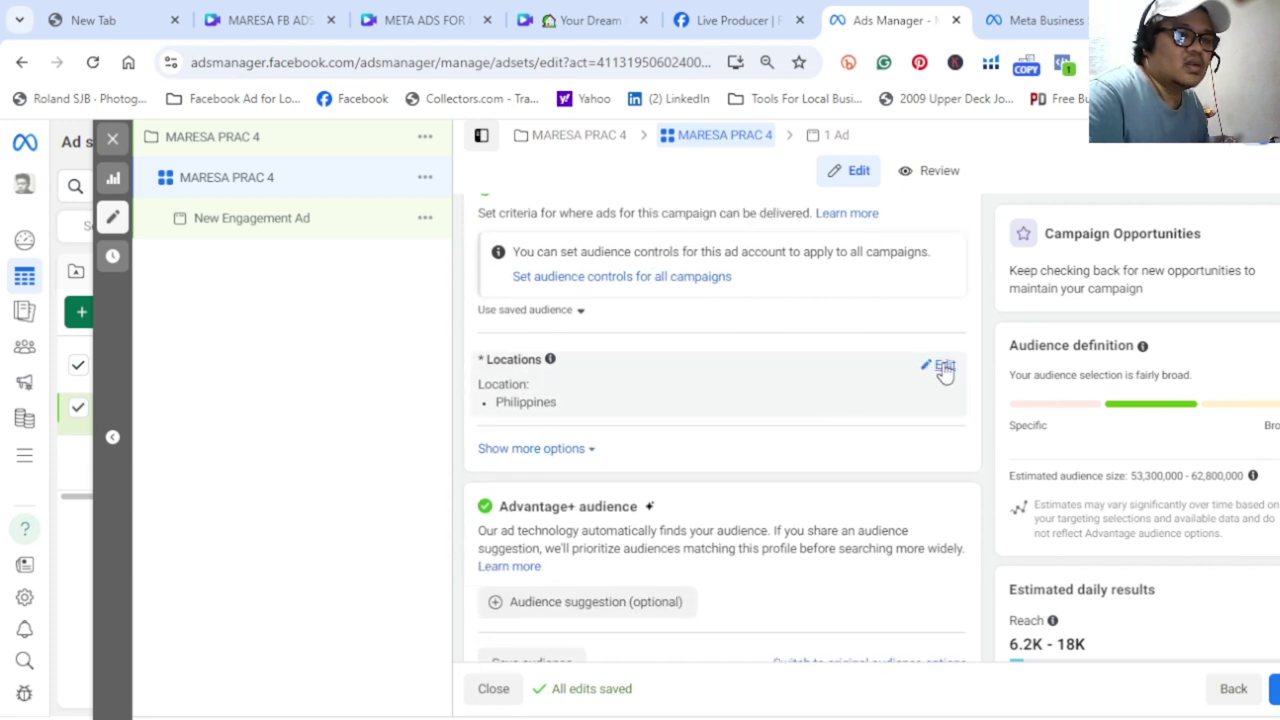
click(944, 368)
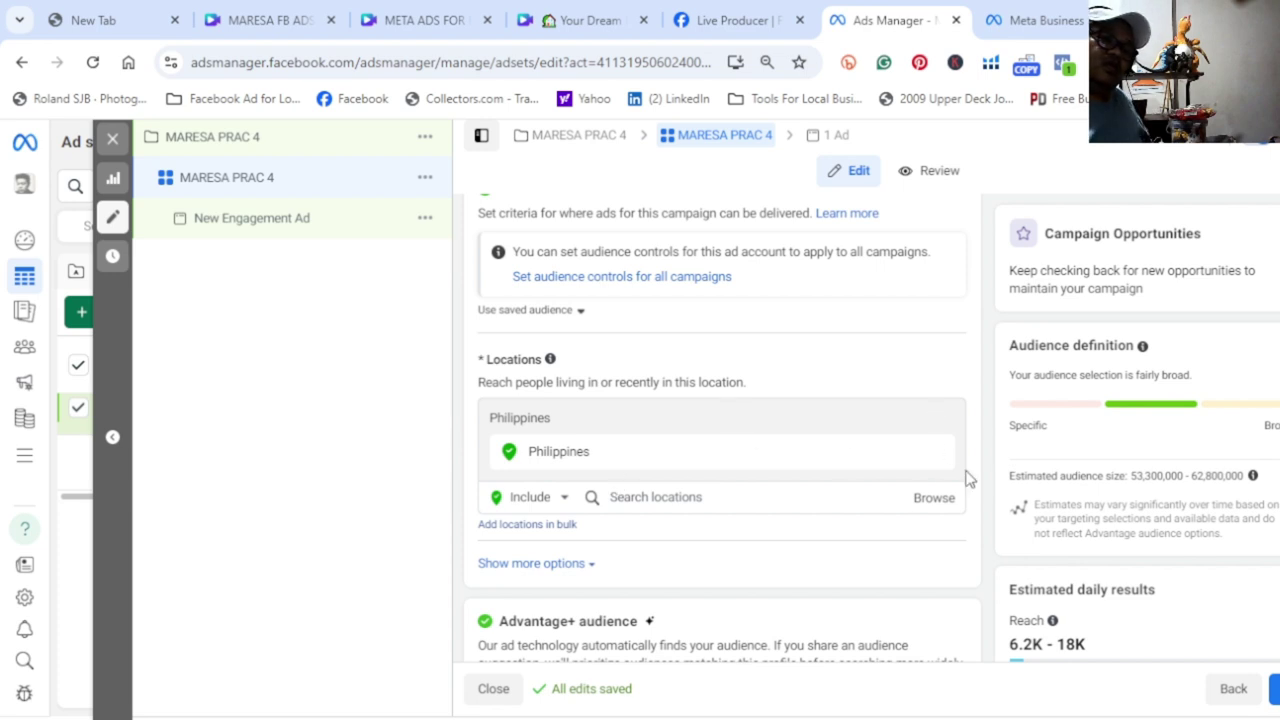
scroll(695, 502, down, 1)
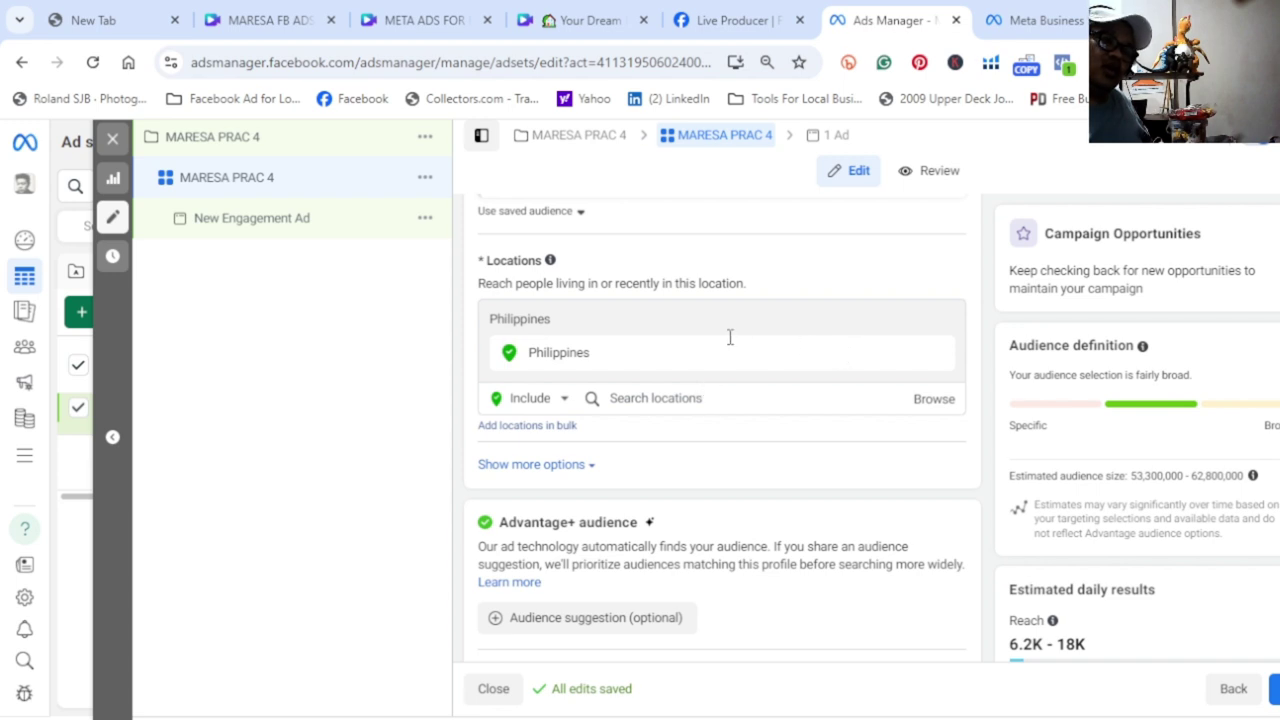
click(684, 398)
scroll(923, 389, up, 3)
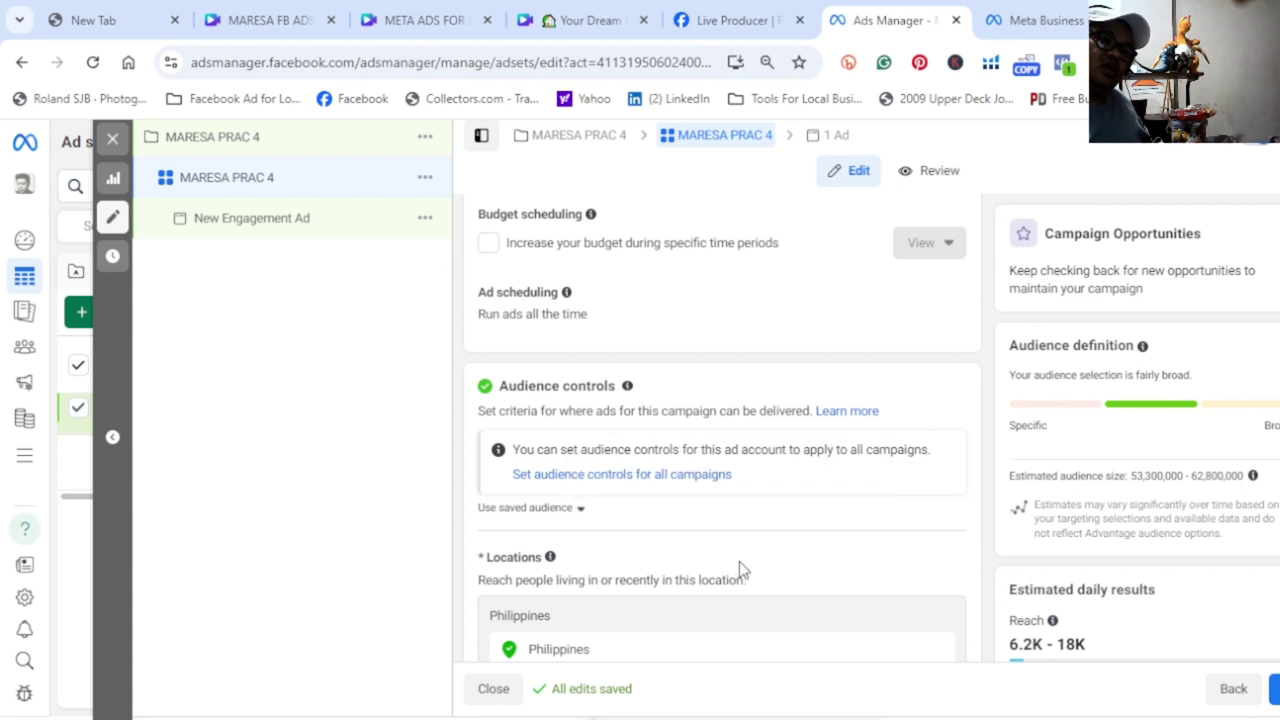
scroll(739, 570, down, 3)
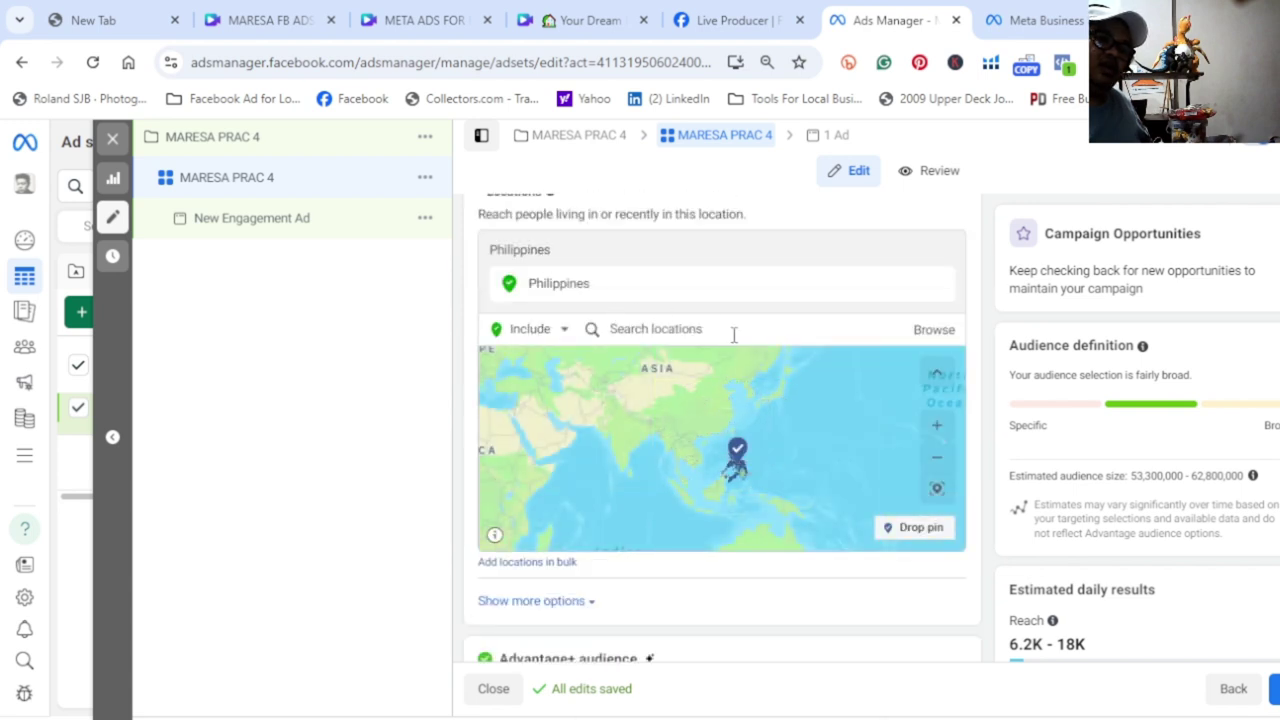
click(733, 335)
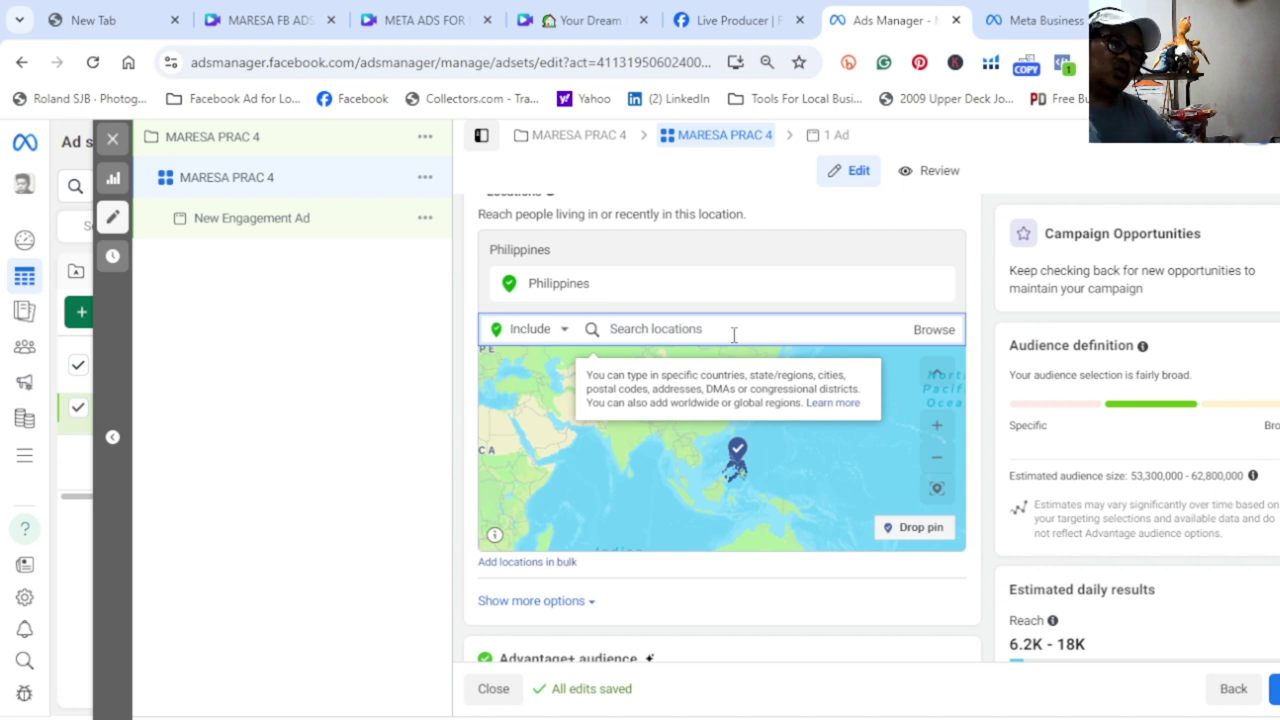
text(METR)
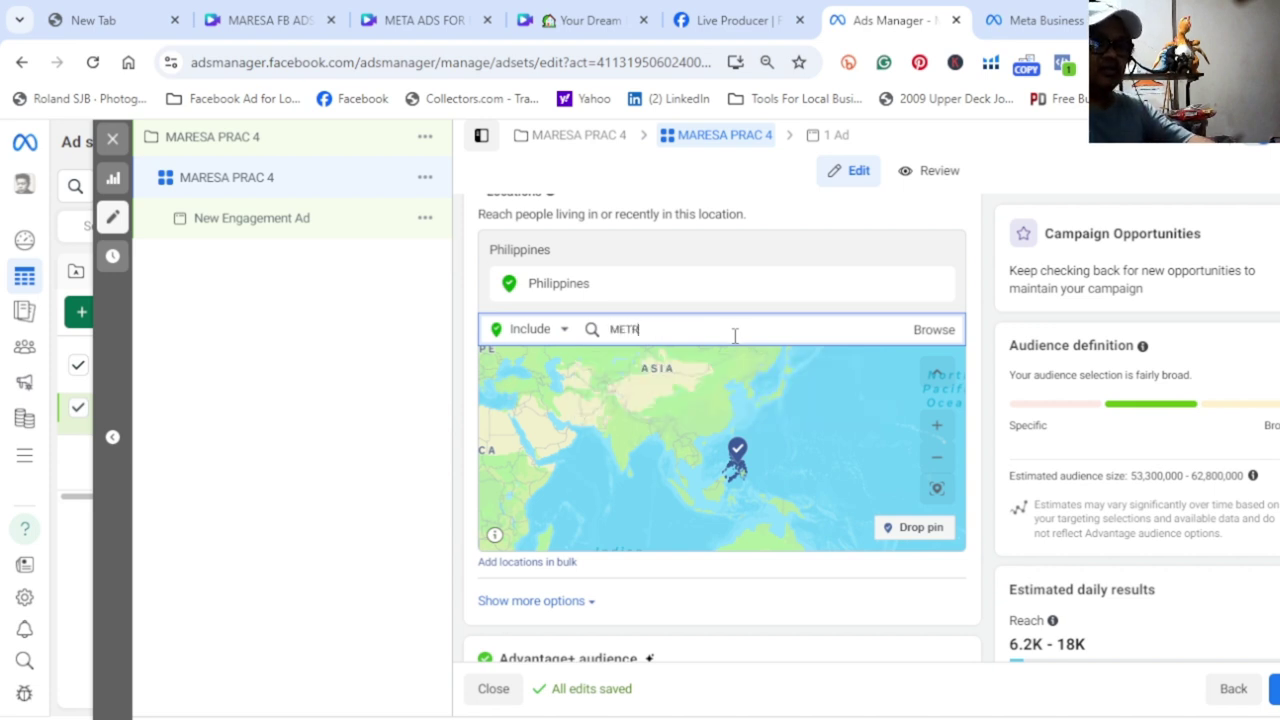
text(O MAN)
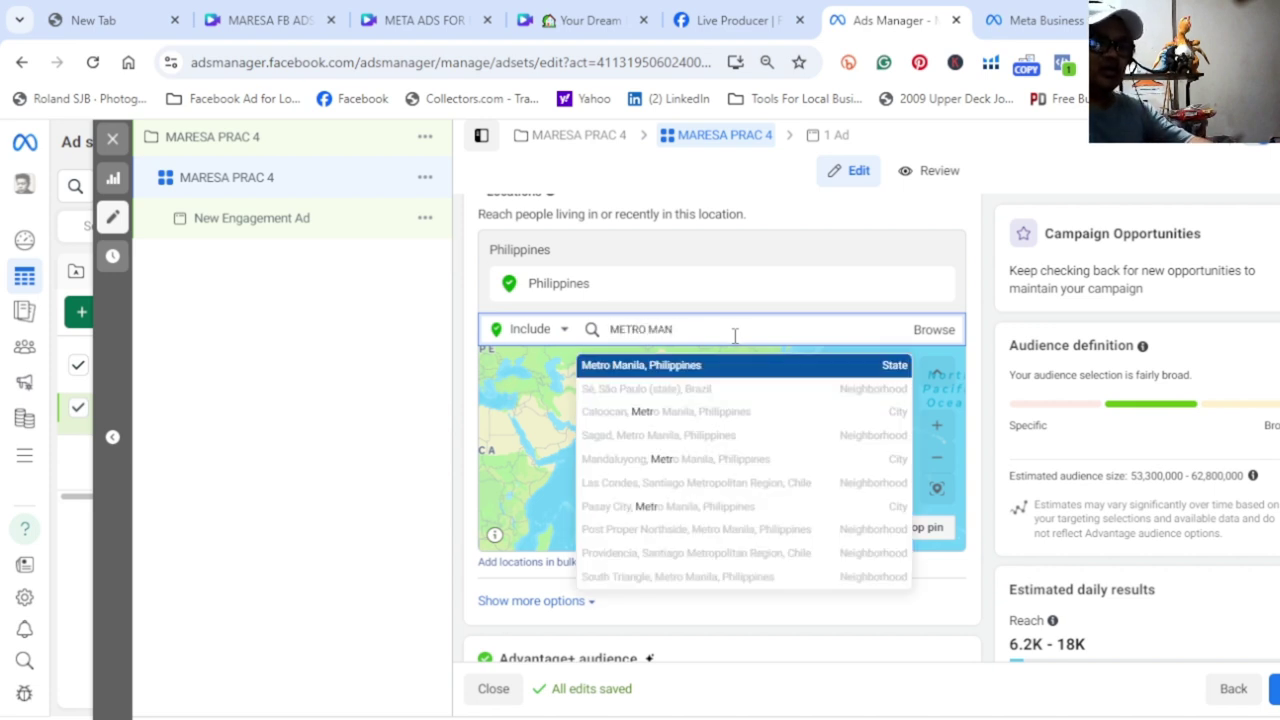
text(ILA)
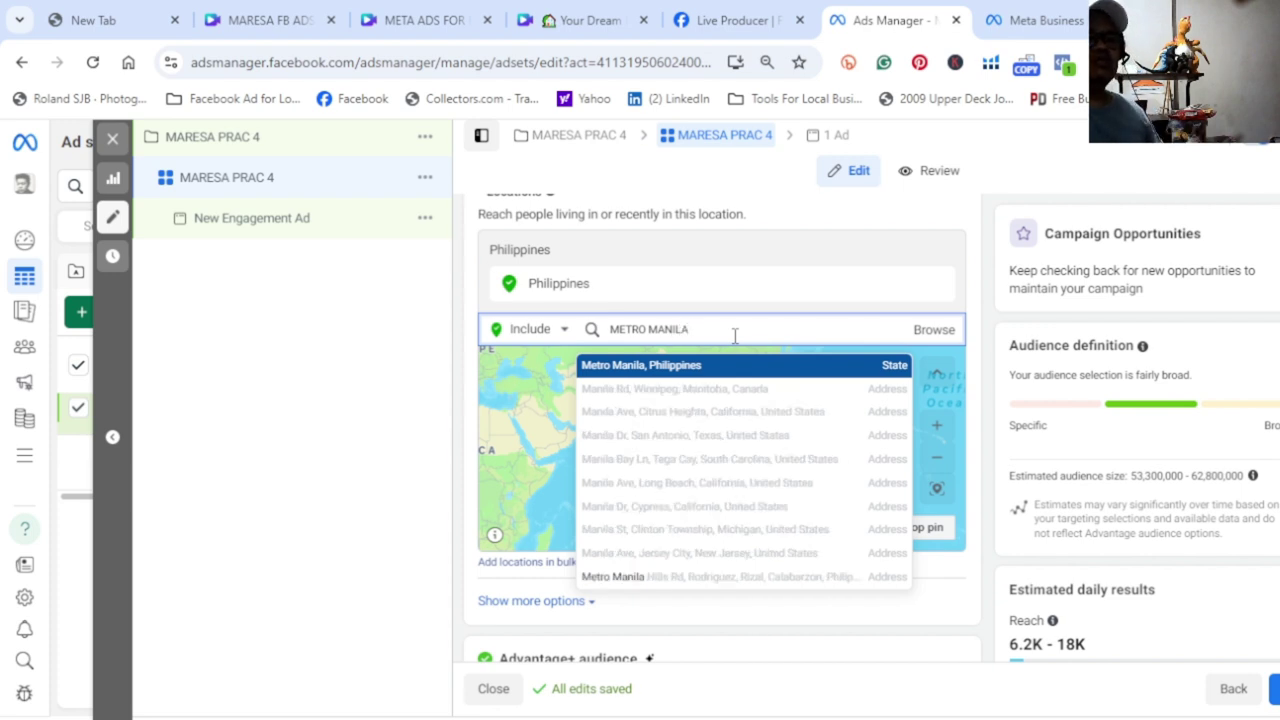
key(Return)
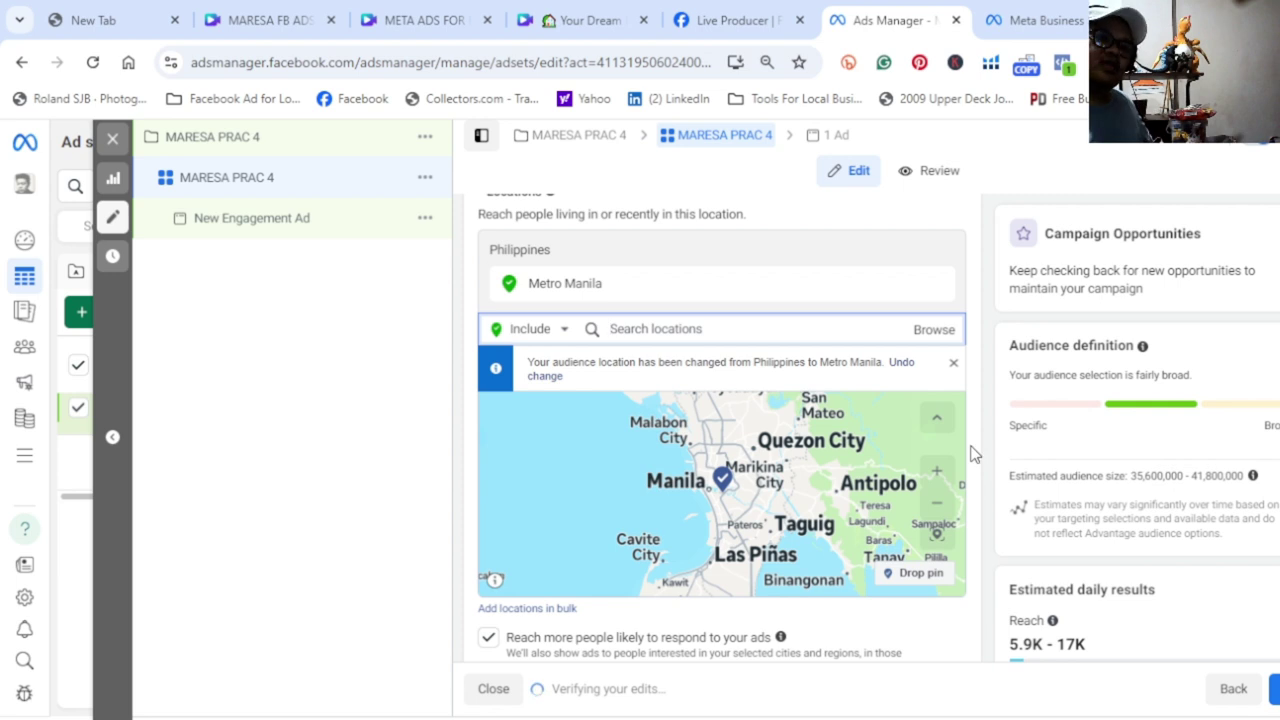
- Turn off the option to reach more people likely to respond to the ads for the Metro Manila location
scroll(987, 607, down, 1)
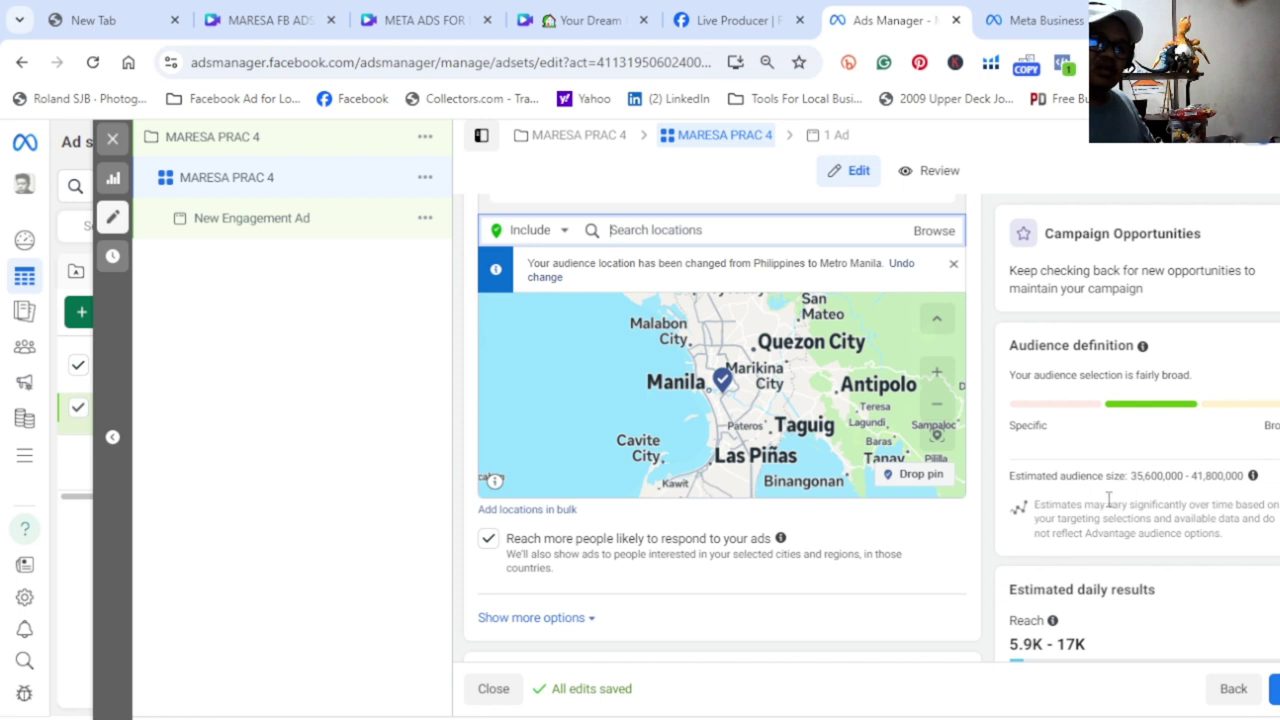
scroll(796, 560, down, 1)
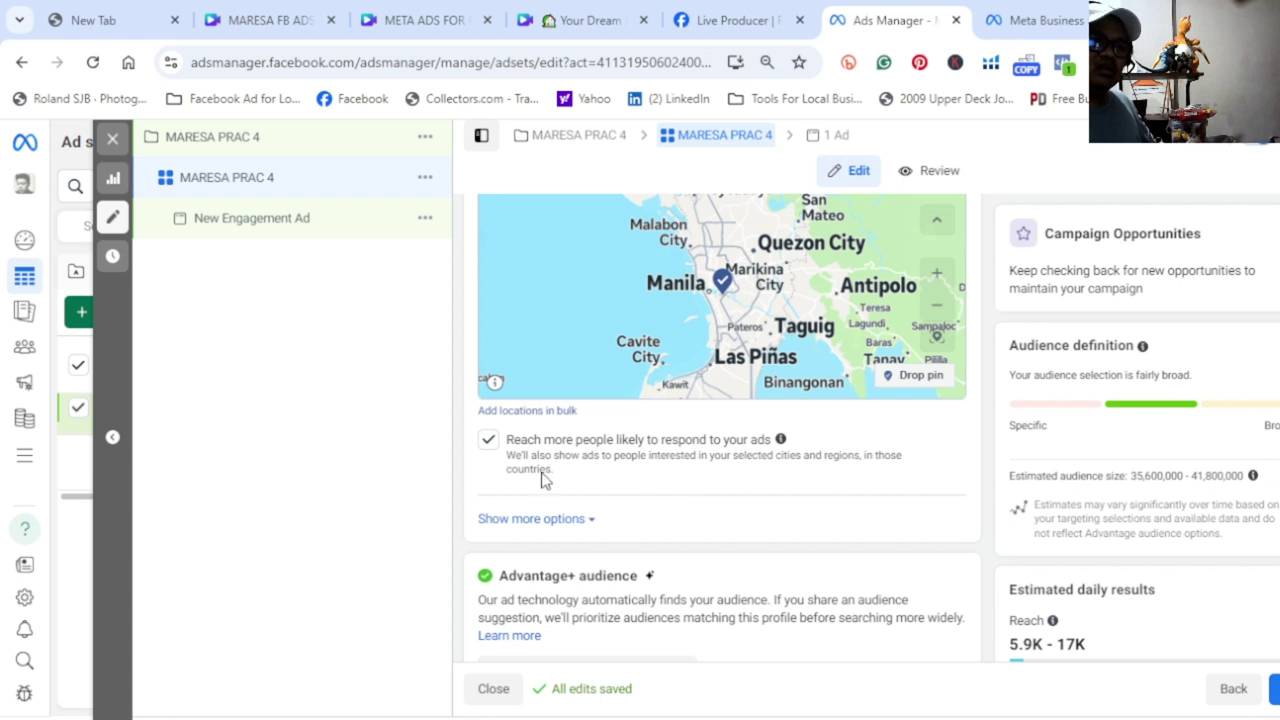
scroll(541, 480, down, 1)
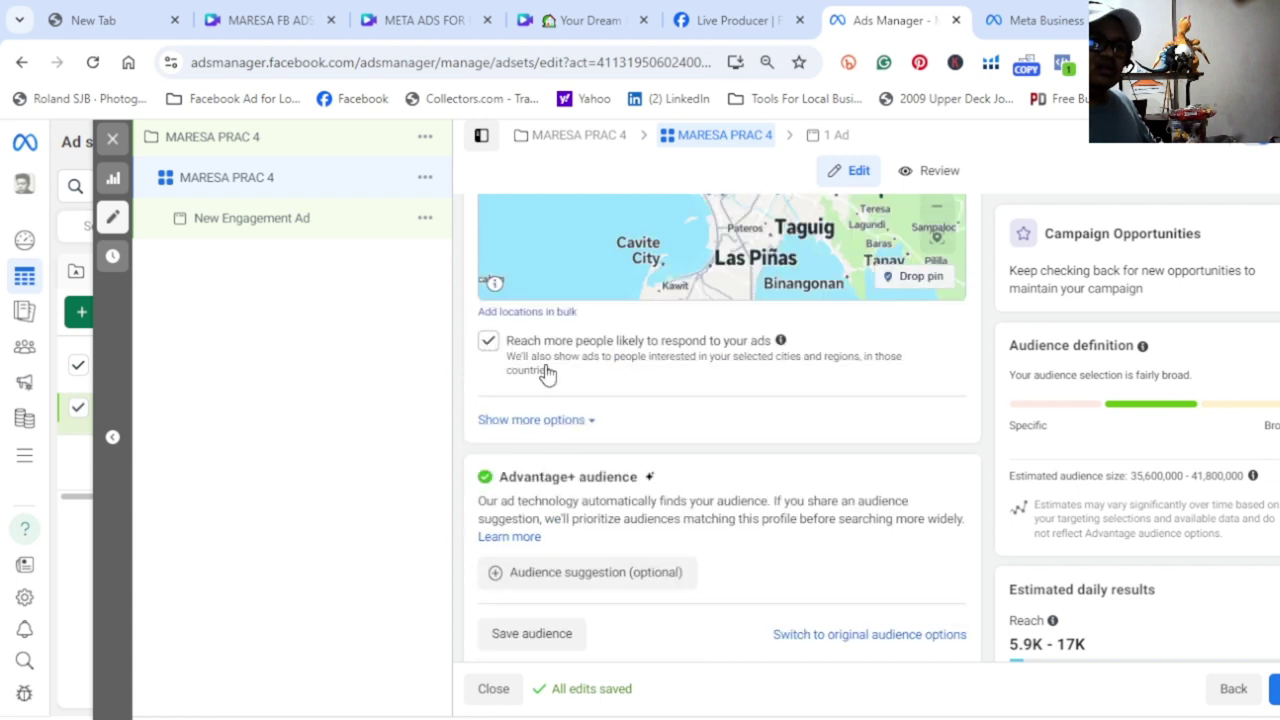
click(488, 342)
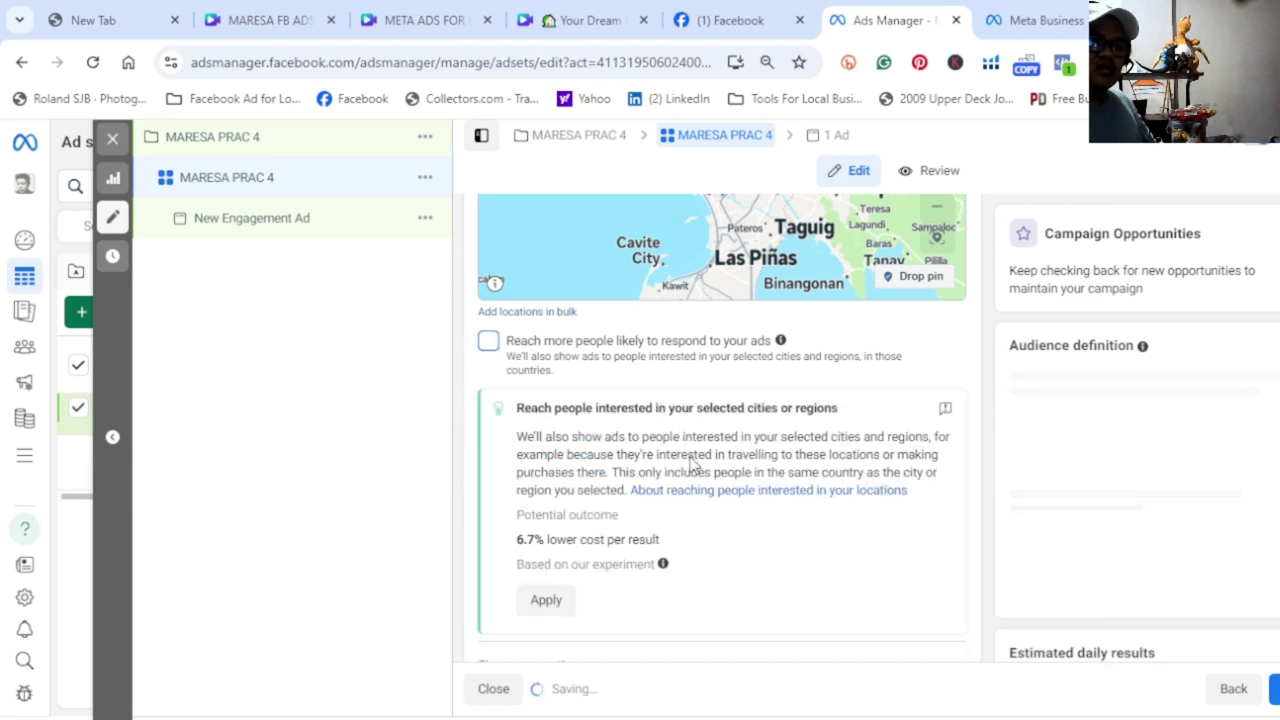
- Review the ad set's location recommendation, Advantage+ audience, placements and estimated daily results
scroll(695, 462, down, 1)
scroll(695, 466, down, 1)
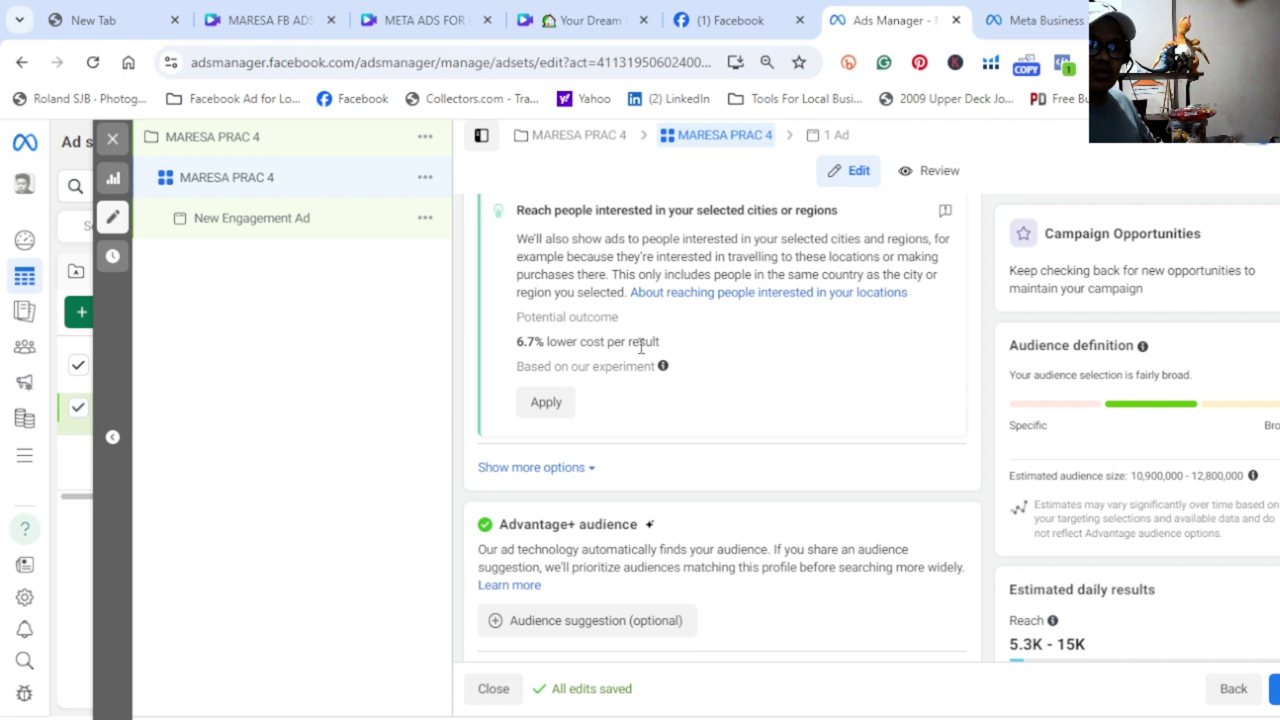
scroll(659, 452, down, 2)
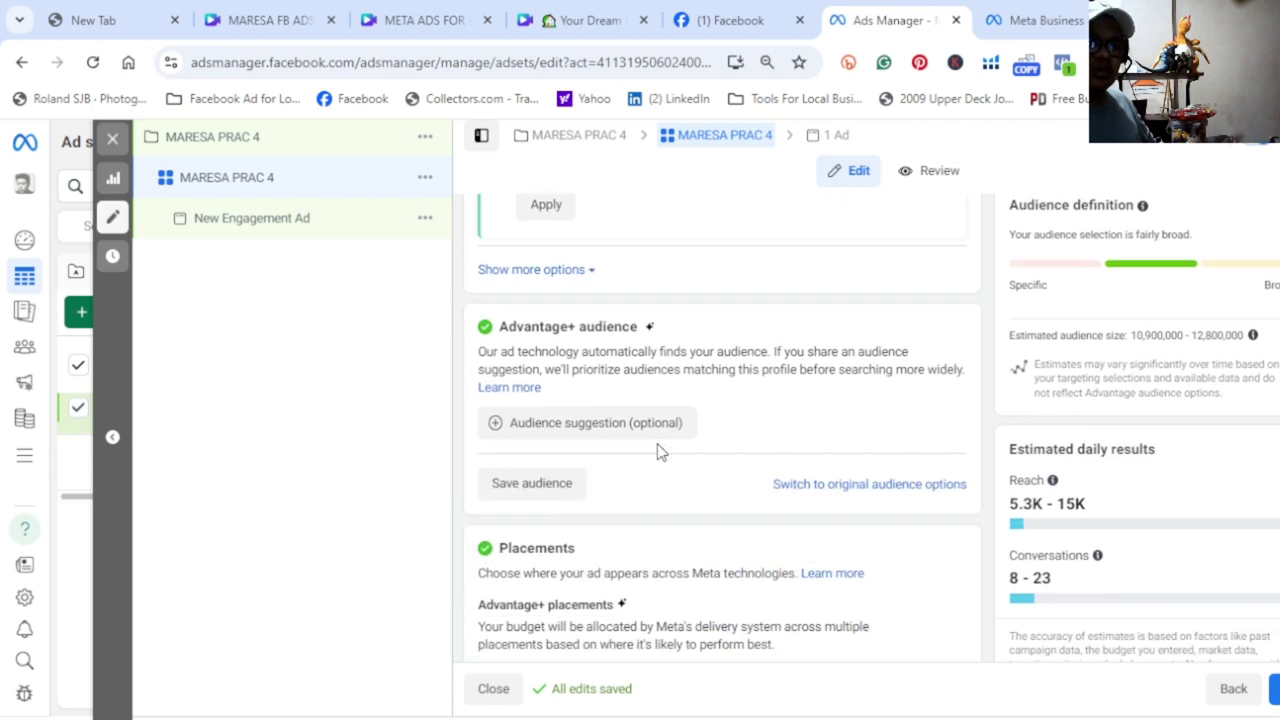
scroll(659, 452, up, 2)
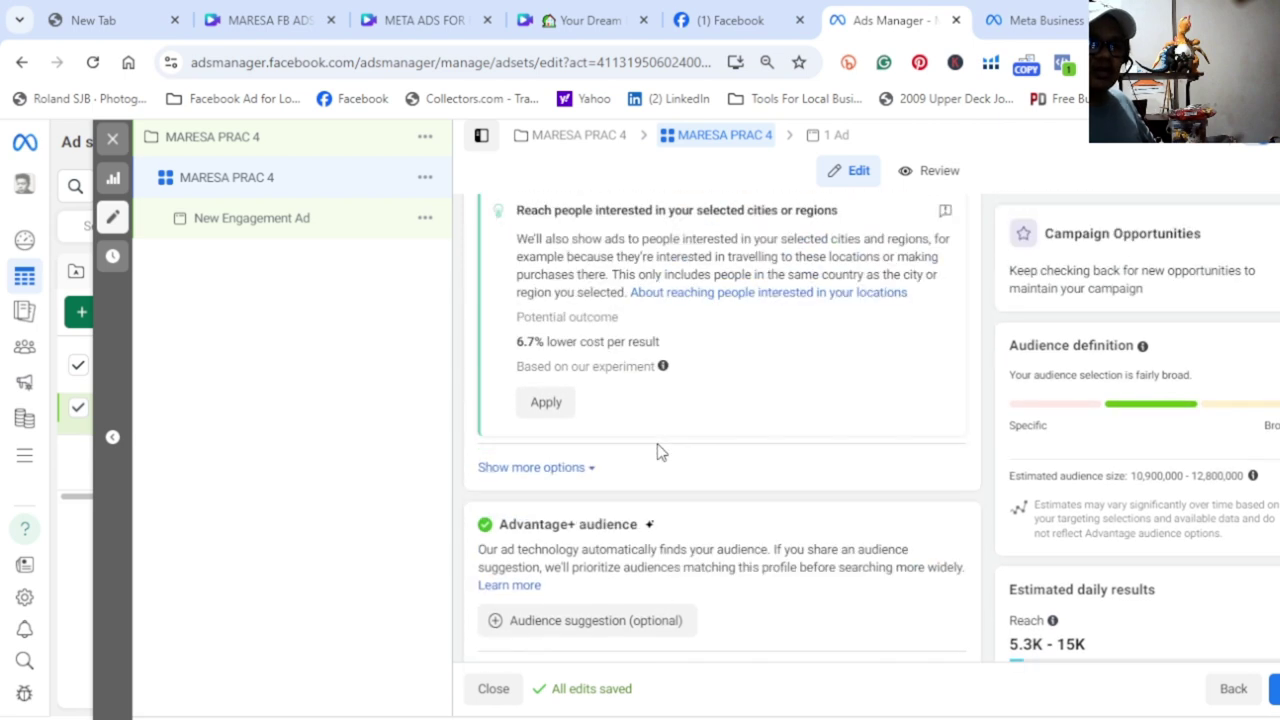
scroll(659, 452, up, 1)
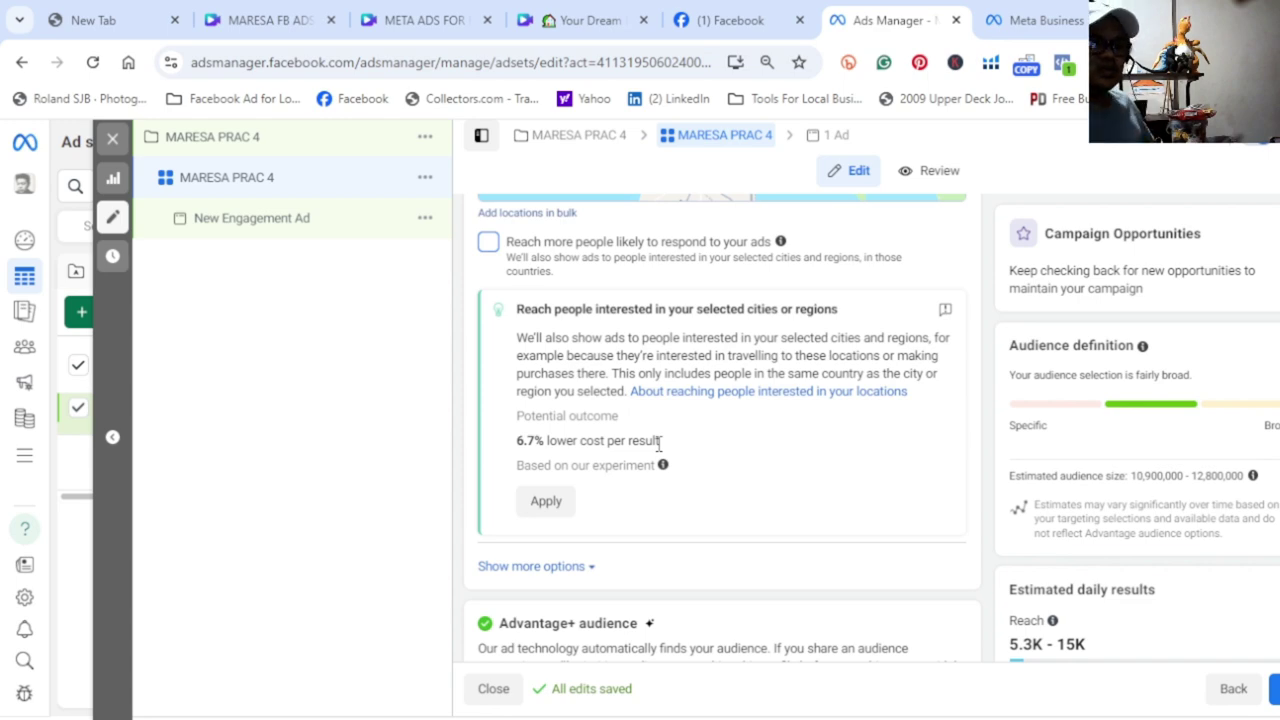
scroll(659, 444, down, 2)
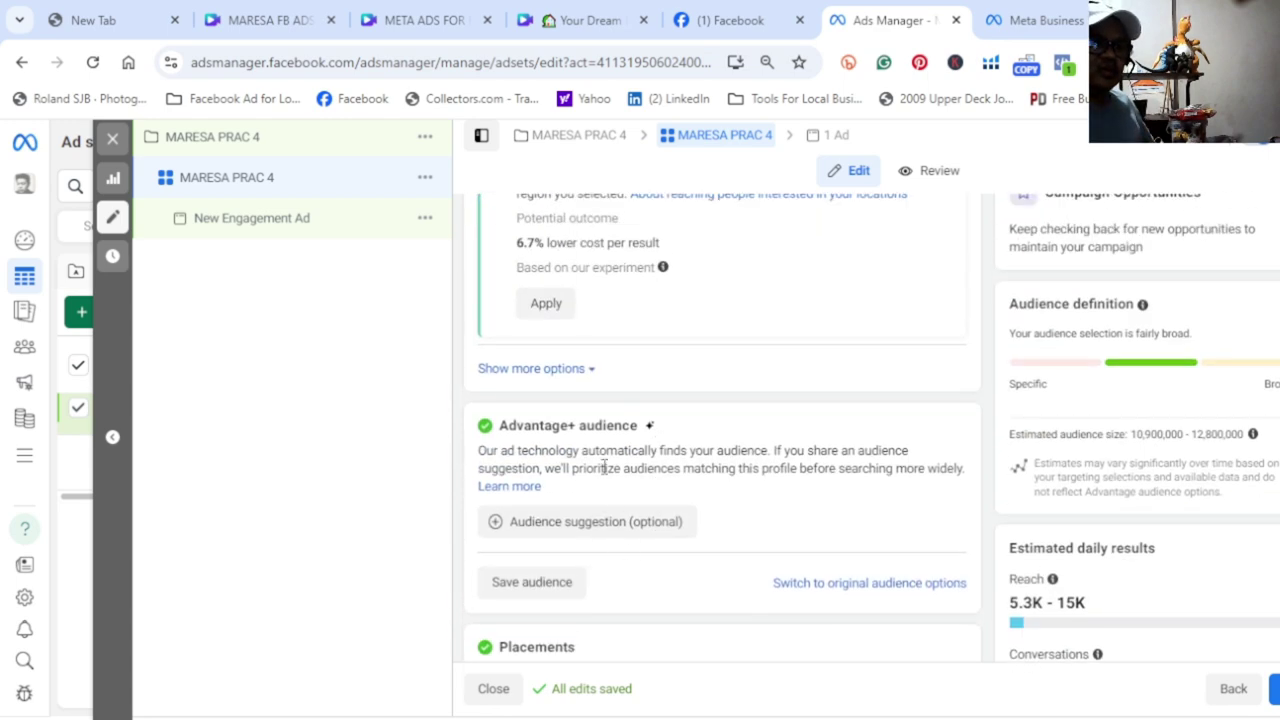
scroll(604, 467, down, 2)
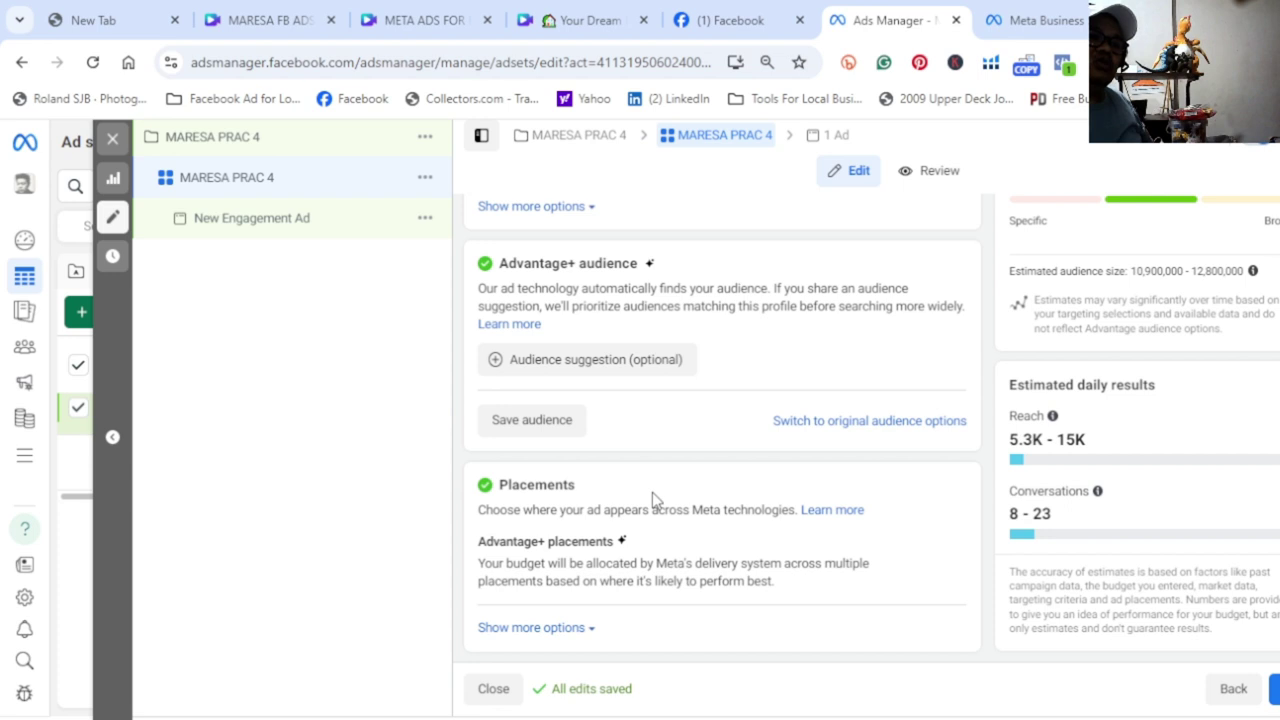
scroll(652, 495, up, 1)
scroll(652, 498, down, 1)
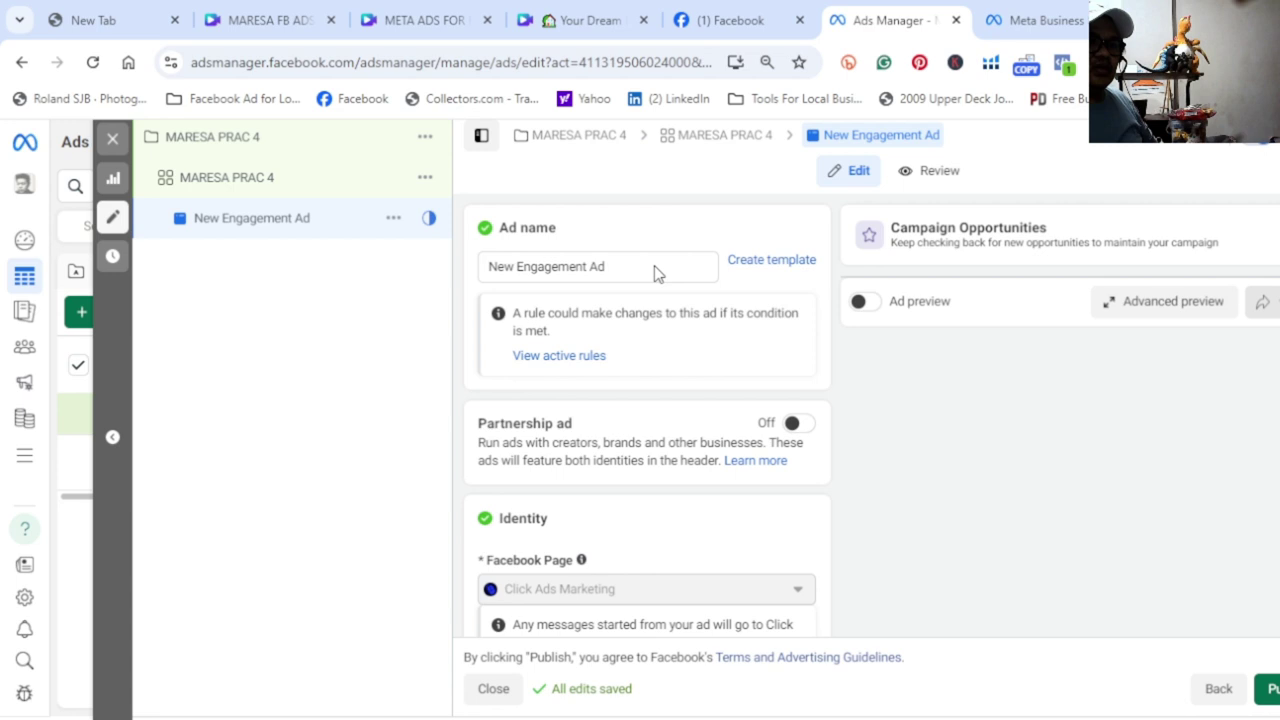
- Rename the new engagement ad as MARESA PRAC 4
click(640, 266)
key(BackSpace)
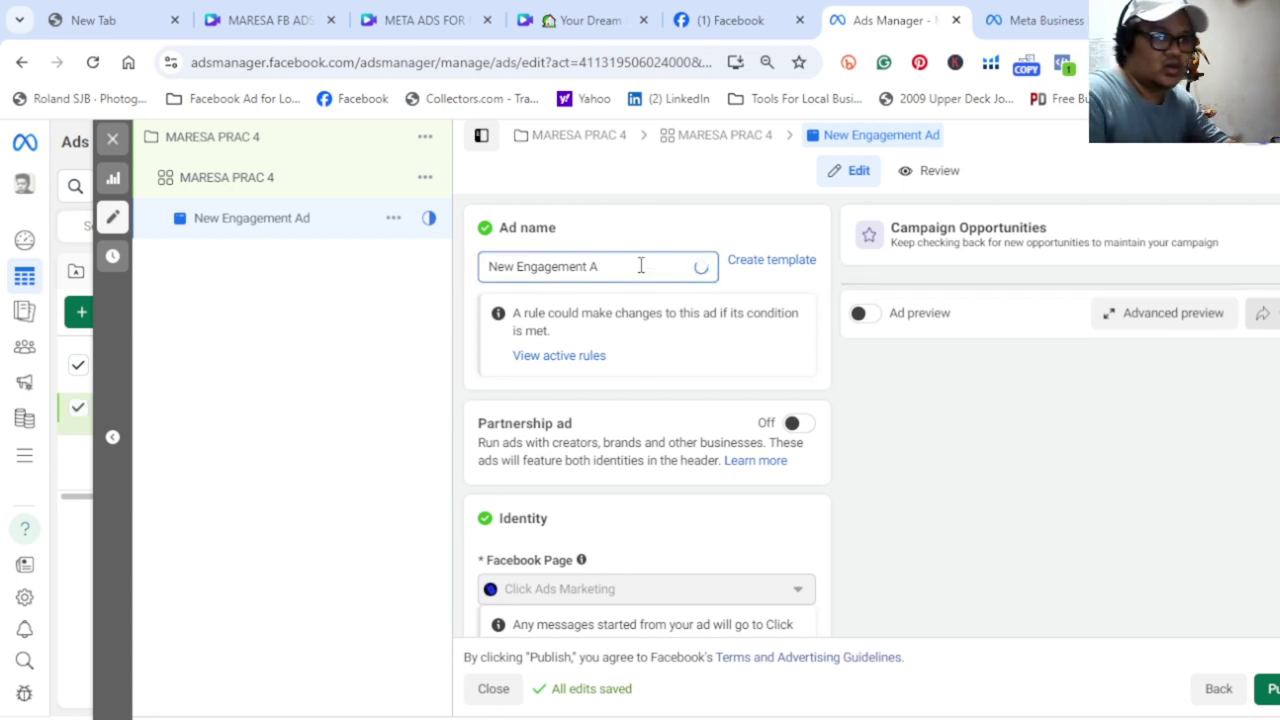
key(BackSpace)
key(BackSpace)
key(BackSpace)
key(BackSpace)
key(BackSpace)
key(BackSpace)
key(BackSpace)
key(BackSpace)
key(BackSpace)
key(BackSpace)
key(BackSpace)
key(BackSpace)
key(BackSpace)
key(BackSpace)
key(BackSpace)
key(BackSpace)
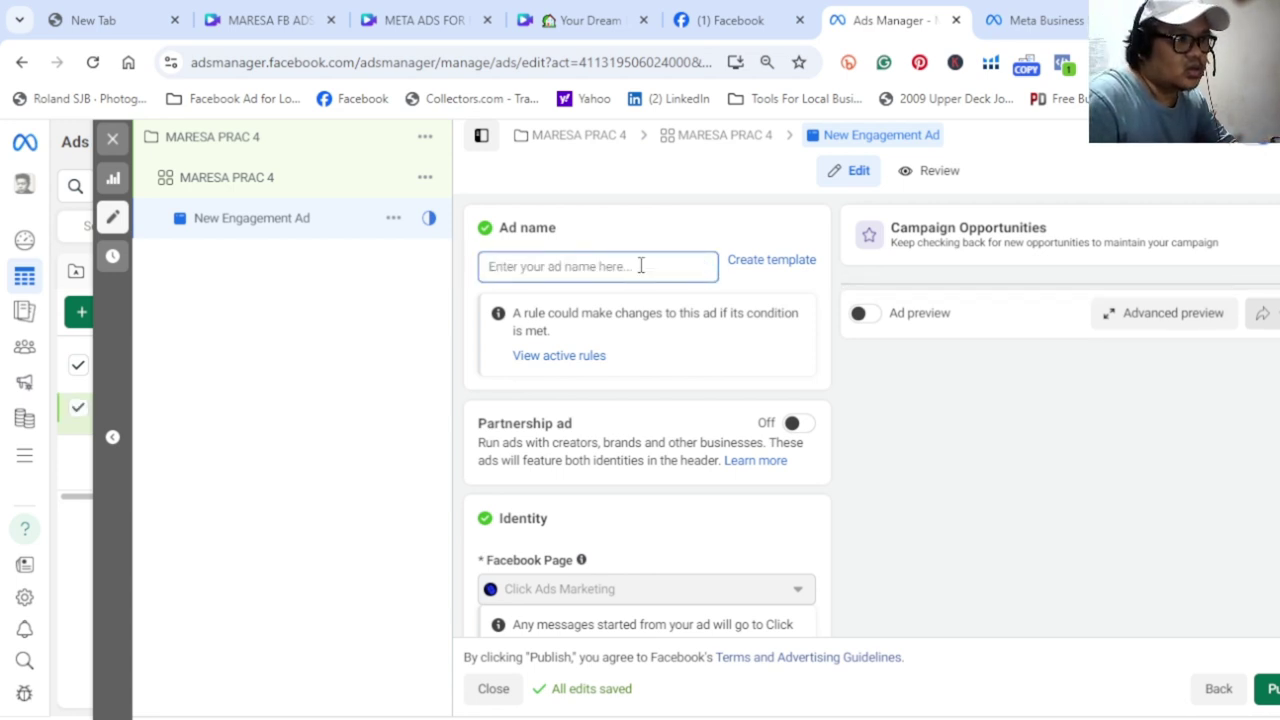
text(M)
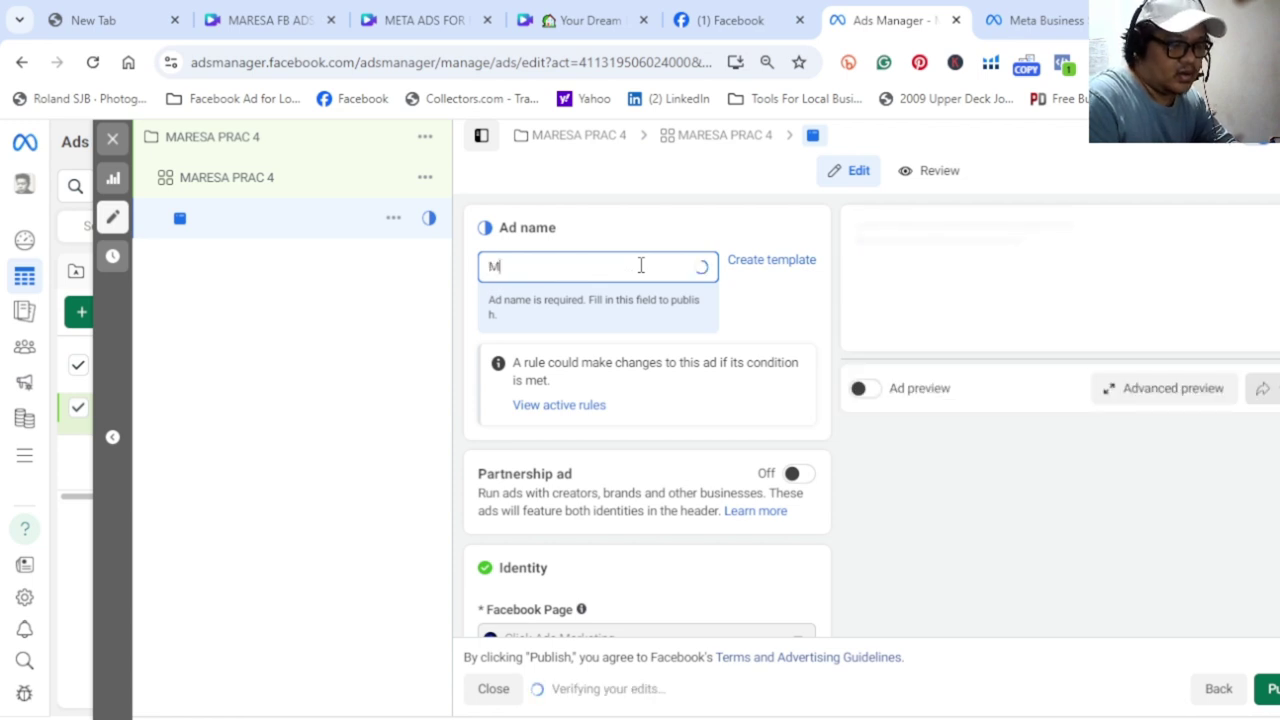
text(ARESA)
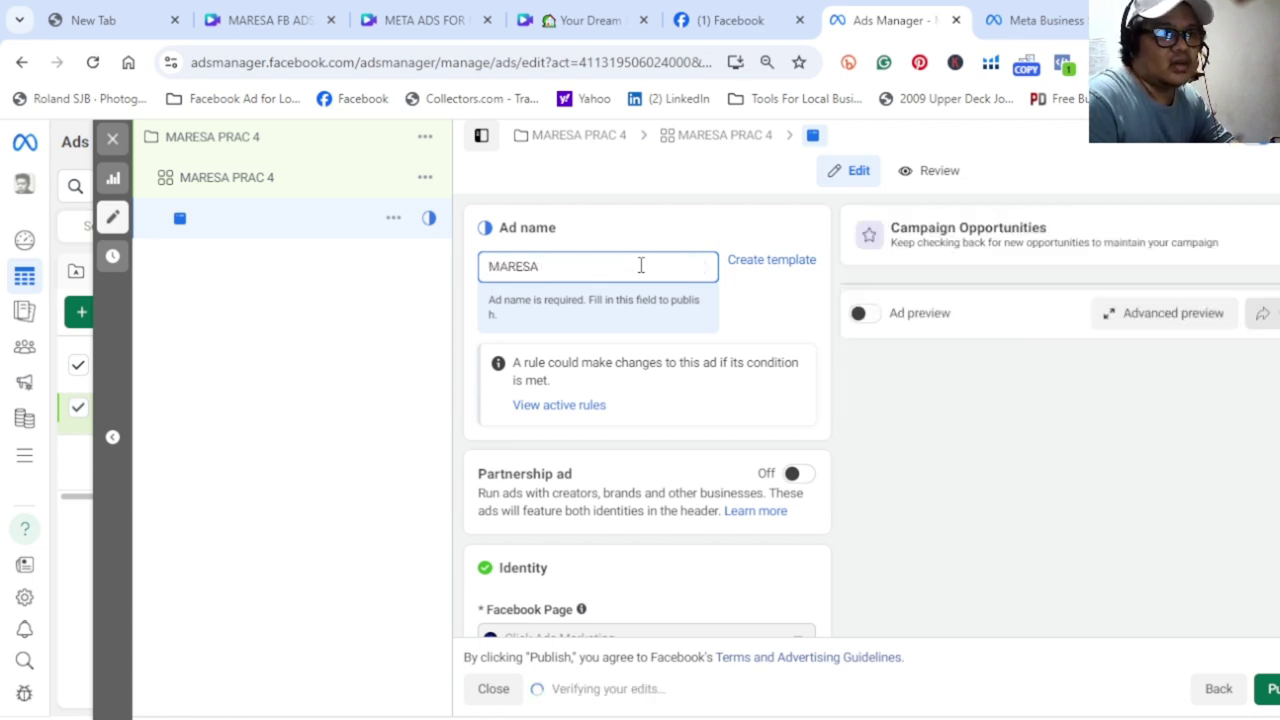
text( PR)
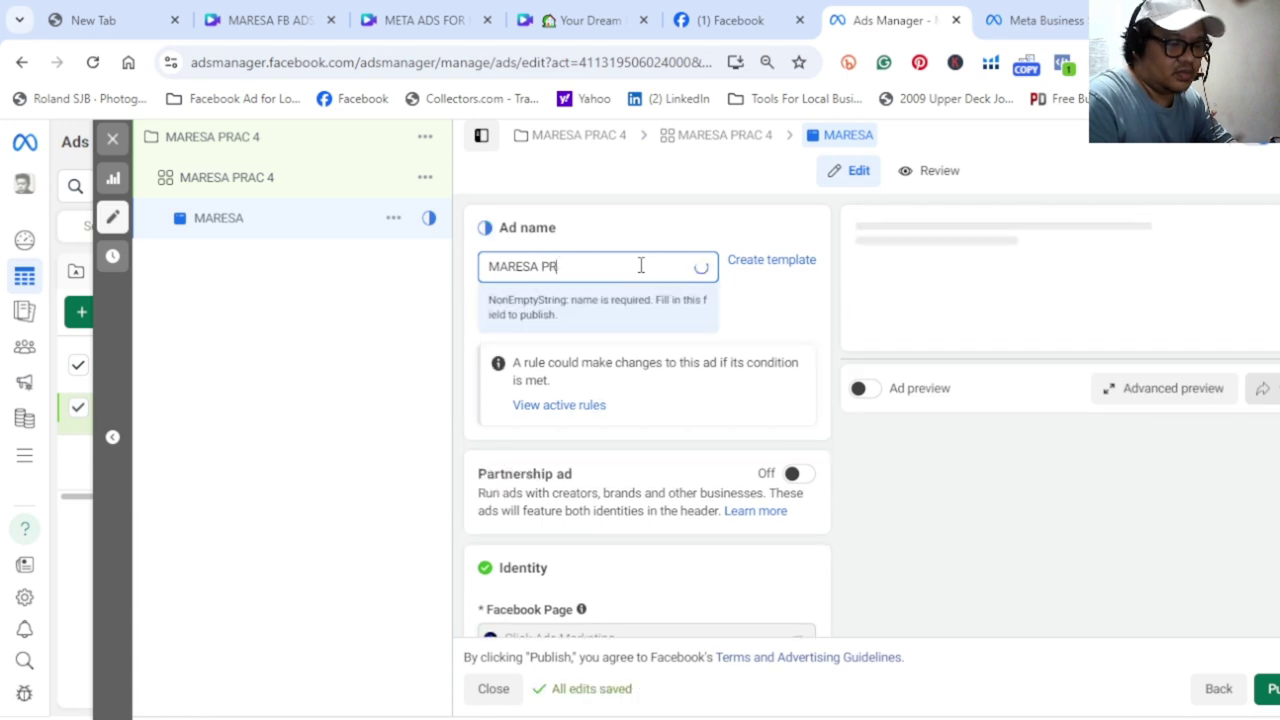
text(AC)
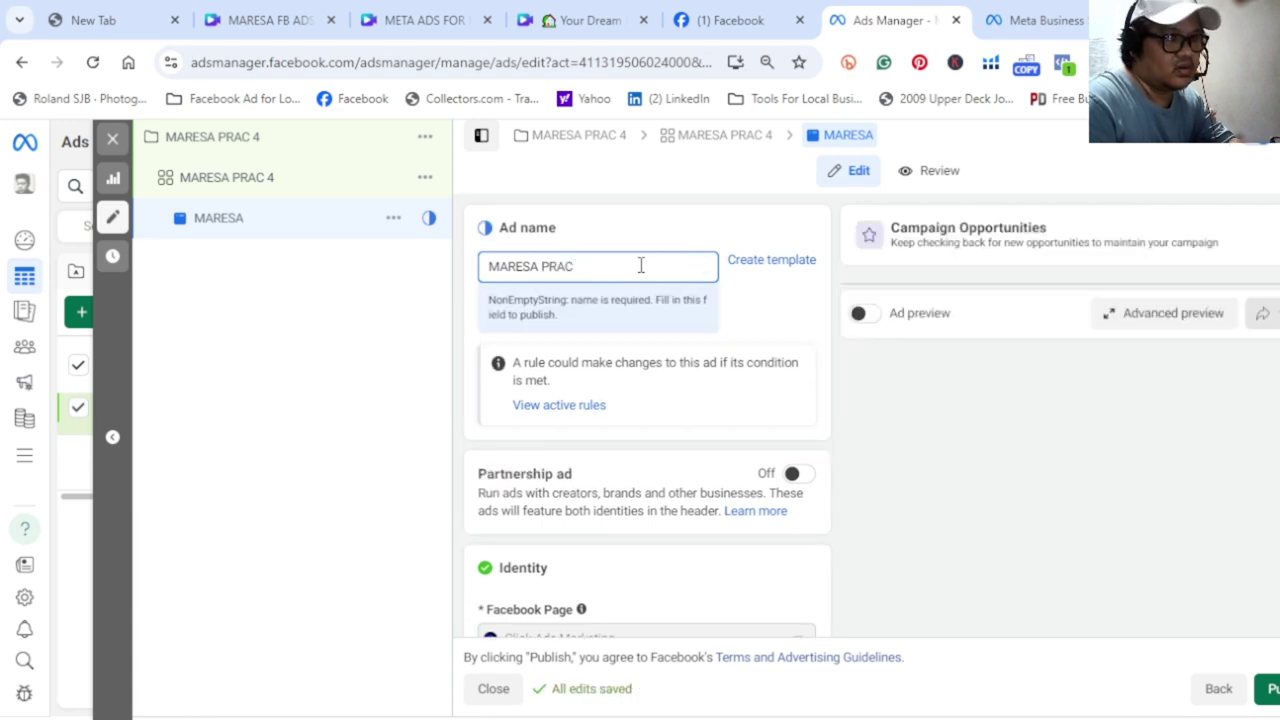
text( 4)
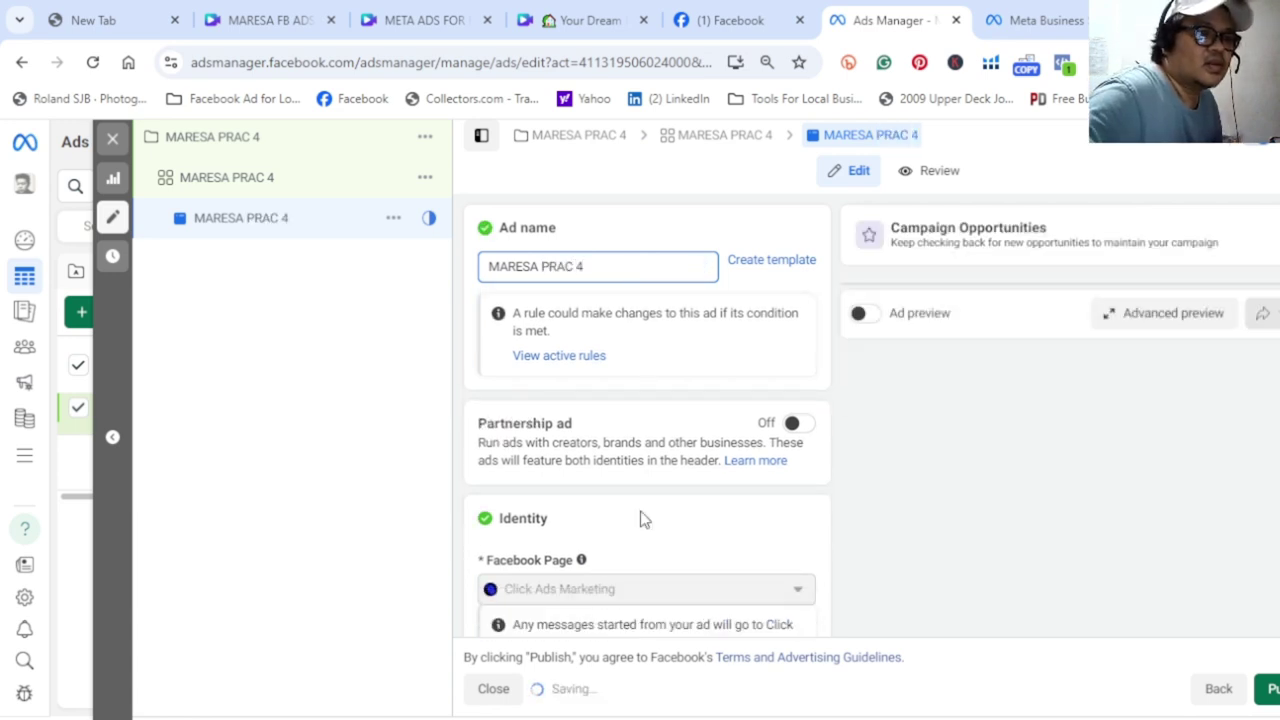
- Change the ad setup from creating an ad to Use existing post
scroll(643, 519, down, 1)
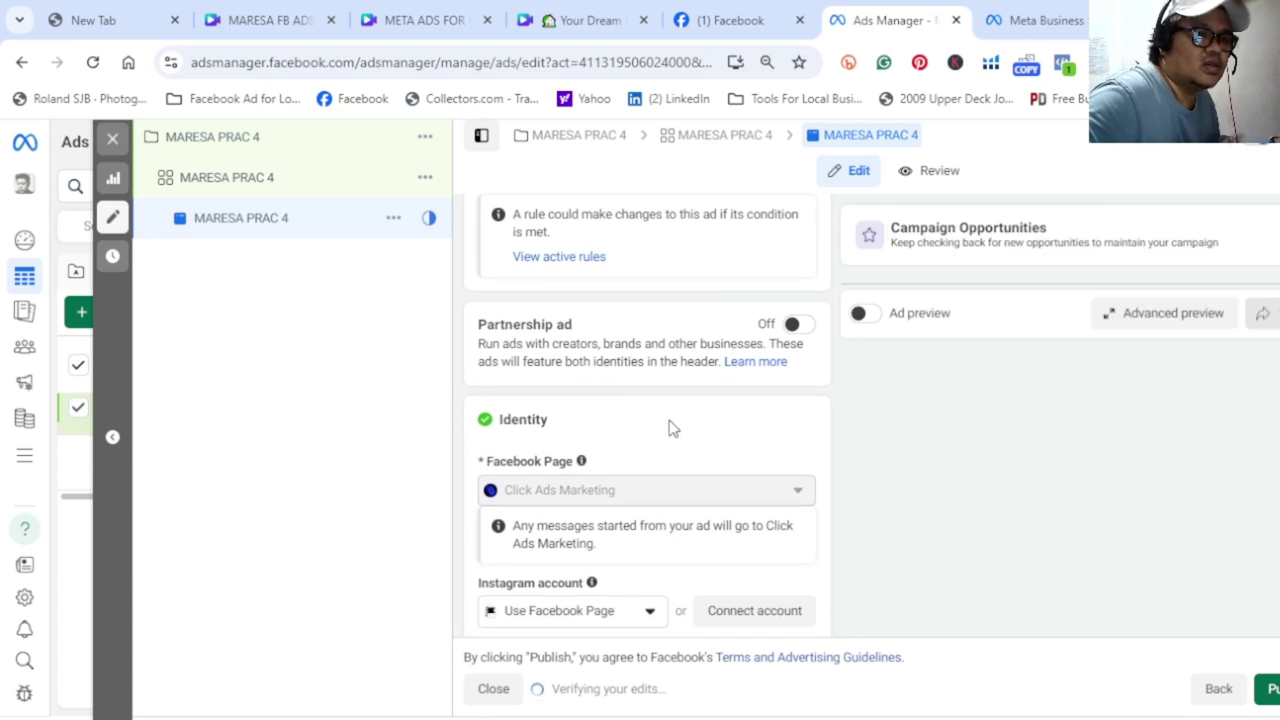
scroll(670, 420, down, 2)
scroll(650, 475, down, 2)
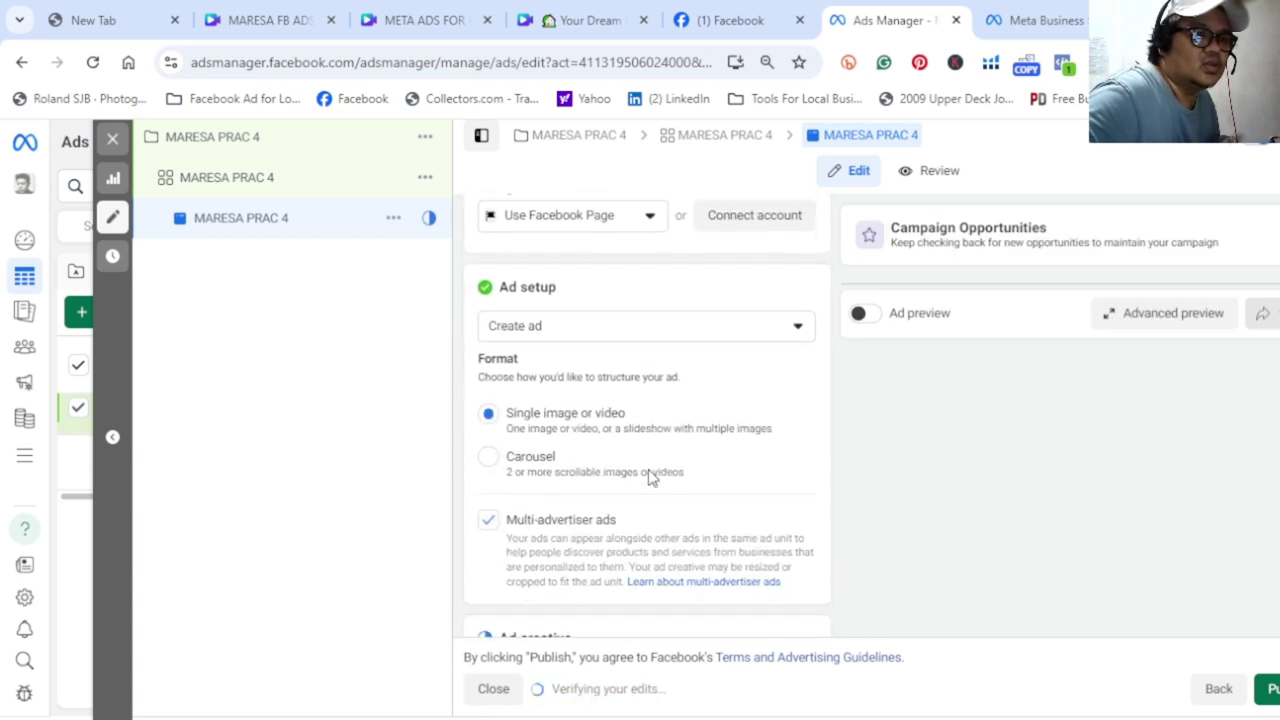
click(575, 340)
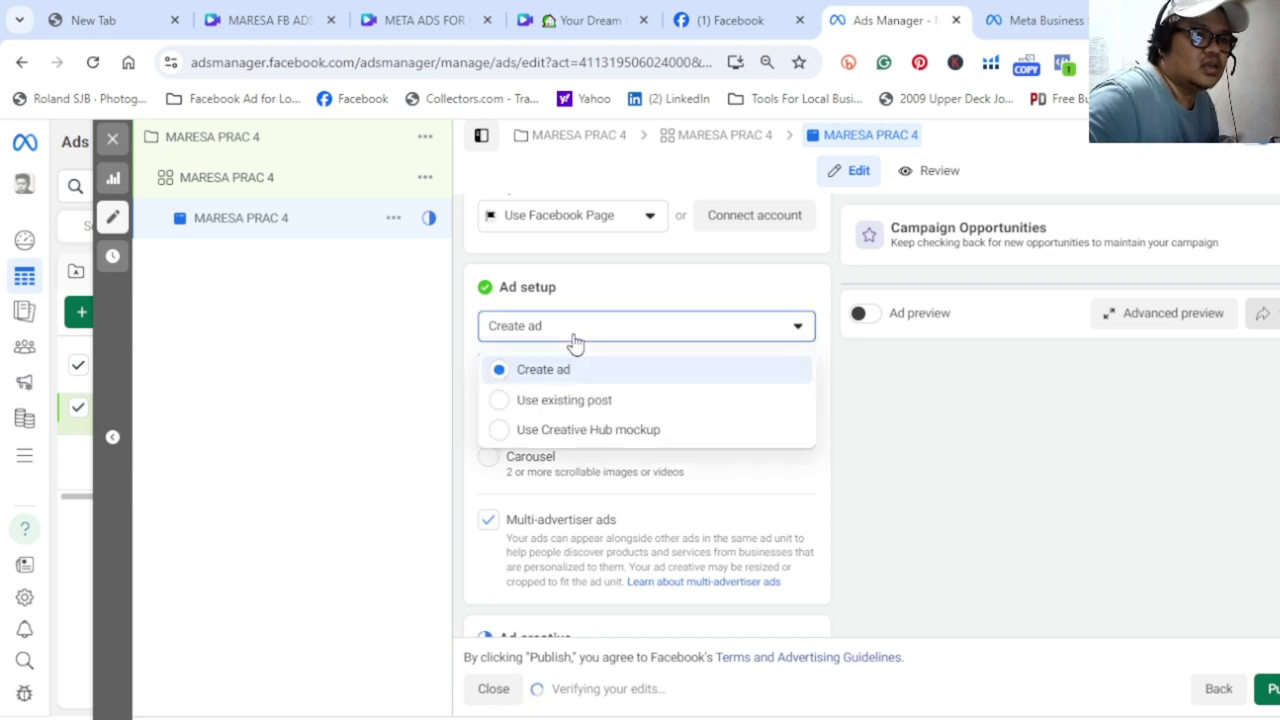
click(498, 405)
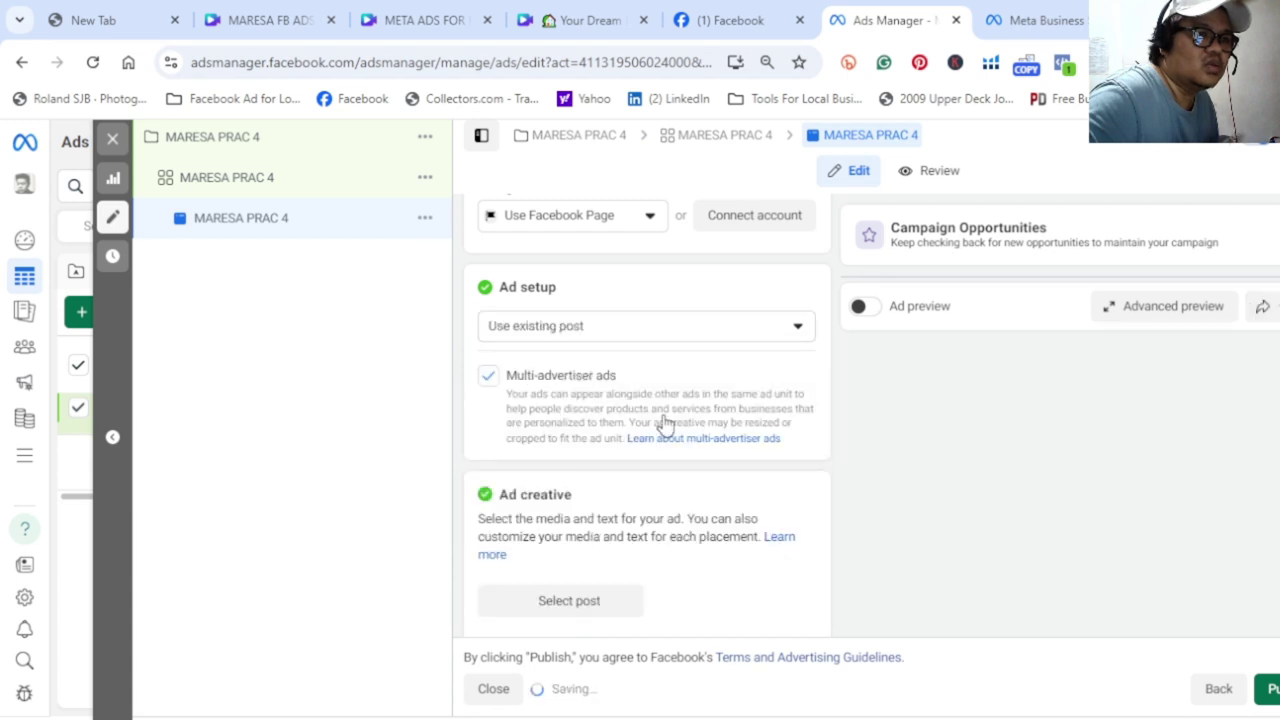
scroll(665, 424, down, 3)
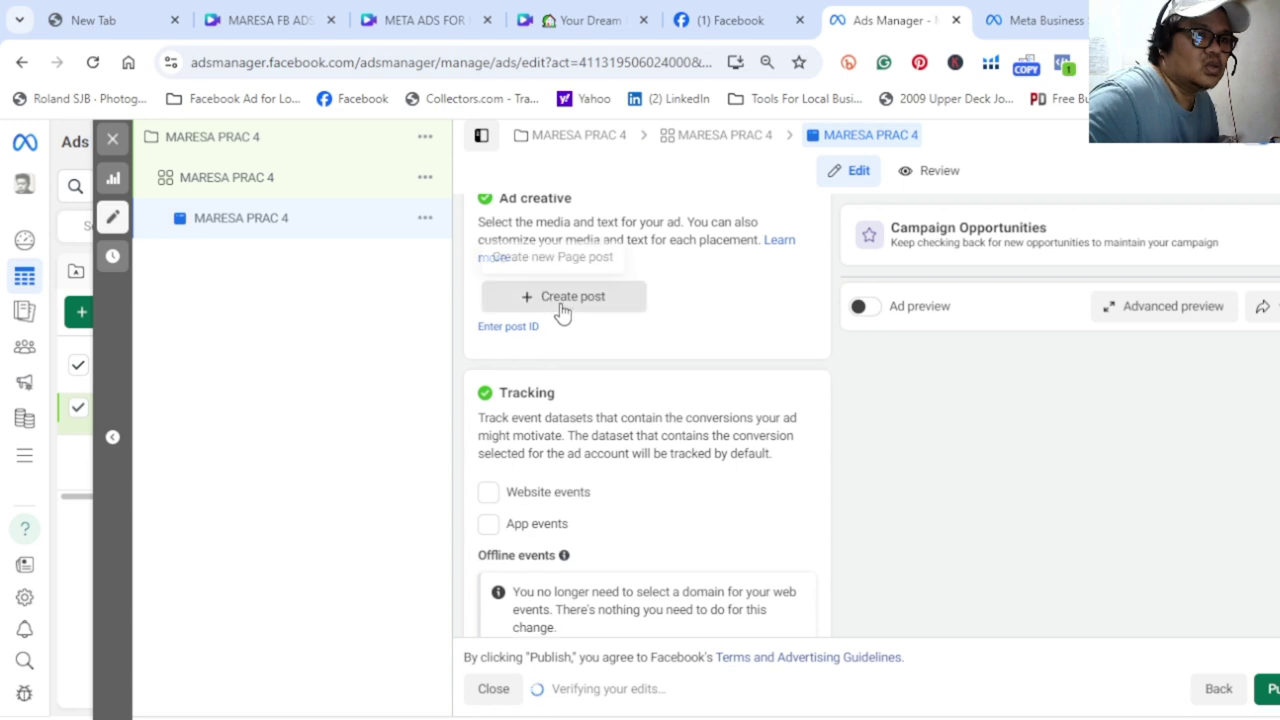
click(562, 310)
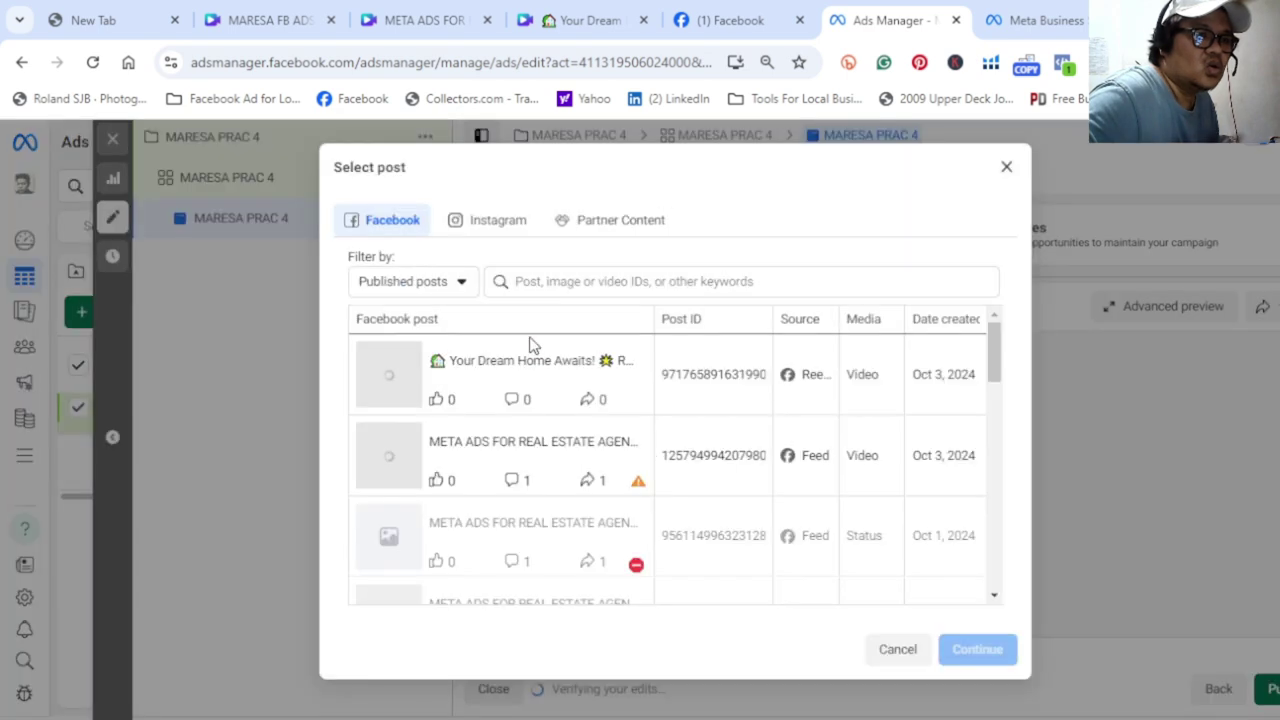
click(1005, 168)
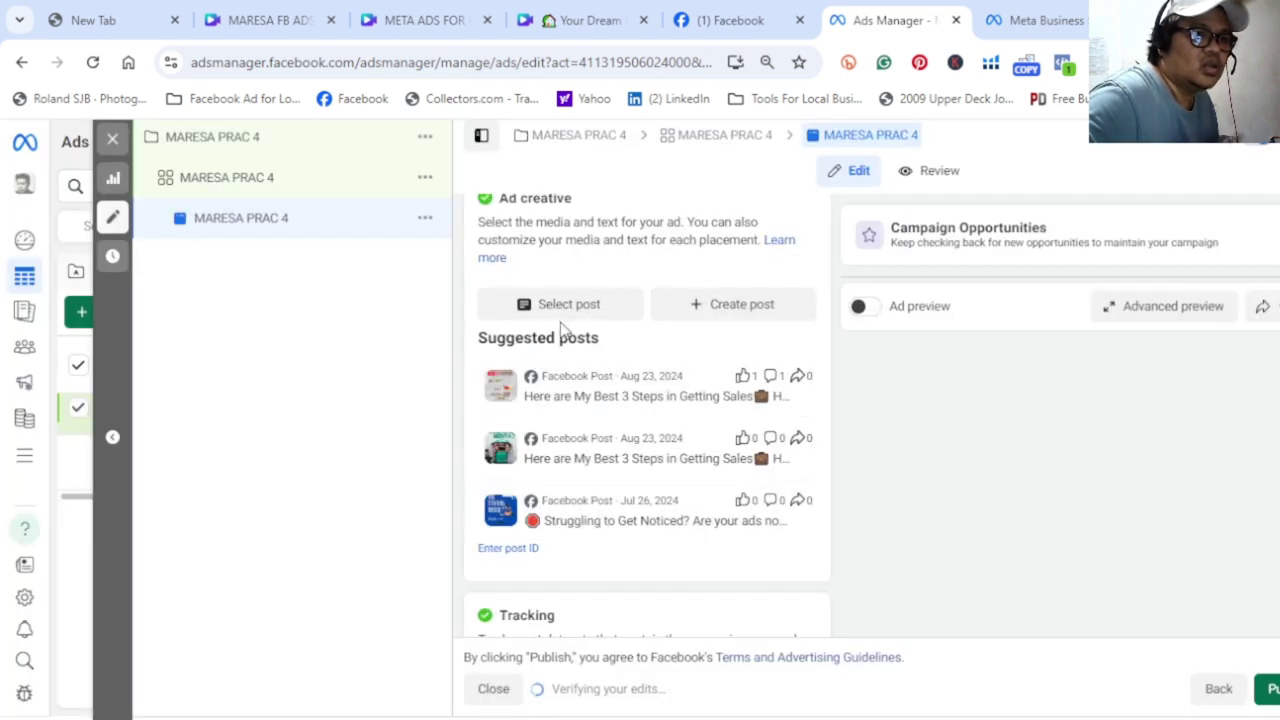
scroll(560, 325, up, 3)
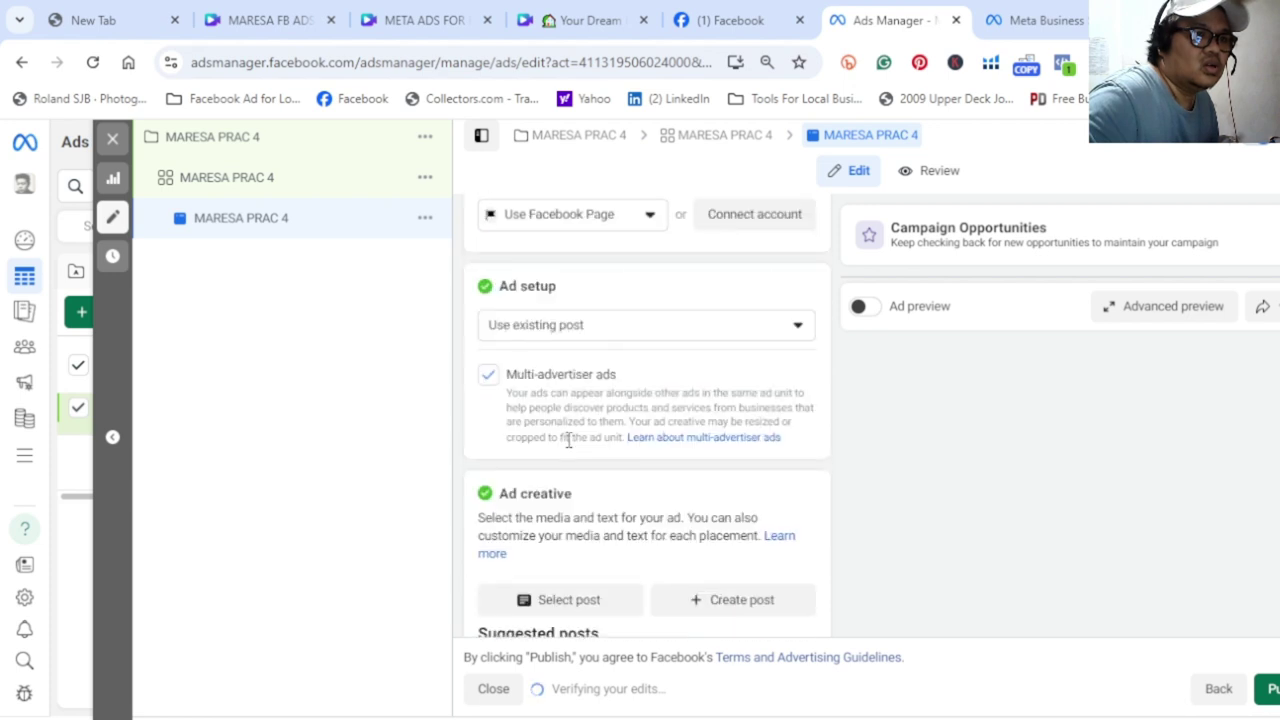
scroll(568, 440, down, 4)
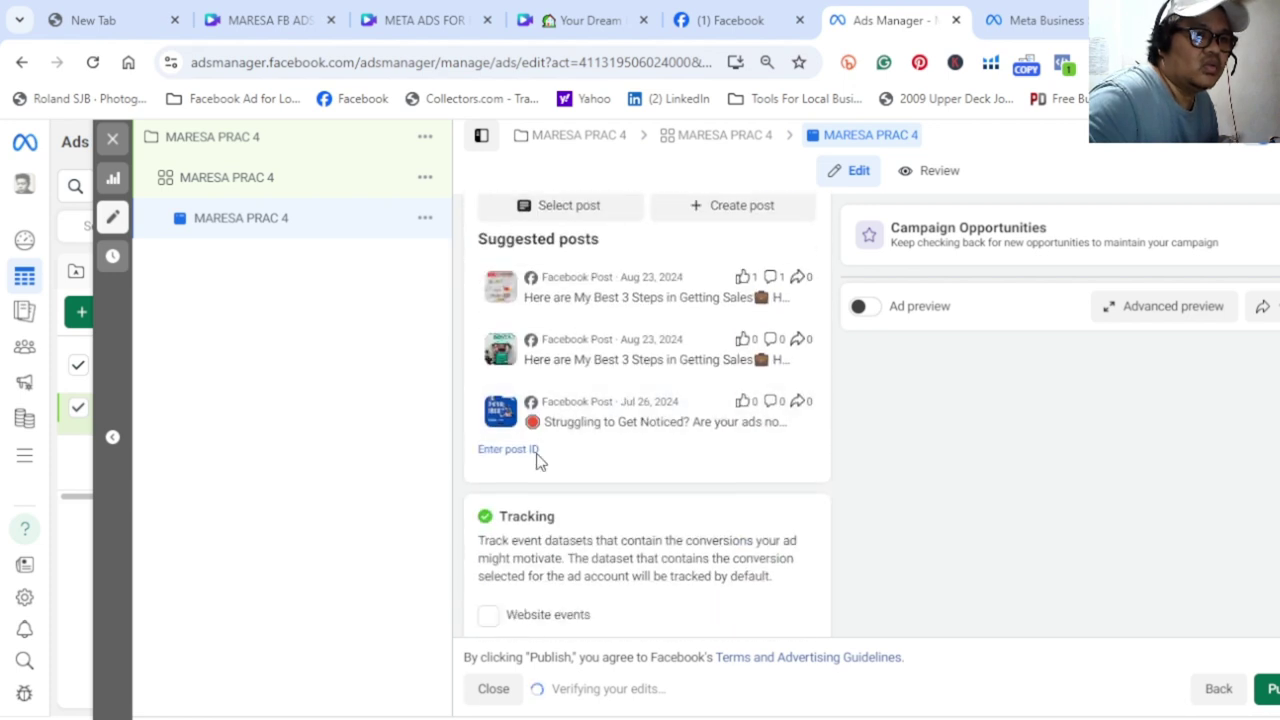
click(524, 451)
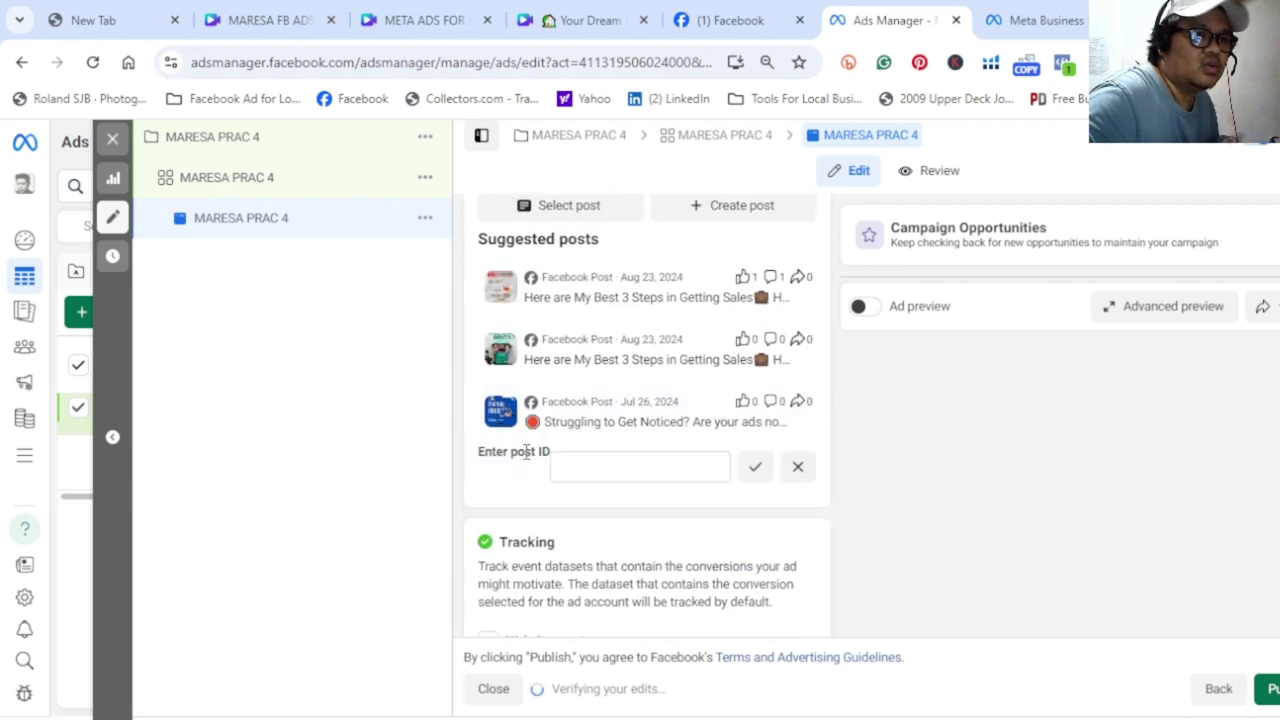
click(660, 469)
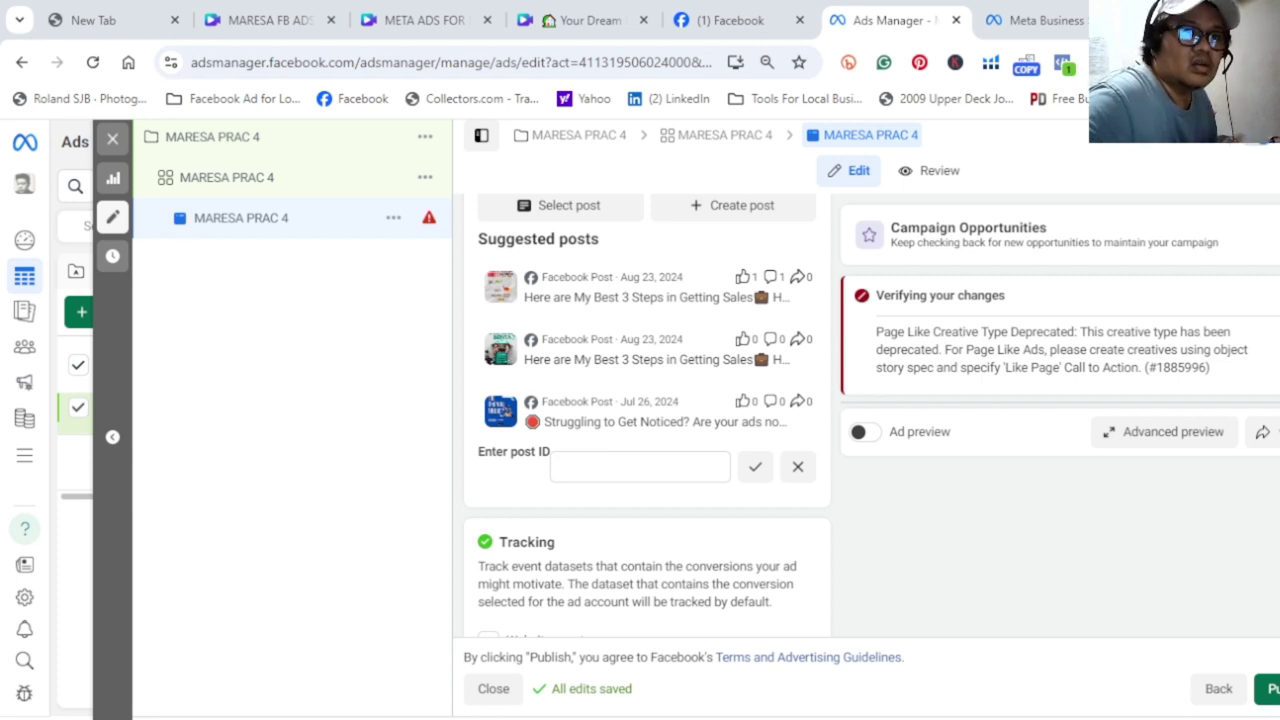
scroll(649, 491, up, 1)
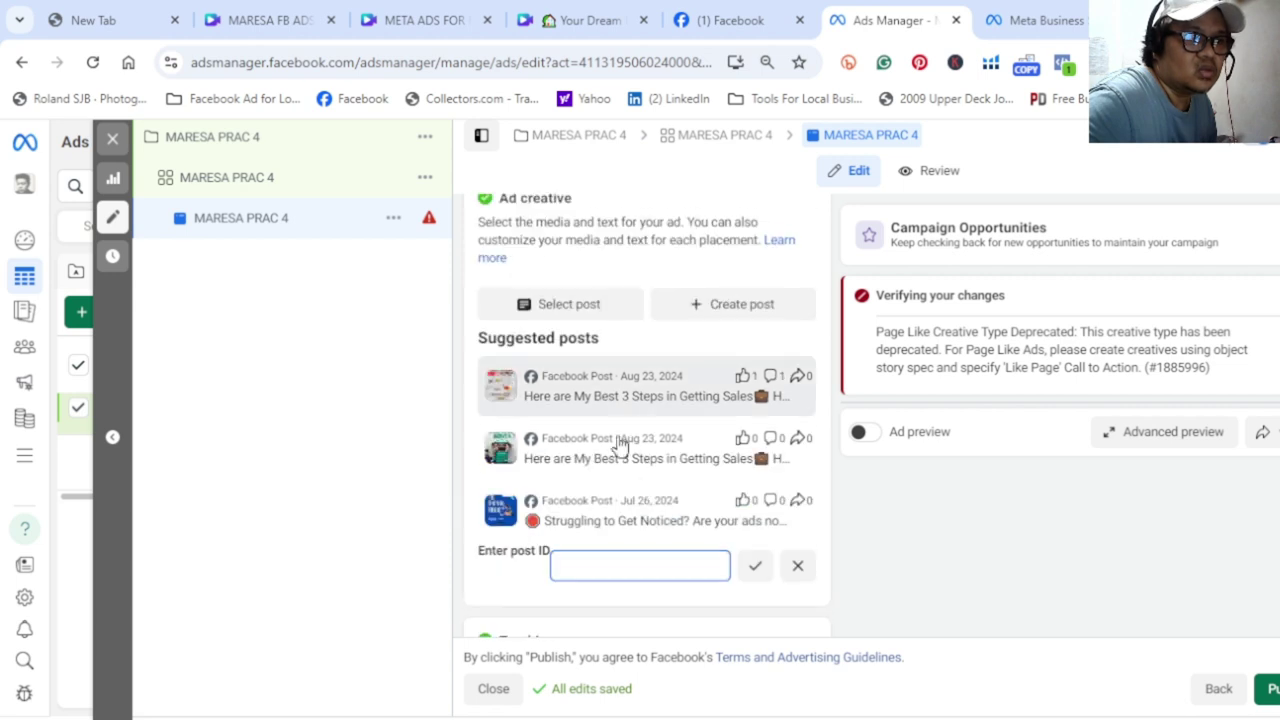
scroll(606, 489, down, 1)
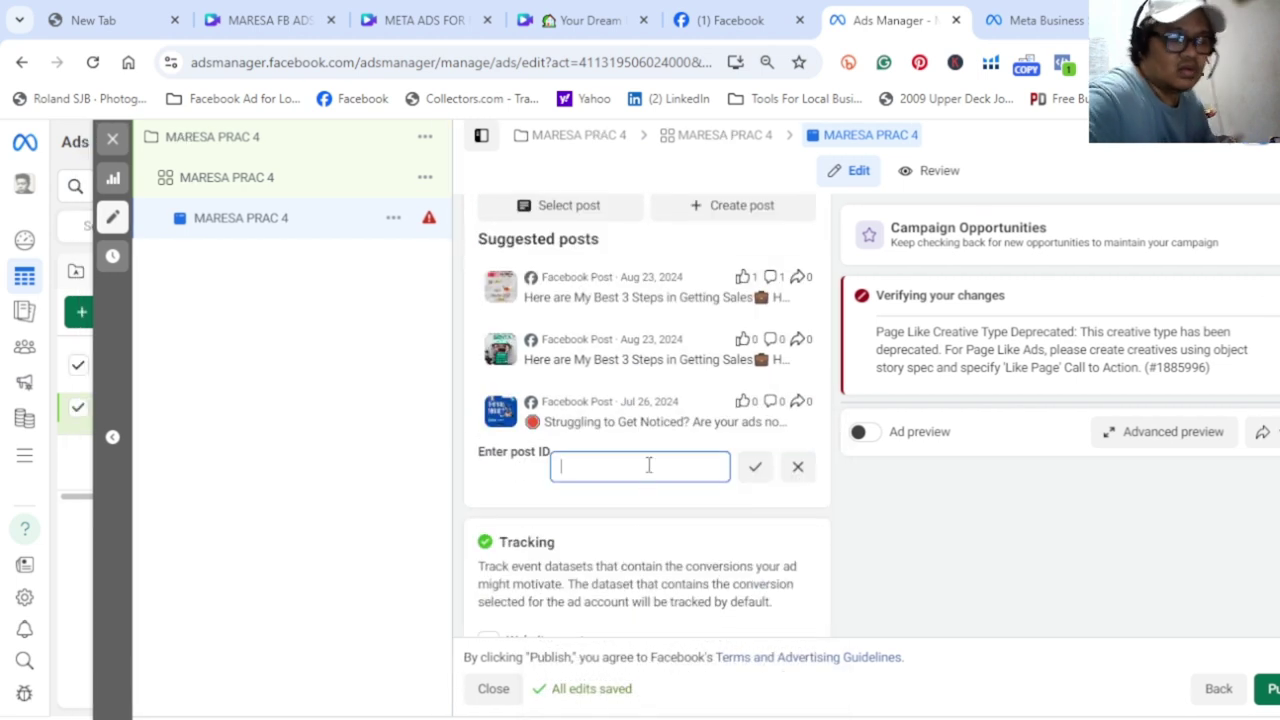
key(ctrl+v)
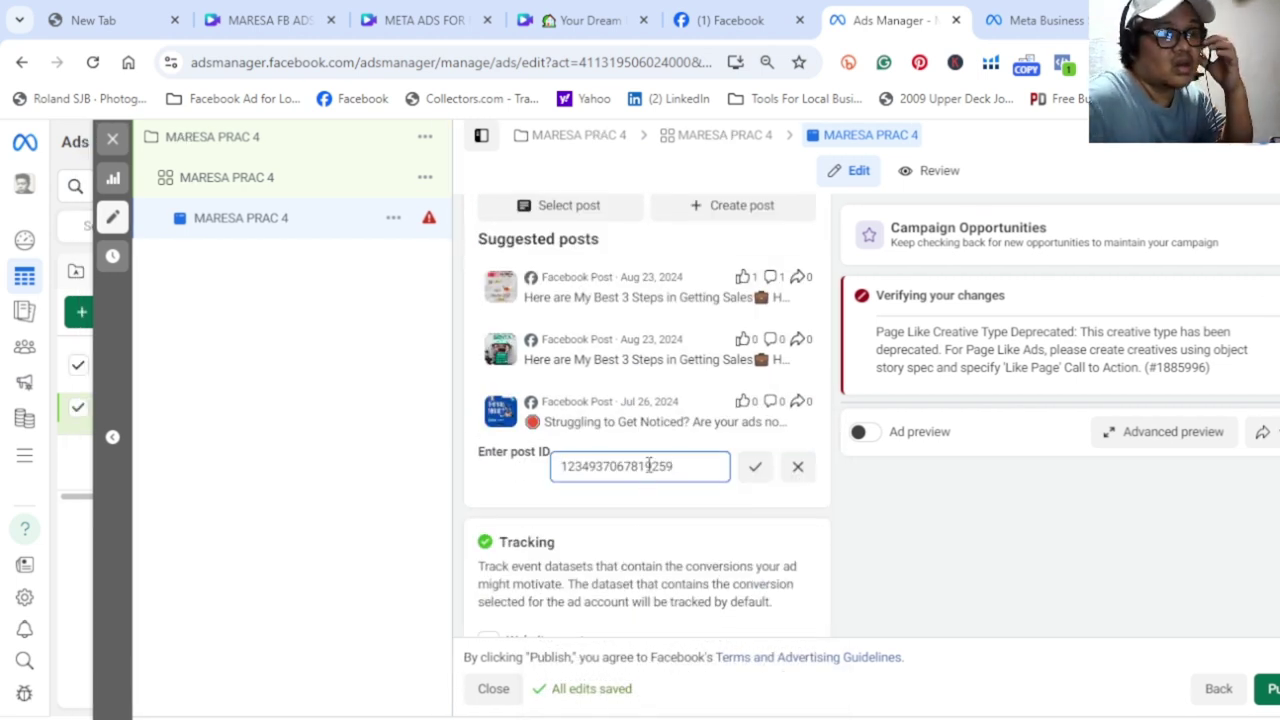
click(758, 478)
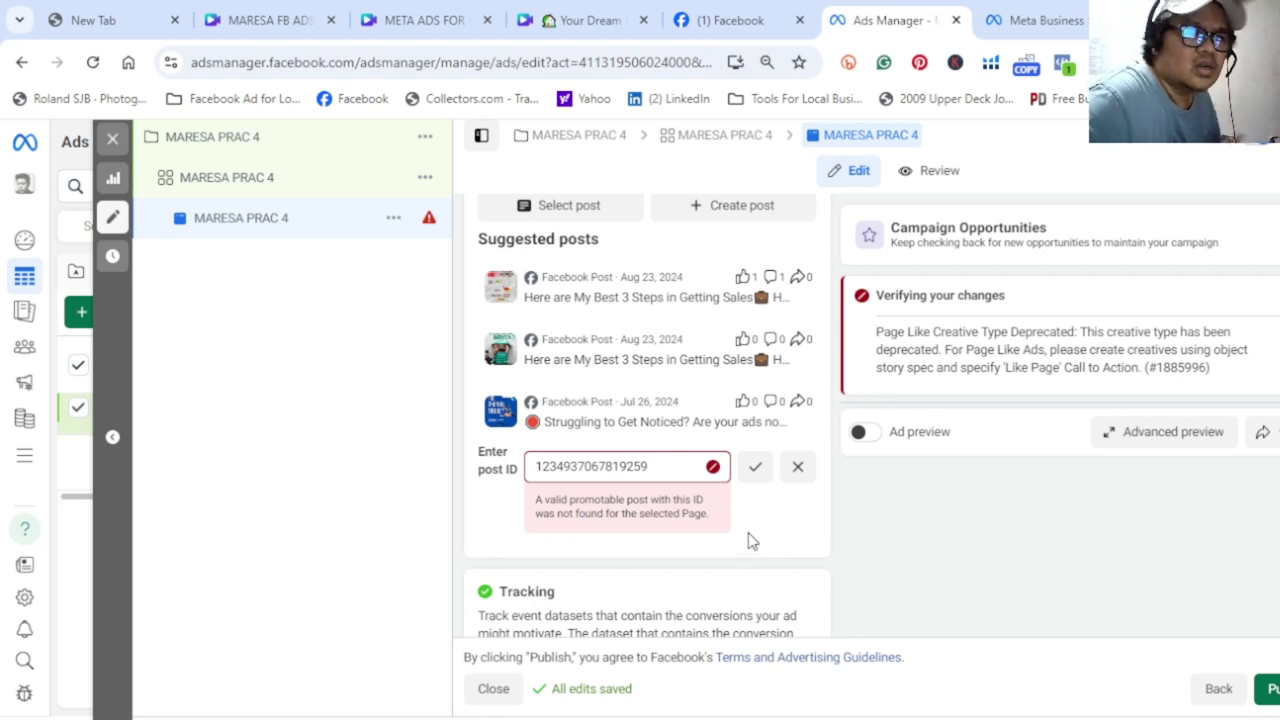
click(799, 472)
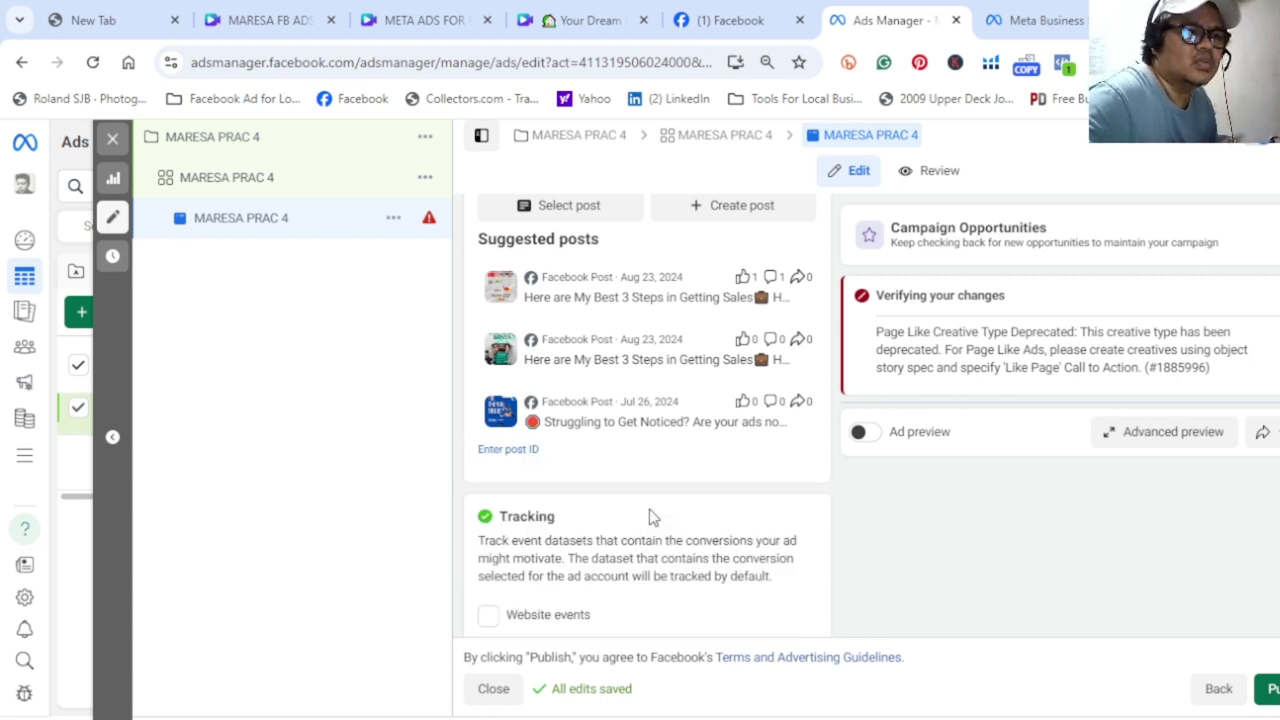
scroll(637, 482, up, 1)
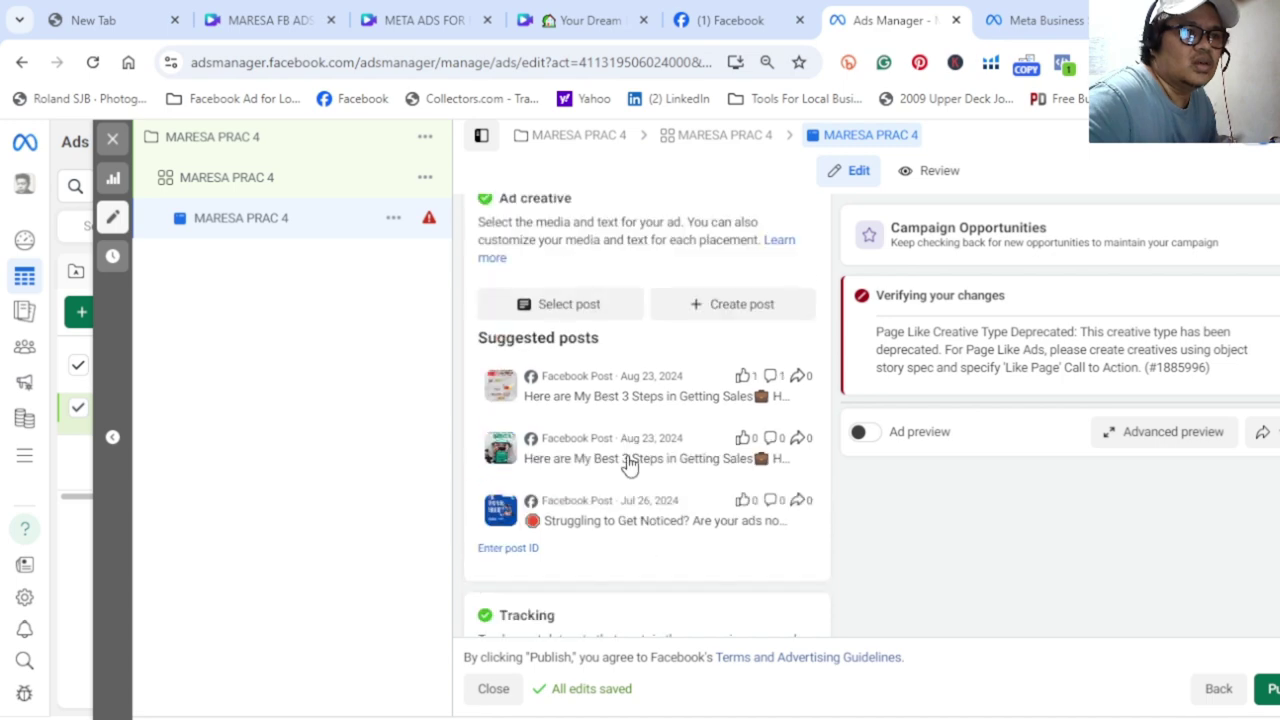
- Select the Your Dream Home Awaits! reel as the ad's existing post and update it with a Send message call to action
click(588, 306)
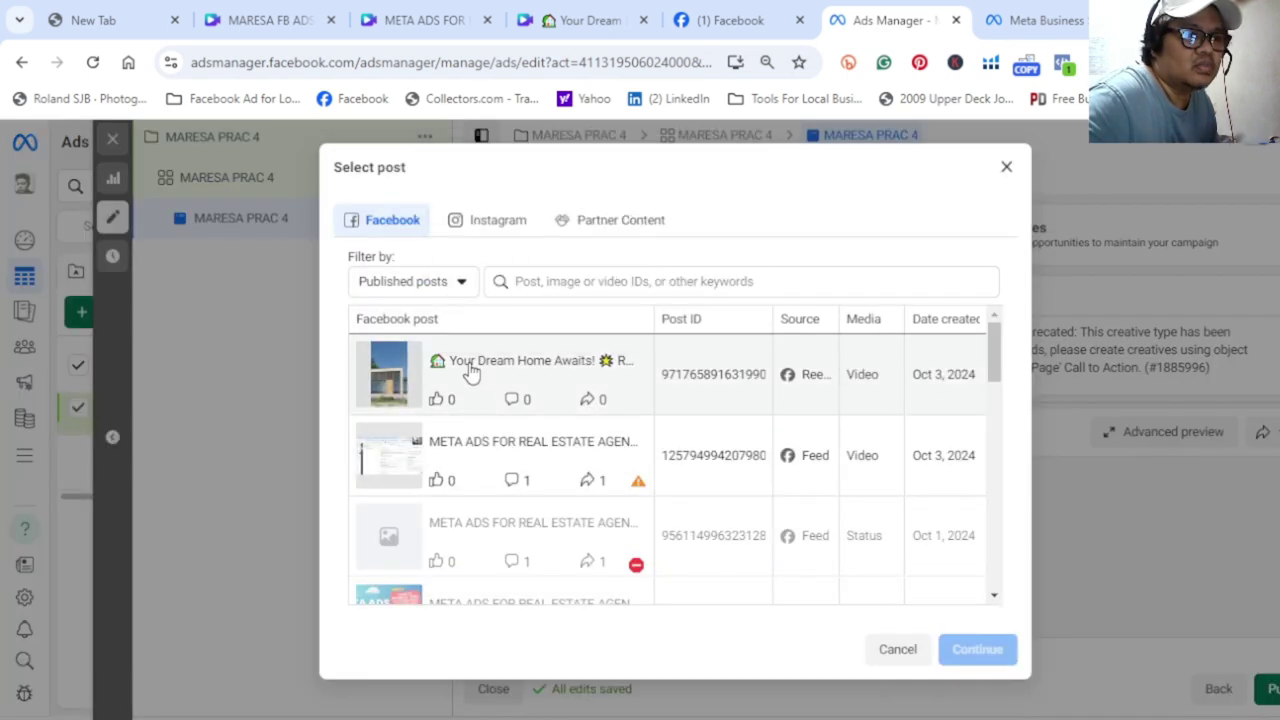
click(467, 371)
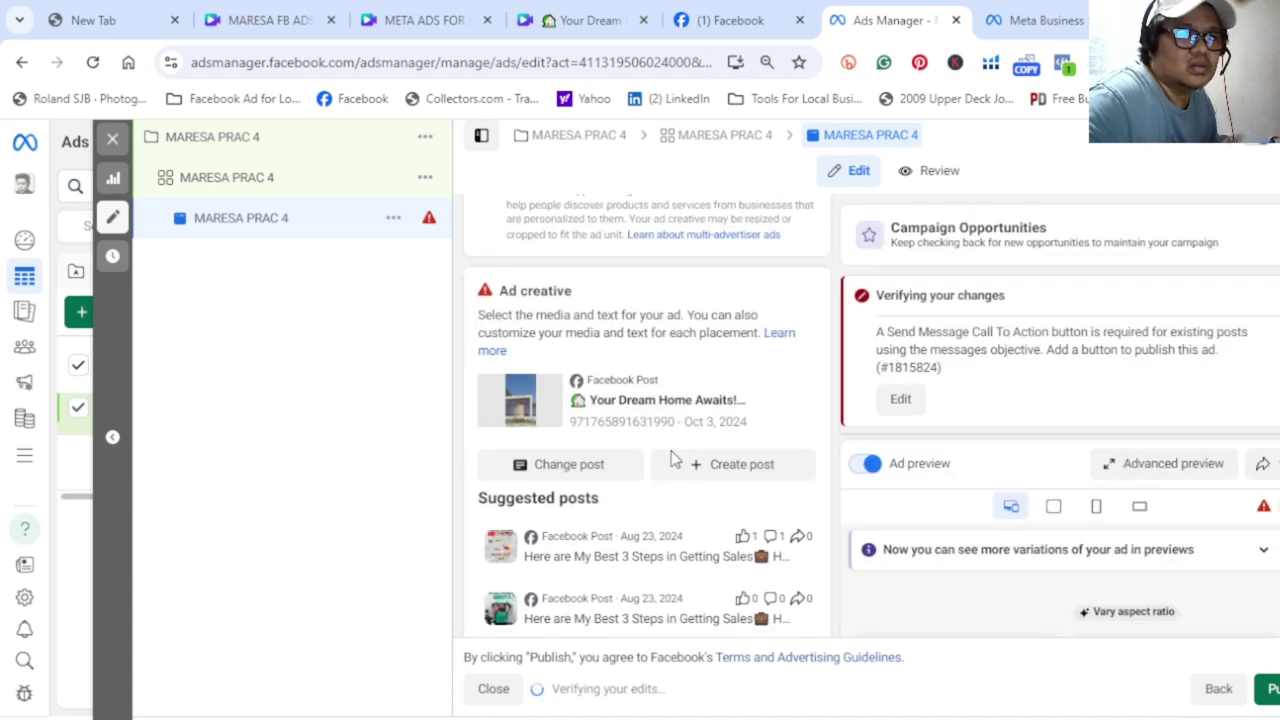
scroll(672, 458, down, 3)
scroll(672, 458, down, 2)
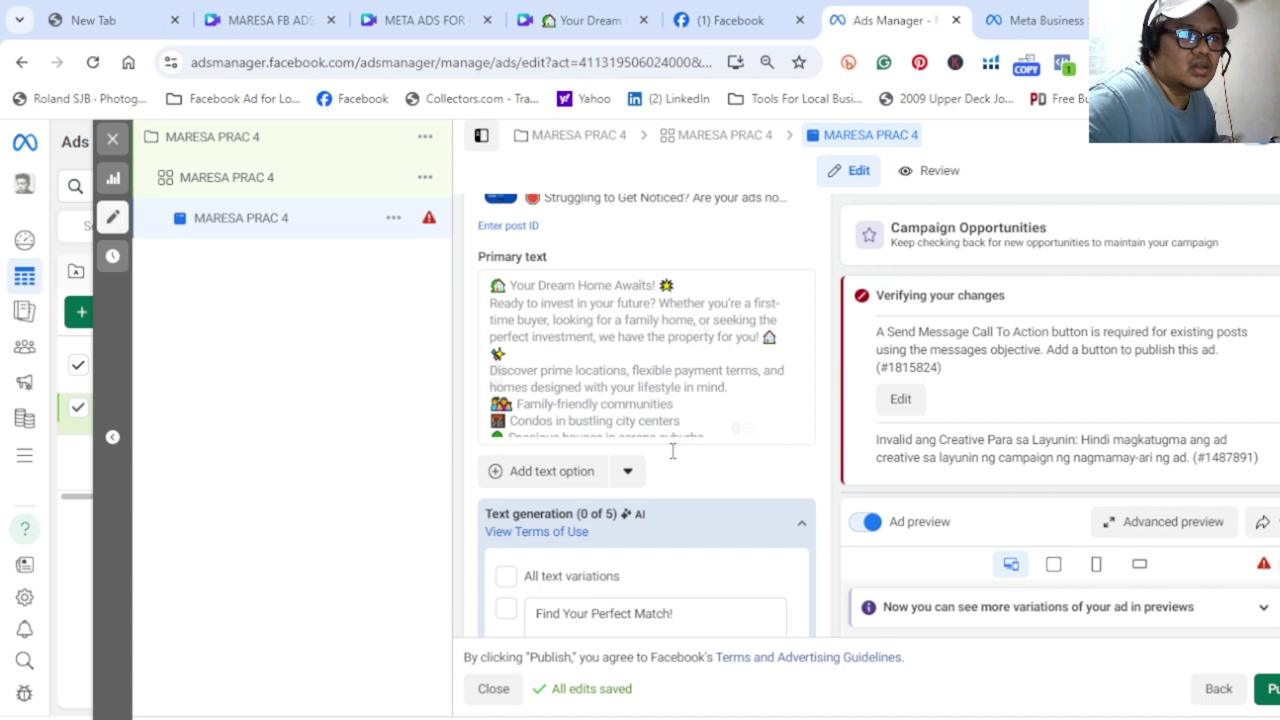
scroll(672, 451, down, 5)
click(757, 337)
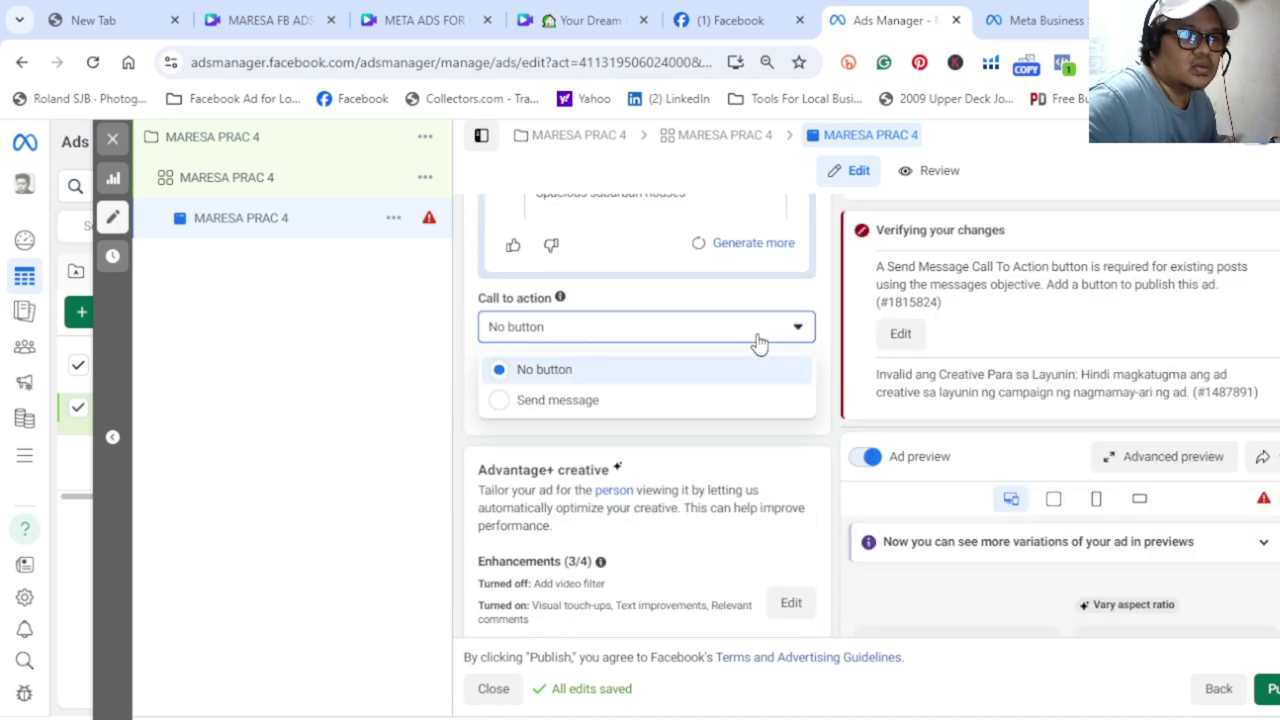
click(660, 400)
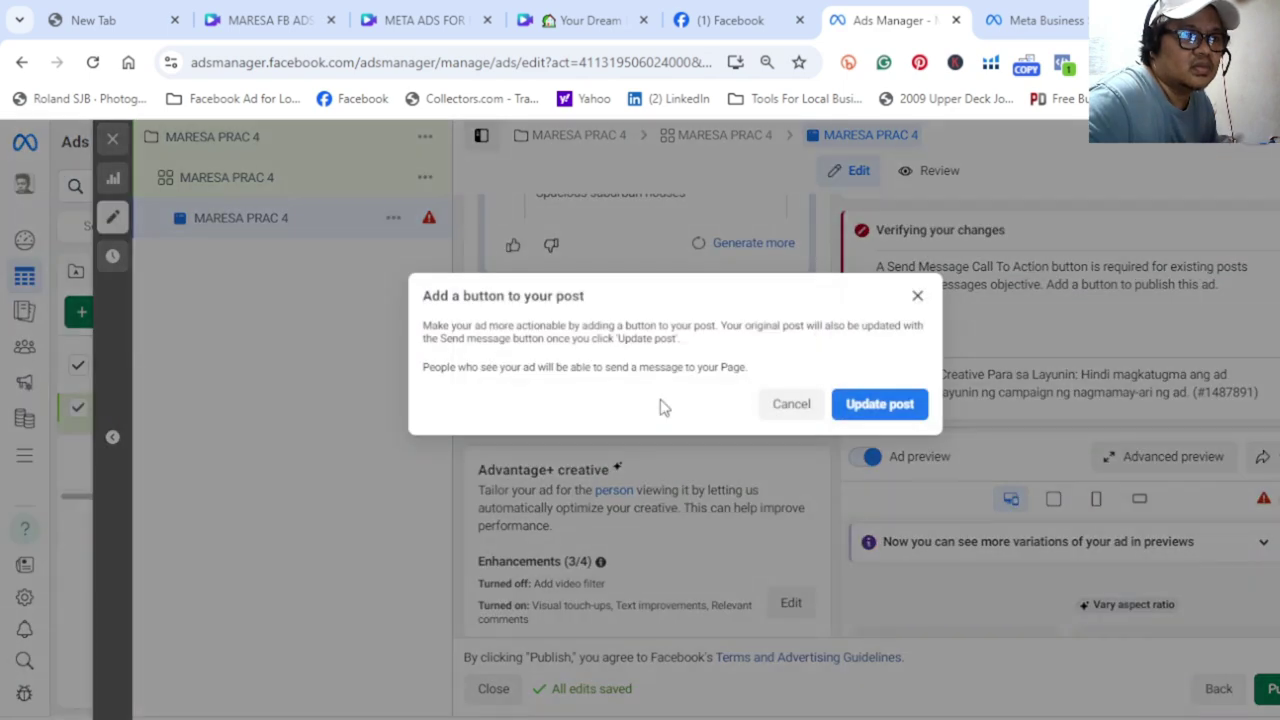
click(884, 410)
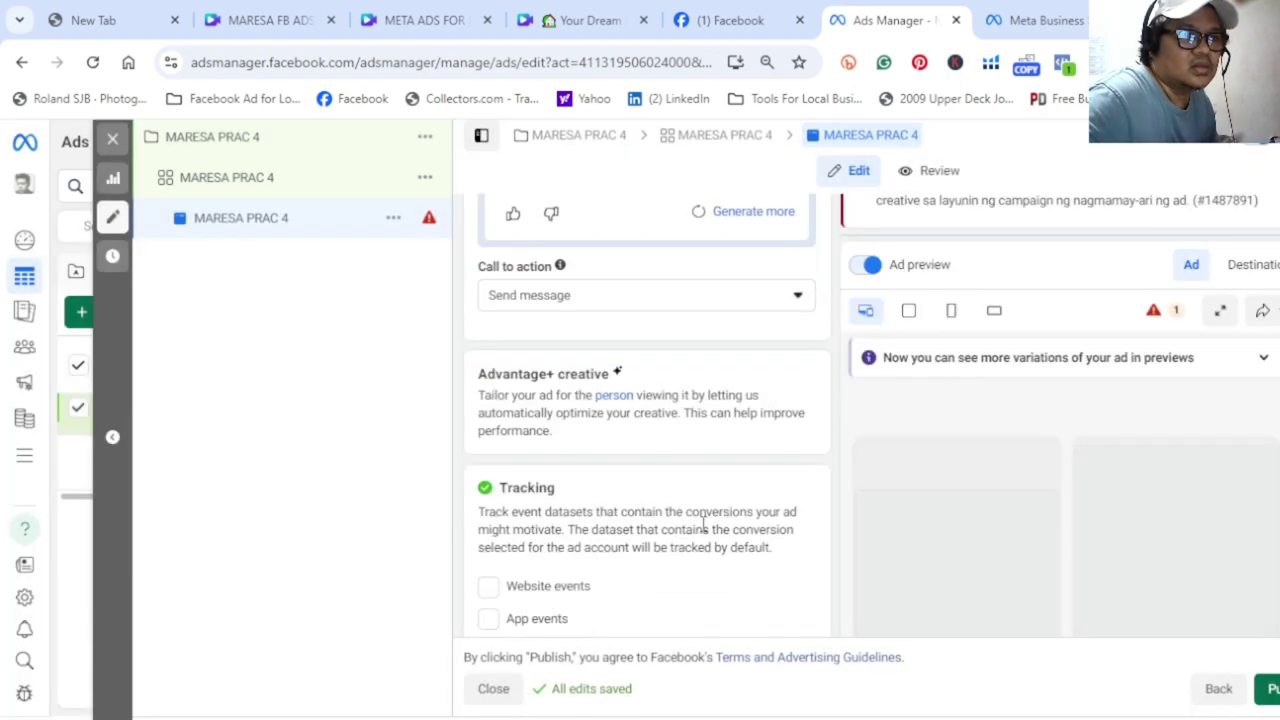
scroll(663, 303, up, 6)
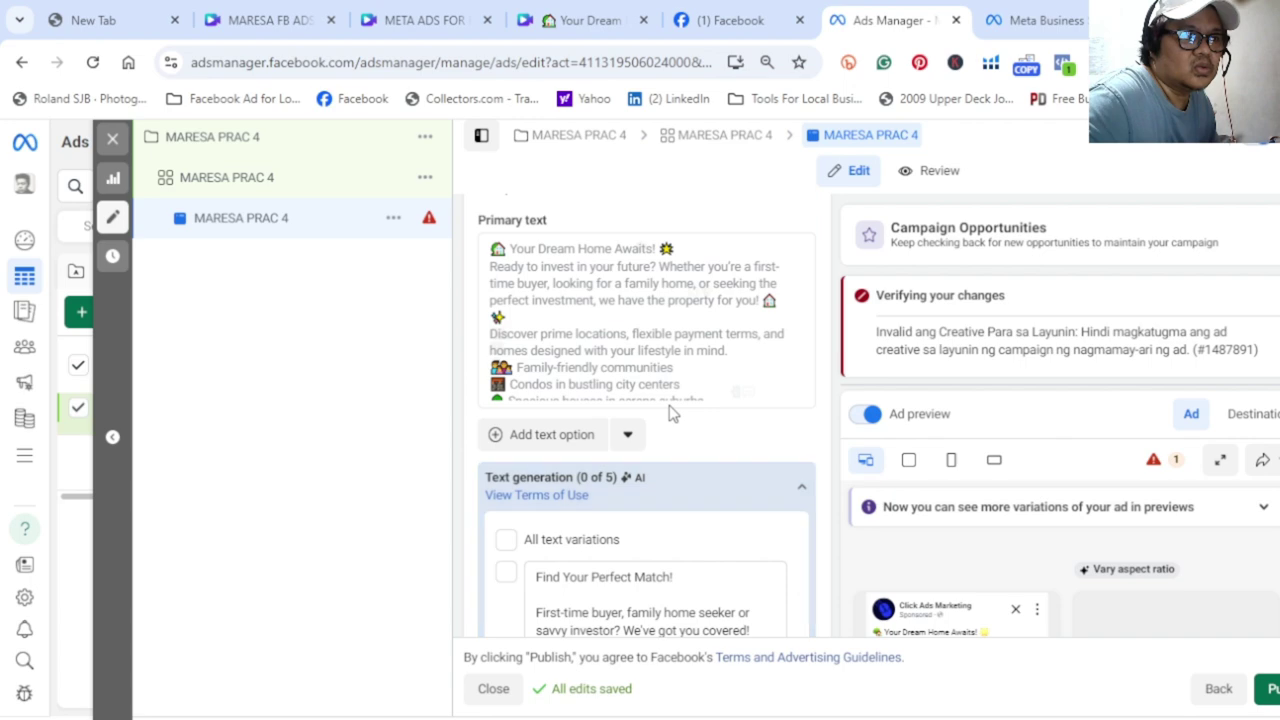
scroll(672, 413, up, 3)
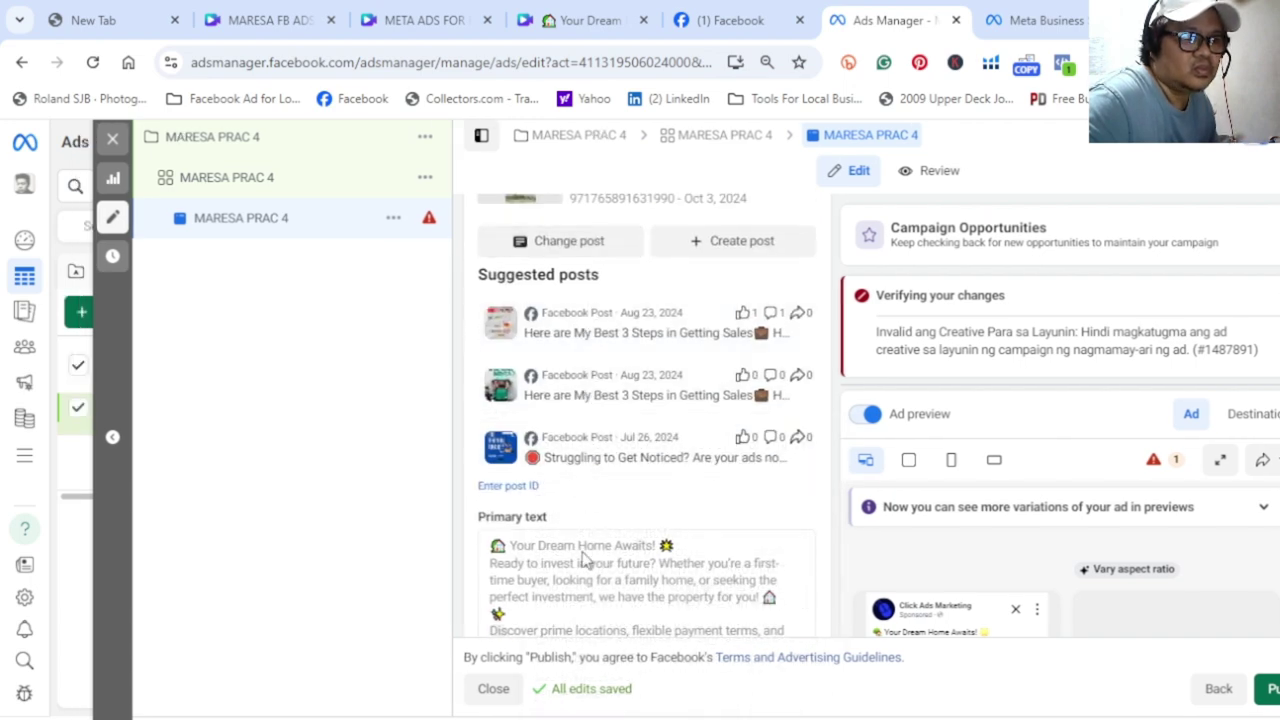
click(520, 486)
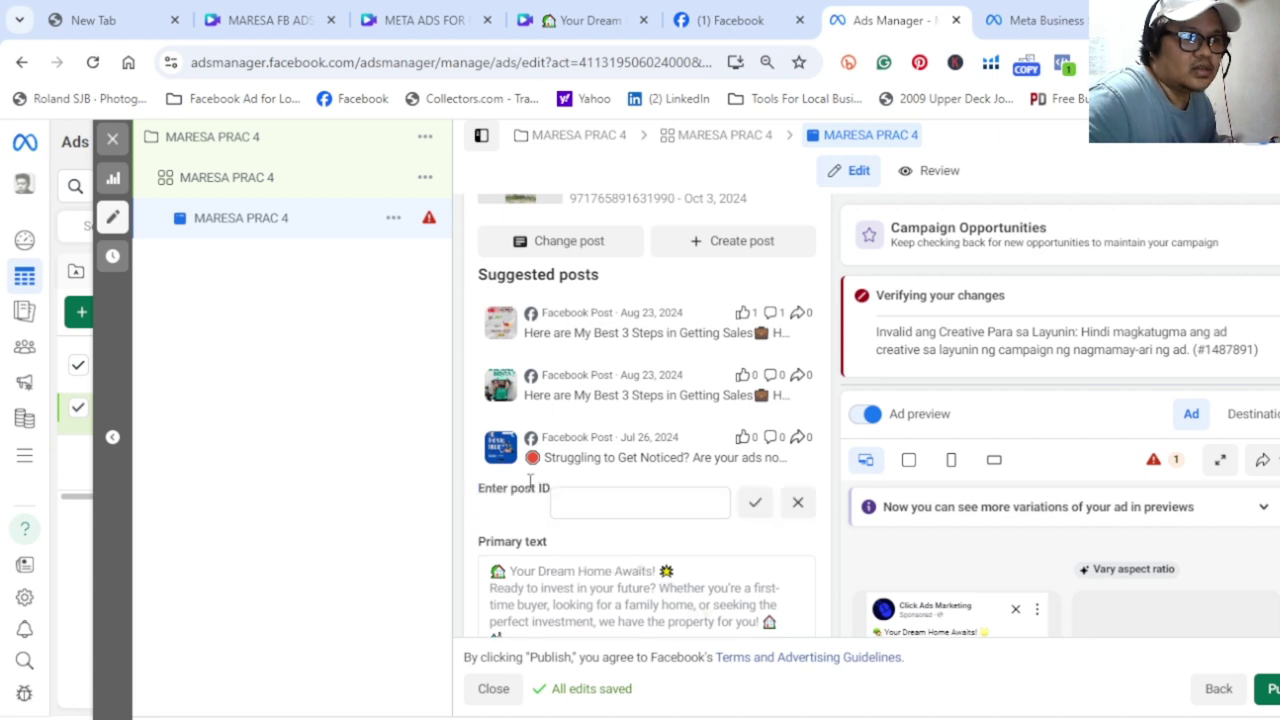
click(600, 498)
key(ctrl+v)
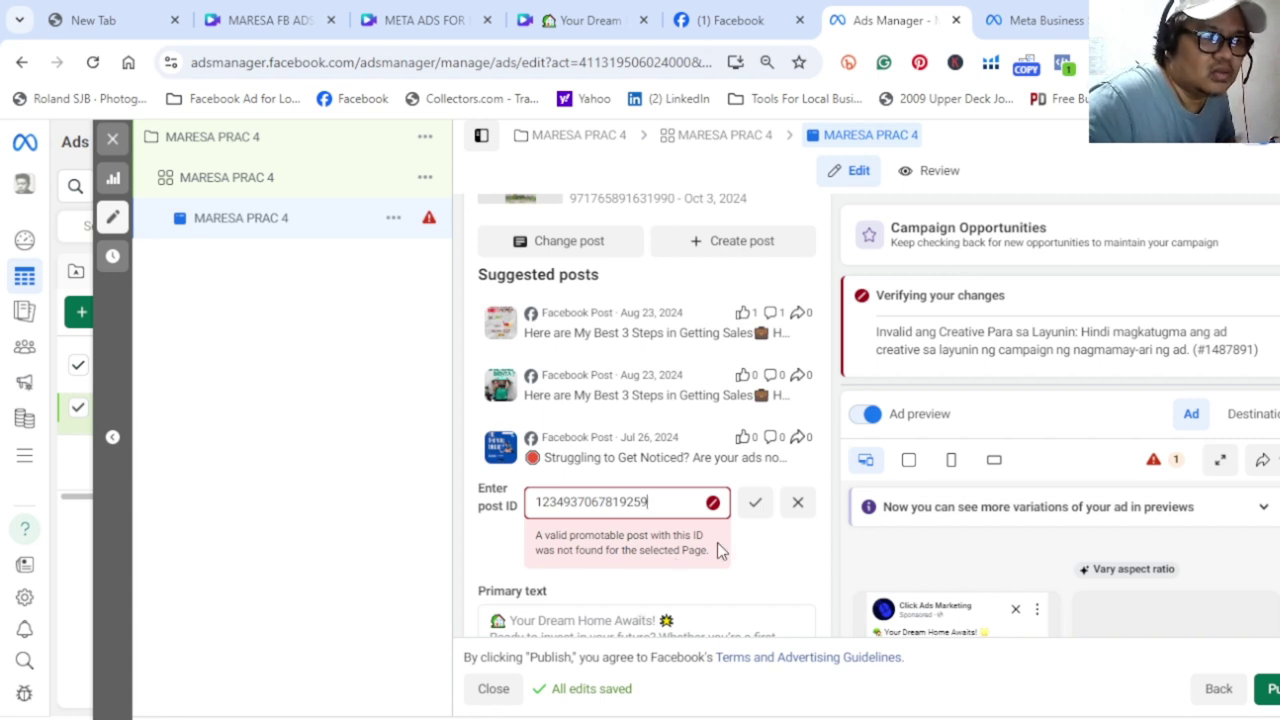
click(798, 505)
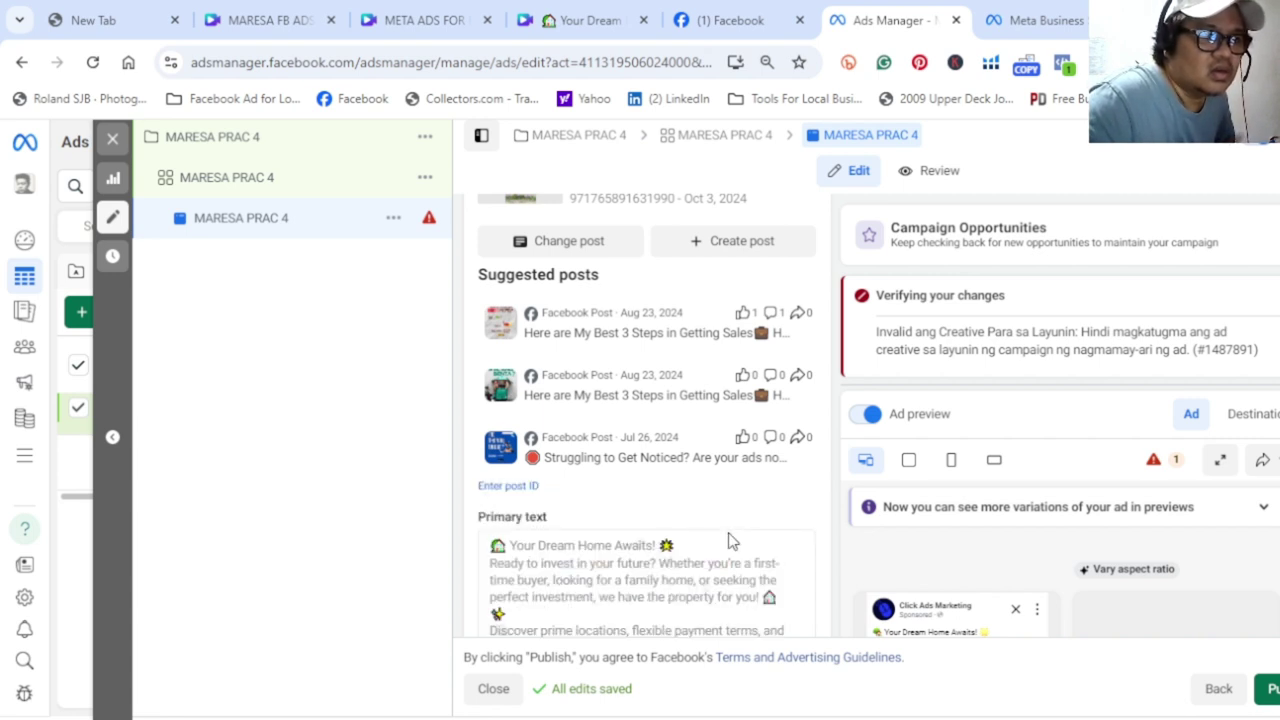
- Review the ad's generated text variations, selected creative, identity and available ad setup options
scroll(686, 523, down, 3)
scroll(680, 515, down, 10)
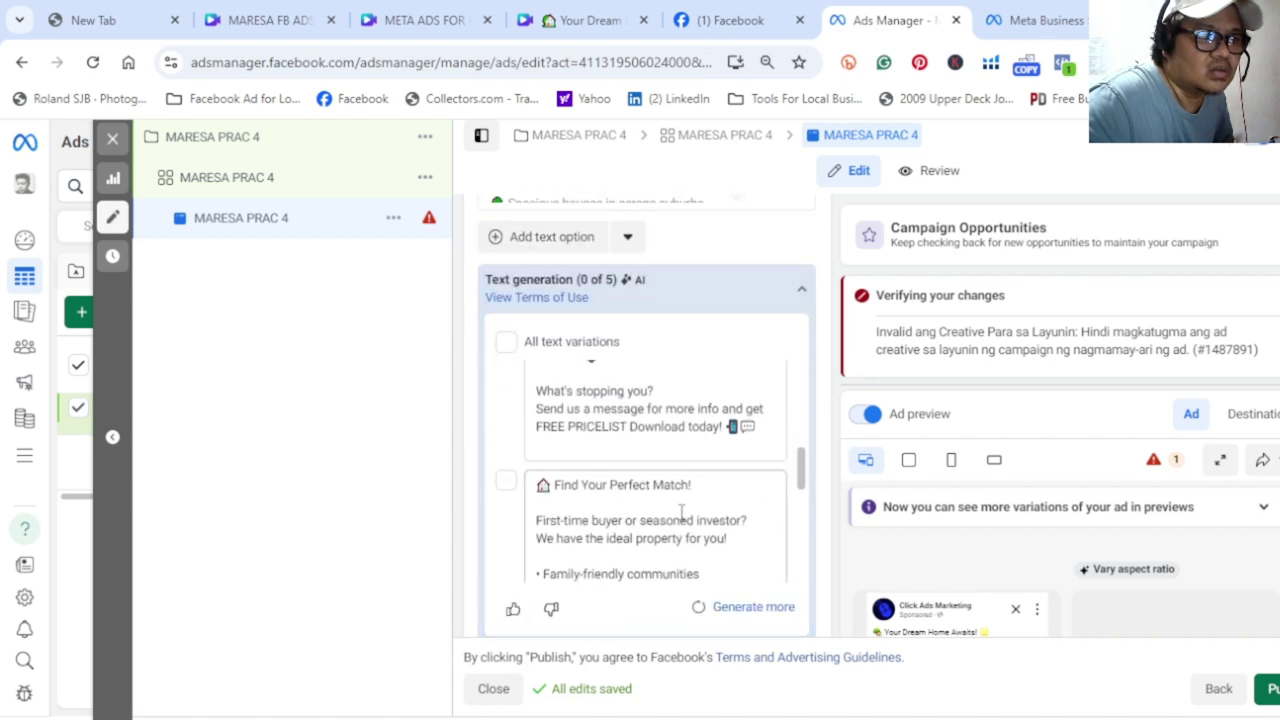
scroll(735, 367, up, 10)
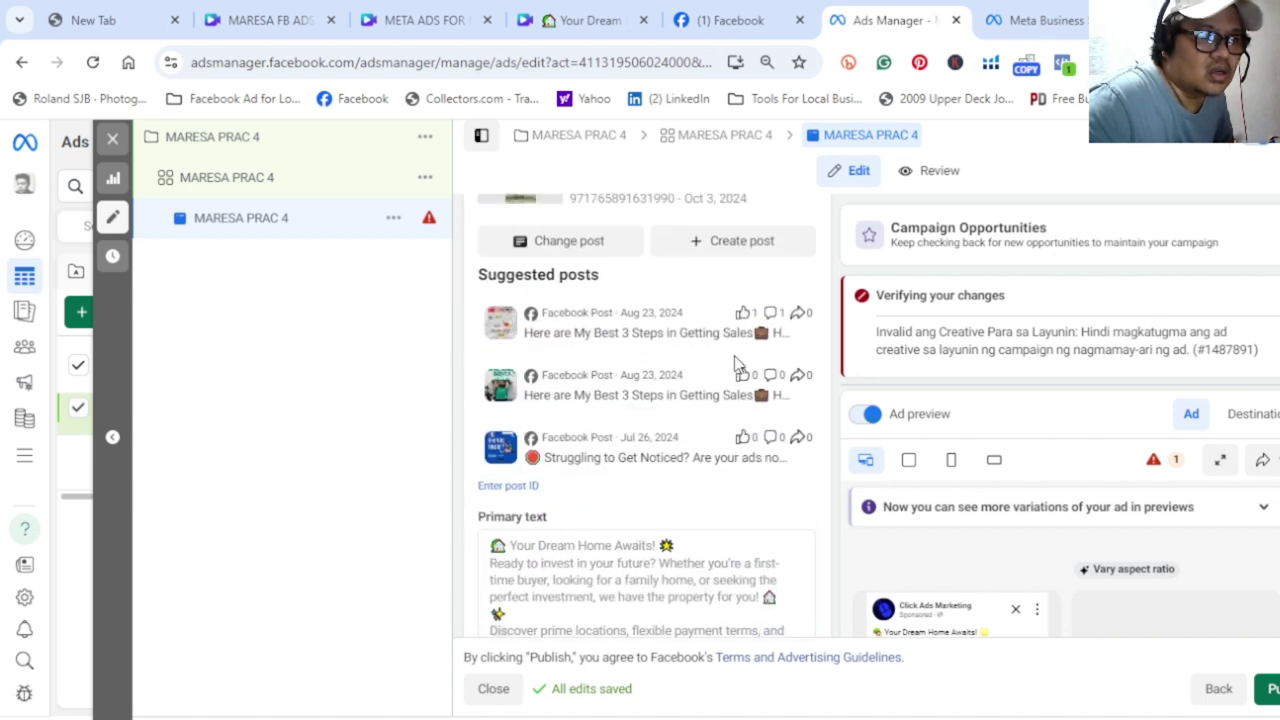
scroll(729, 390, down, 3)
scroll(725, 383, up, 1)
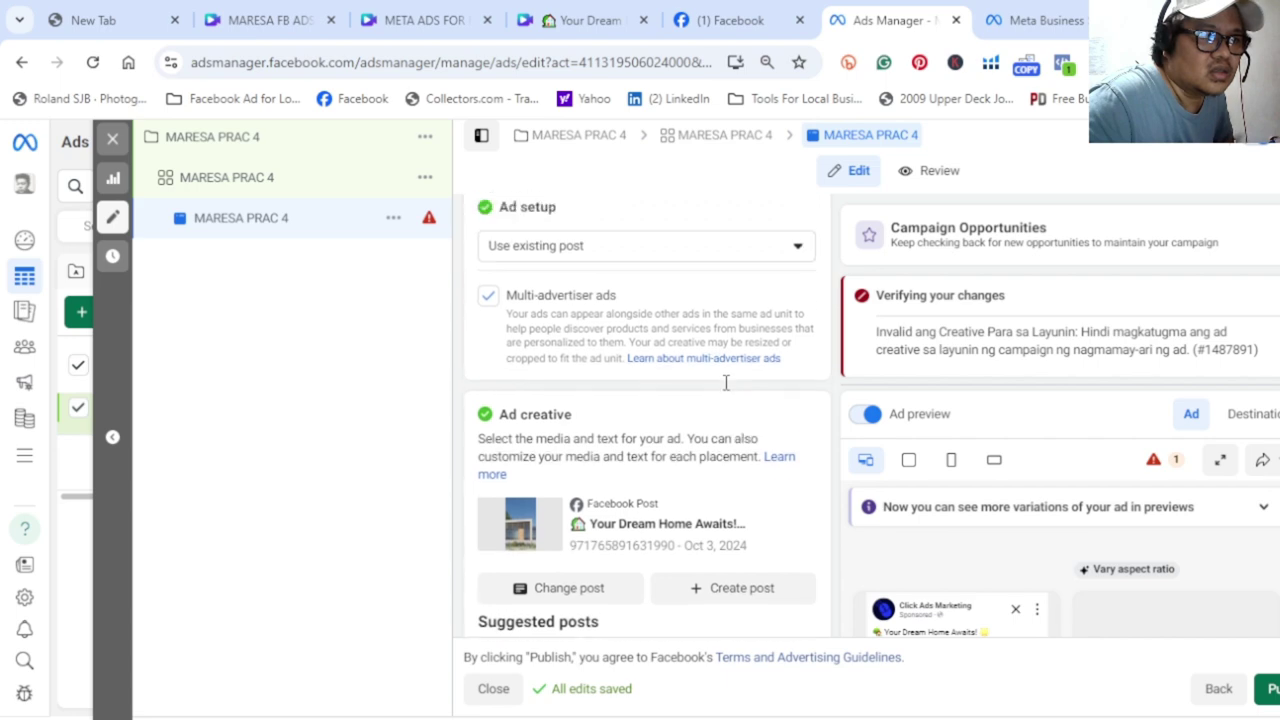
scroll(726, 380, down, 3)
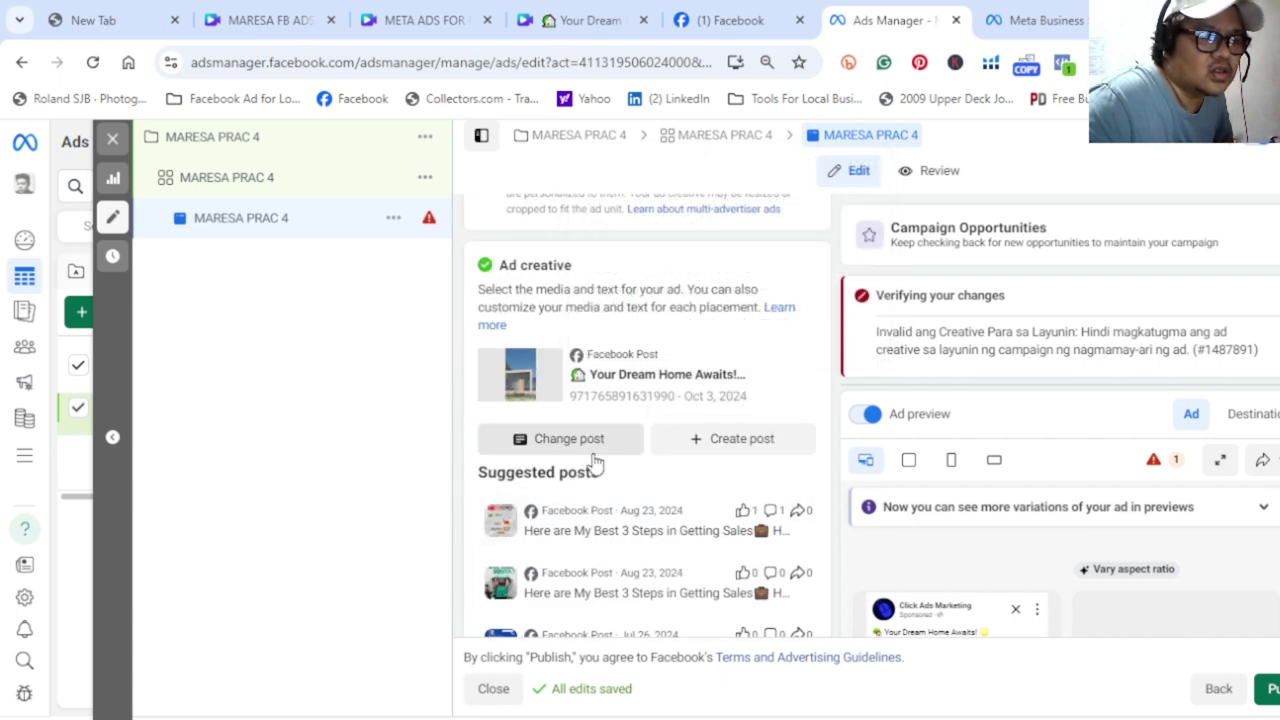
scroll(600, 445, up, 1)
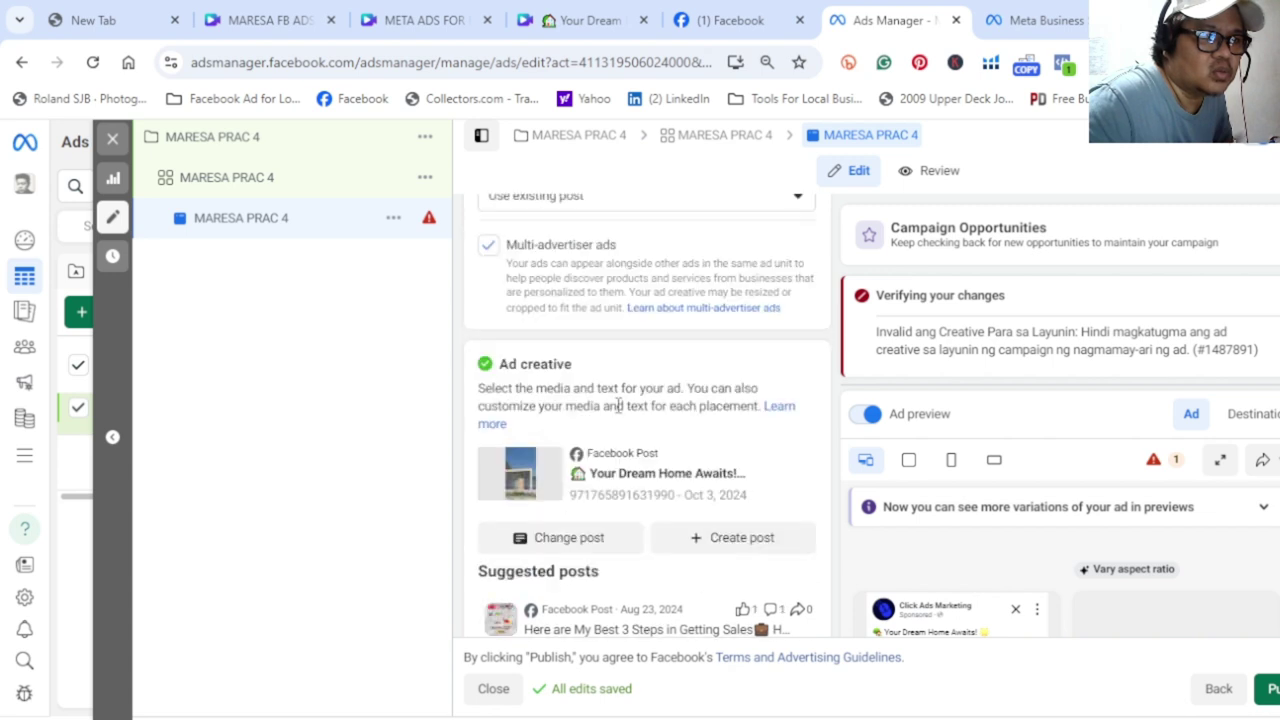
scroll(619, 405, up, 3)
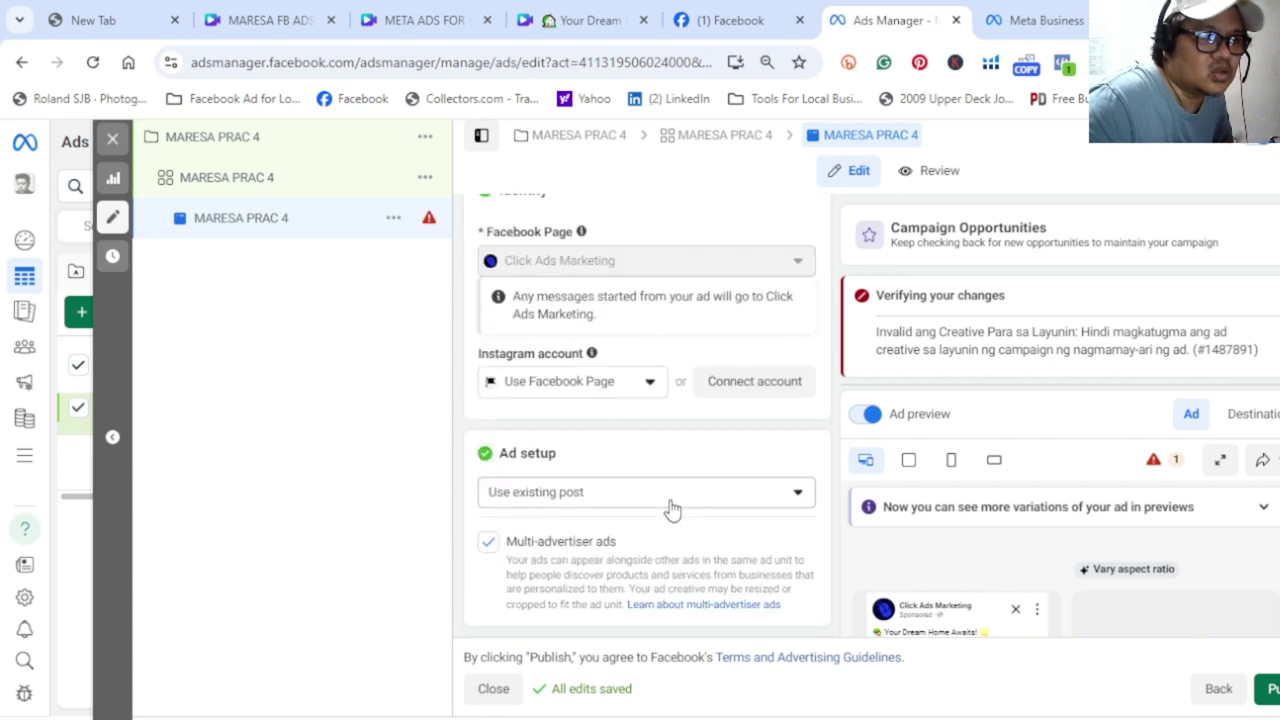
click(672, 506)
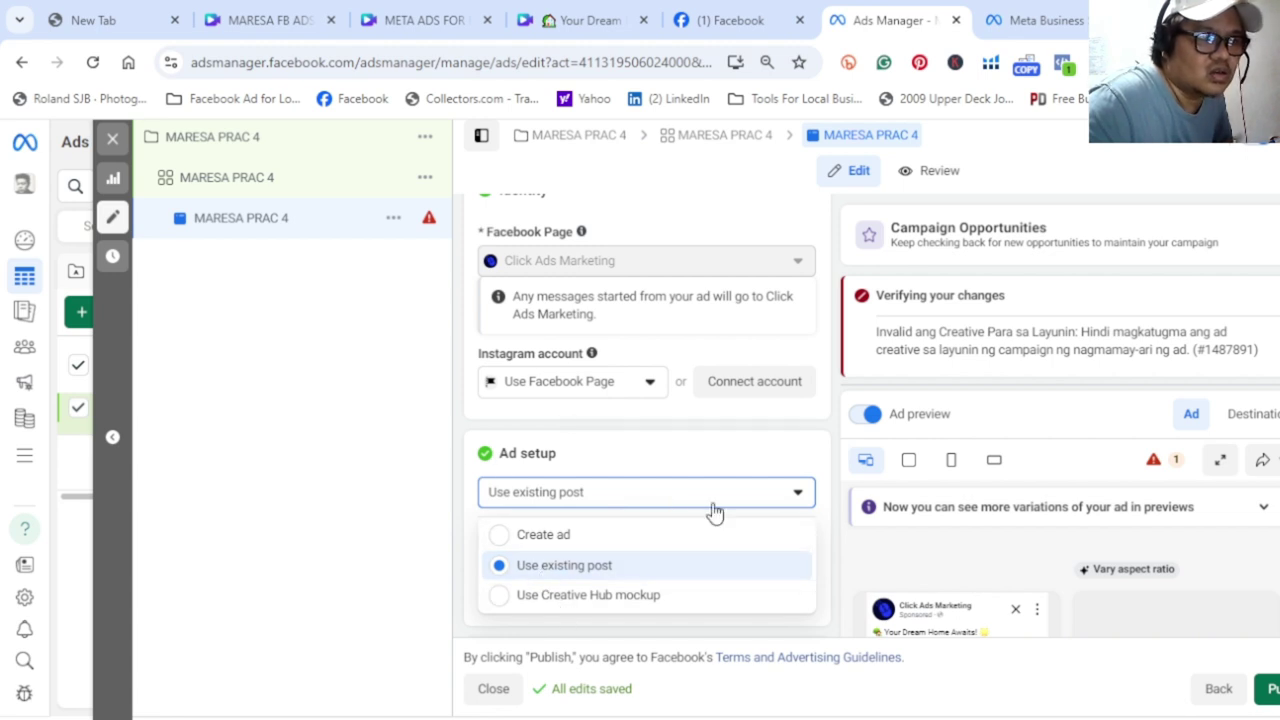
scroll(714, 514, down, 3)
click(825, 487)
- Switch the message template to the existing MSSG Q?S 9/13 and expand its full list of questions
scroll(825, 487, down, 10)
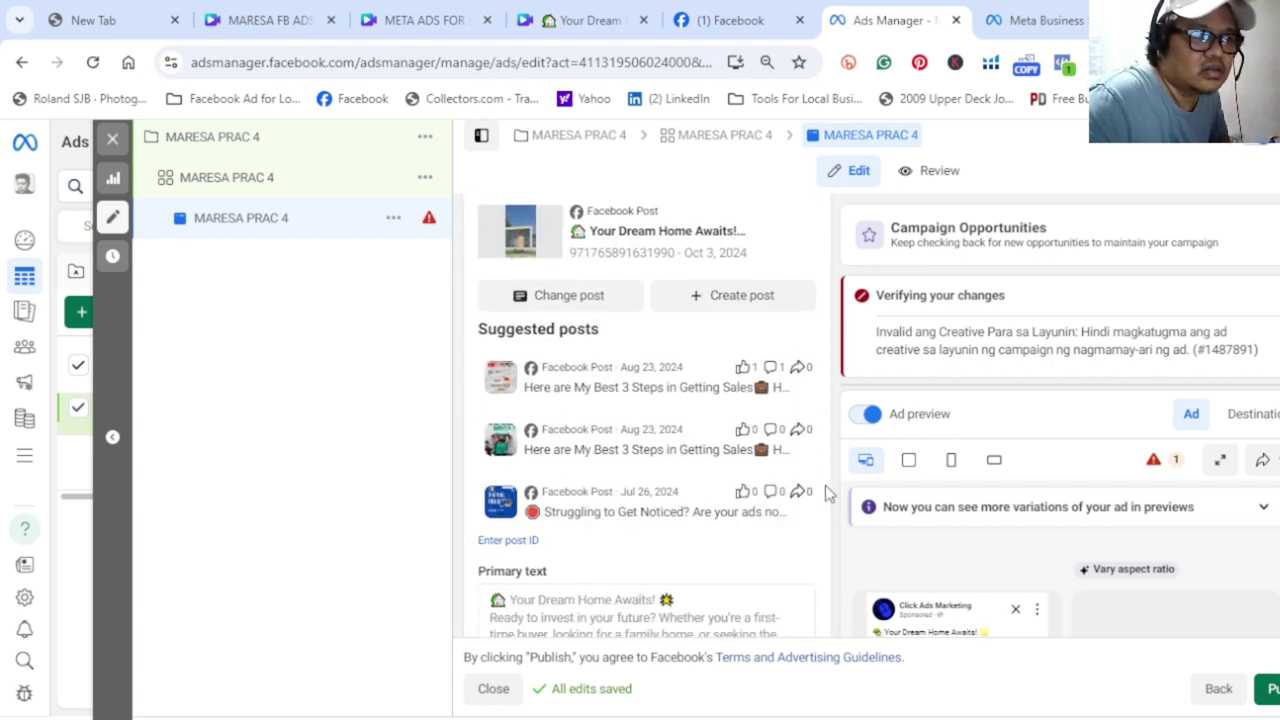
scroll(808, 498, down, 4)
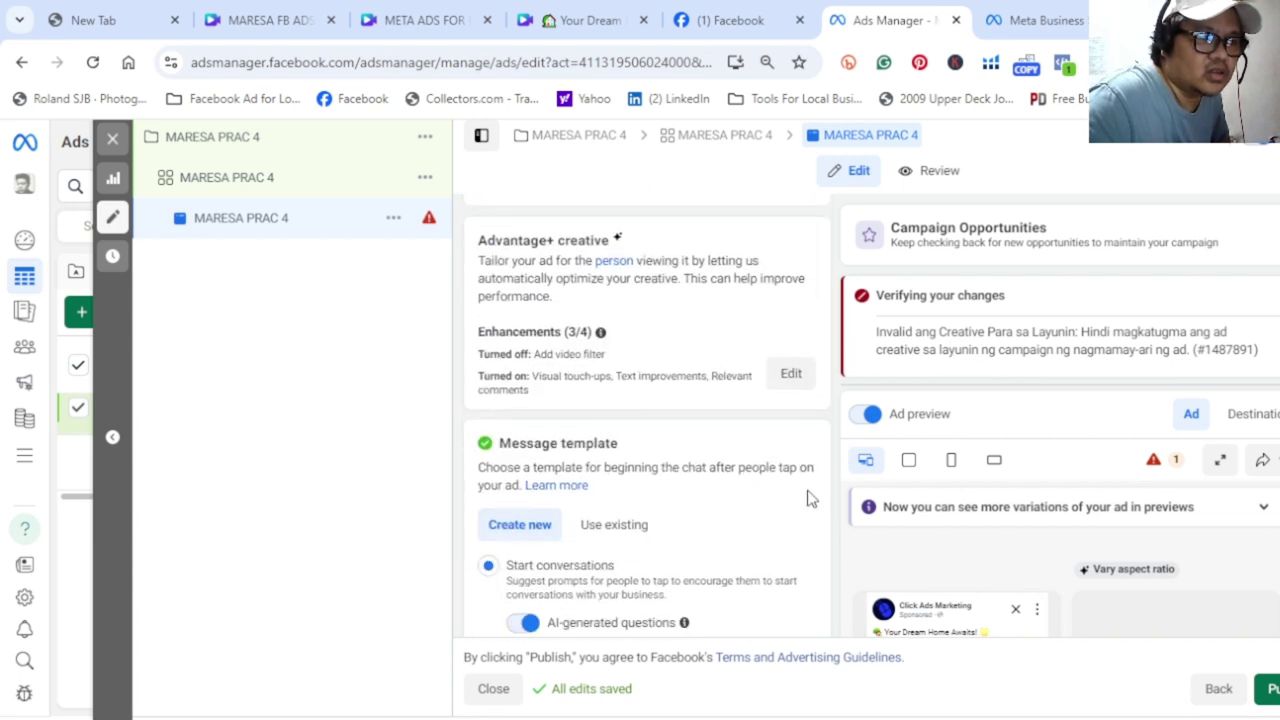
scroll(716, 572, down, 2)
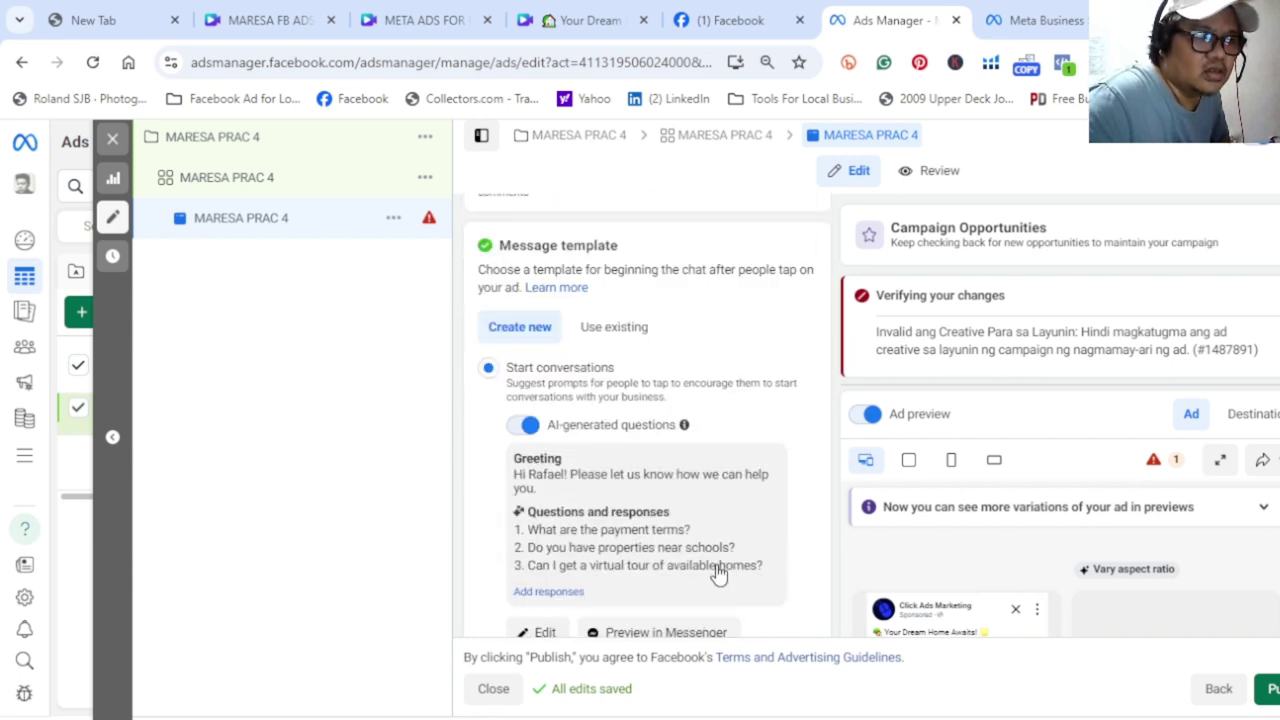
click(634, 330)
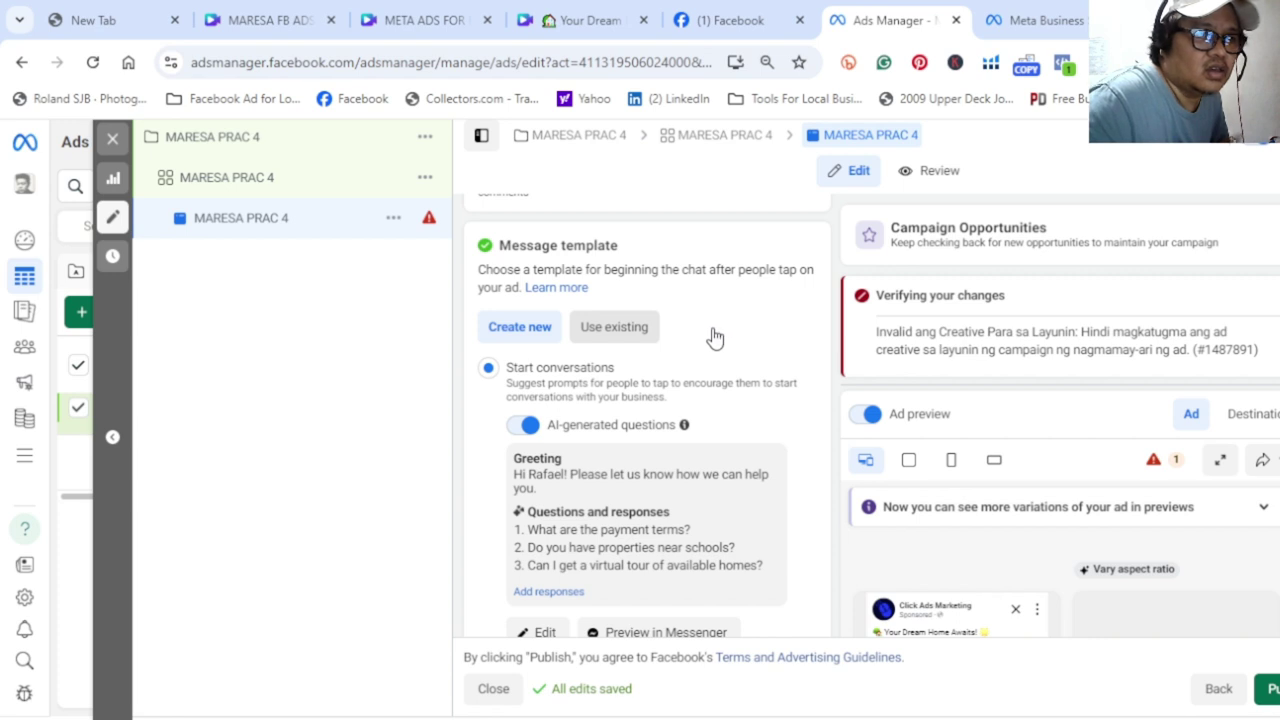
click(637, 336)
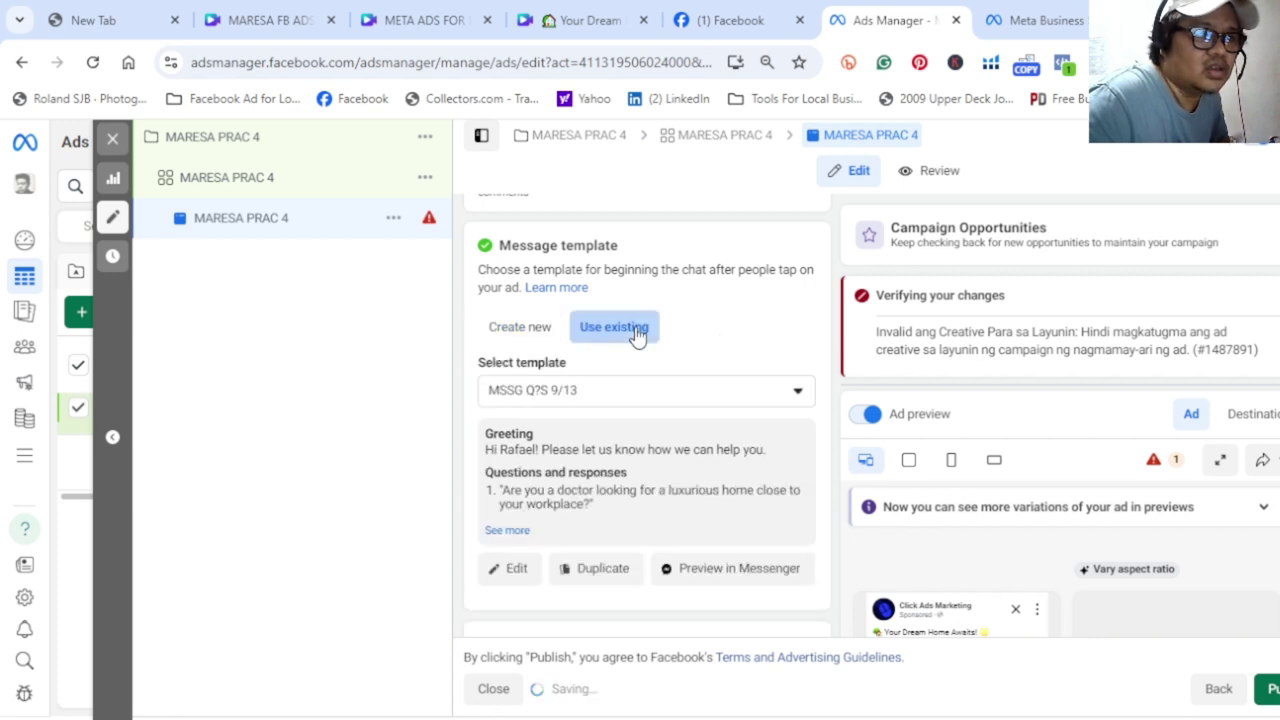
click(510, 531)
scroll(571, 500, down, 2)
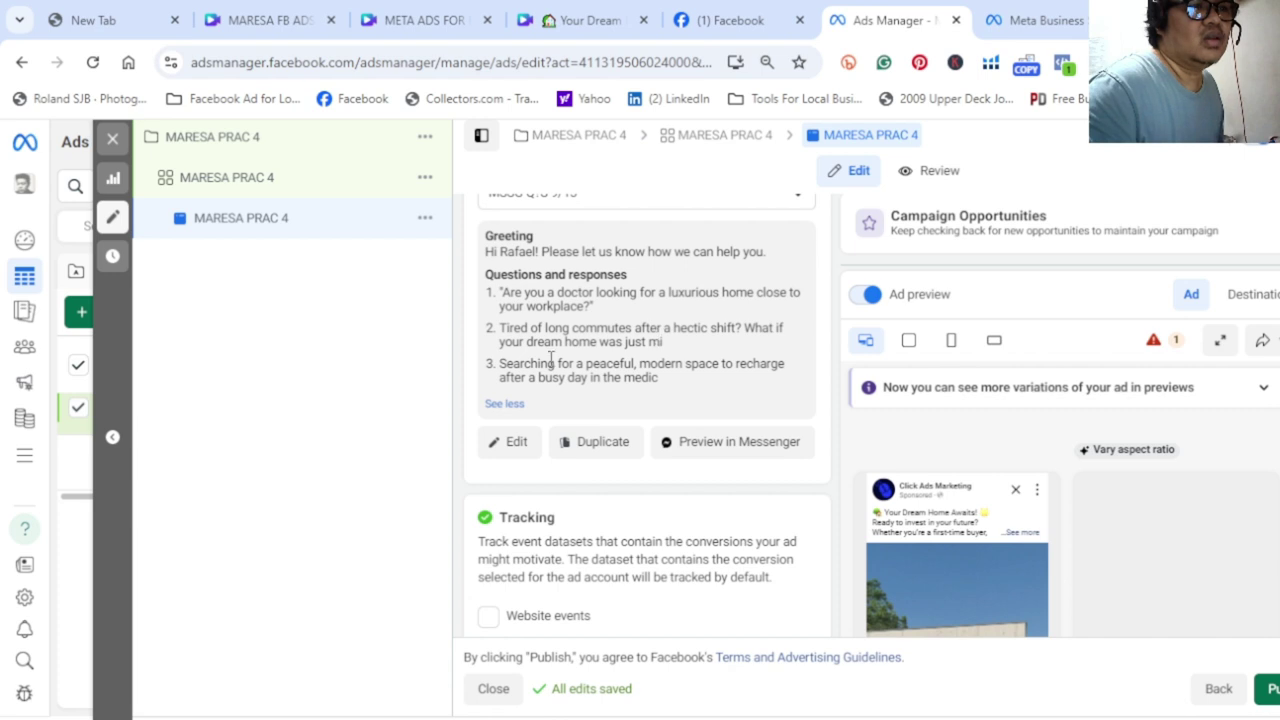
- Check the tracking section, and examine the ad in the advanced preview across the Facebook and Instagram placements
scroll(550, 360, down, 1)
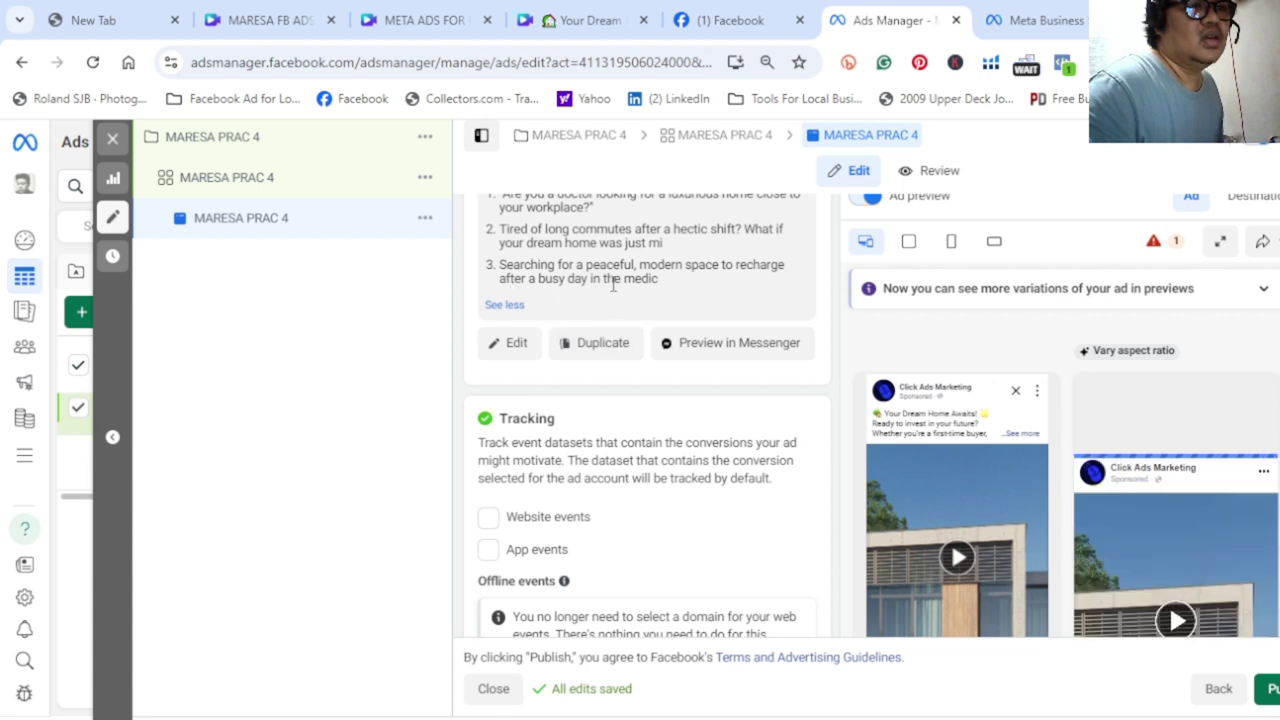
scroll(600, 430, down, 2)
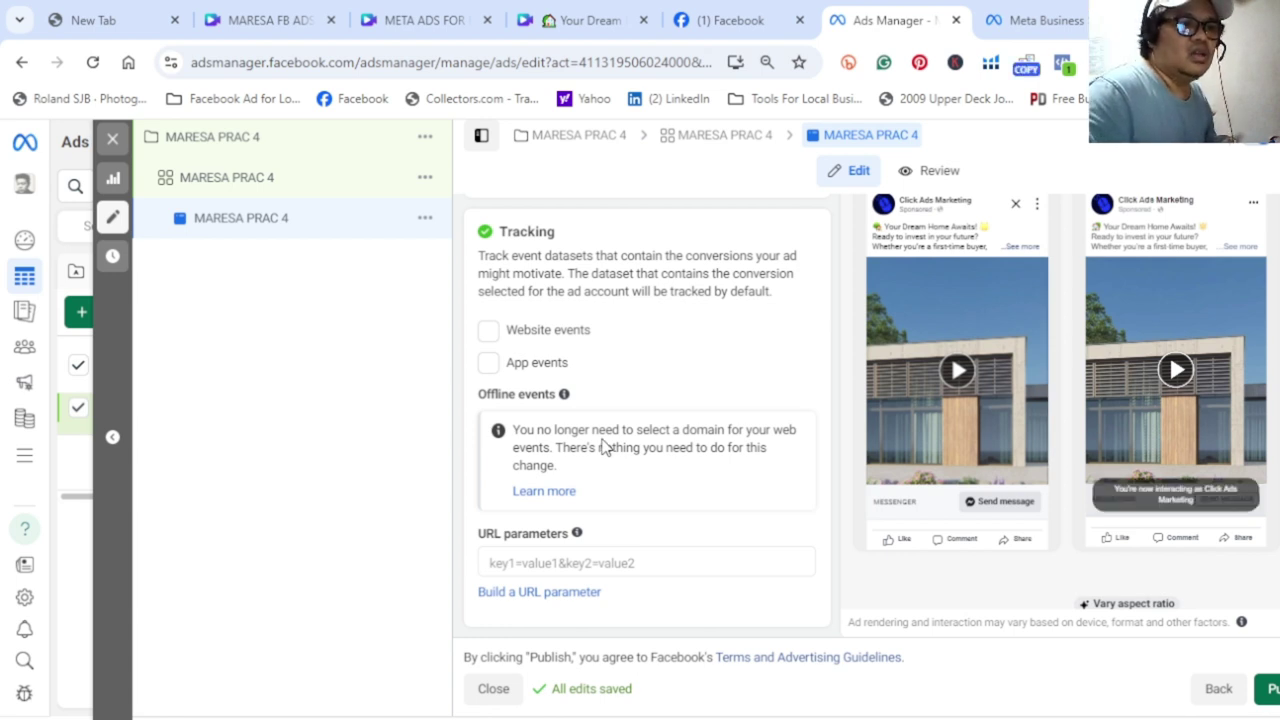
scroll(603, 447, up, 1)
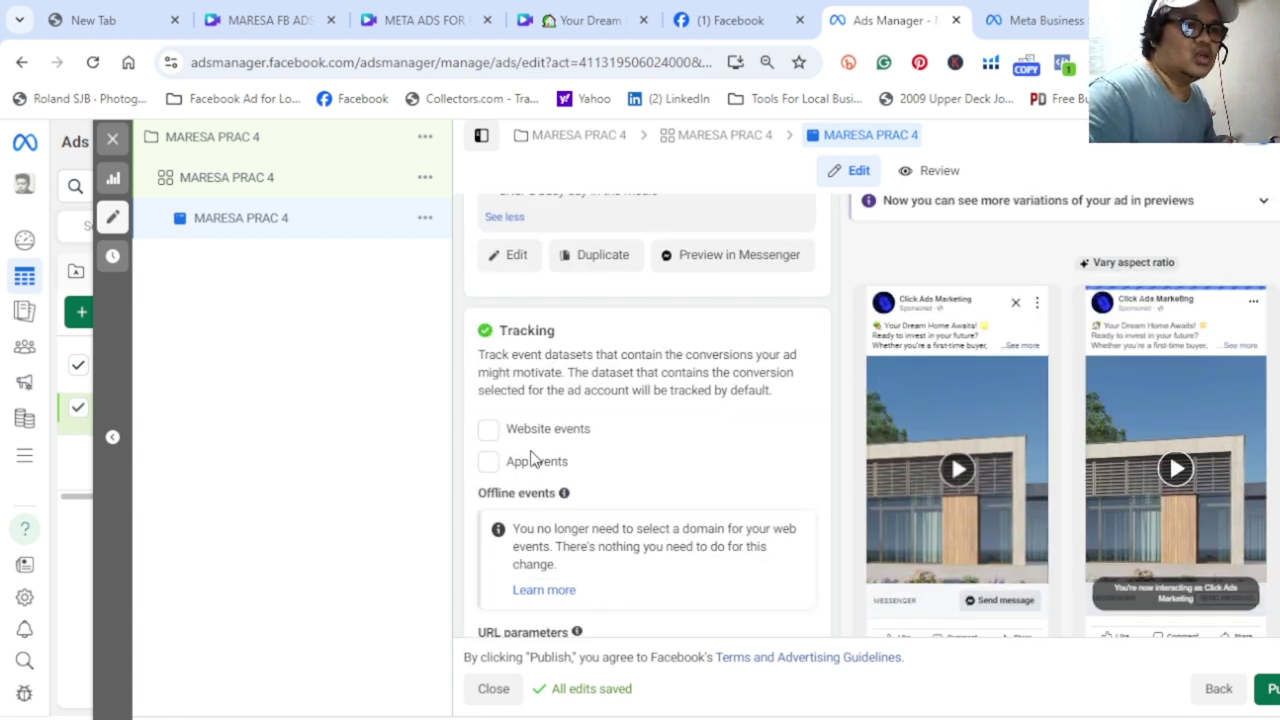
scroll(531, 514, down, 1)
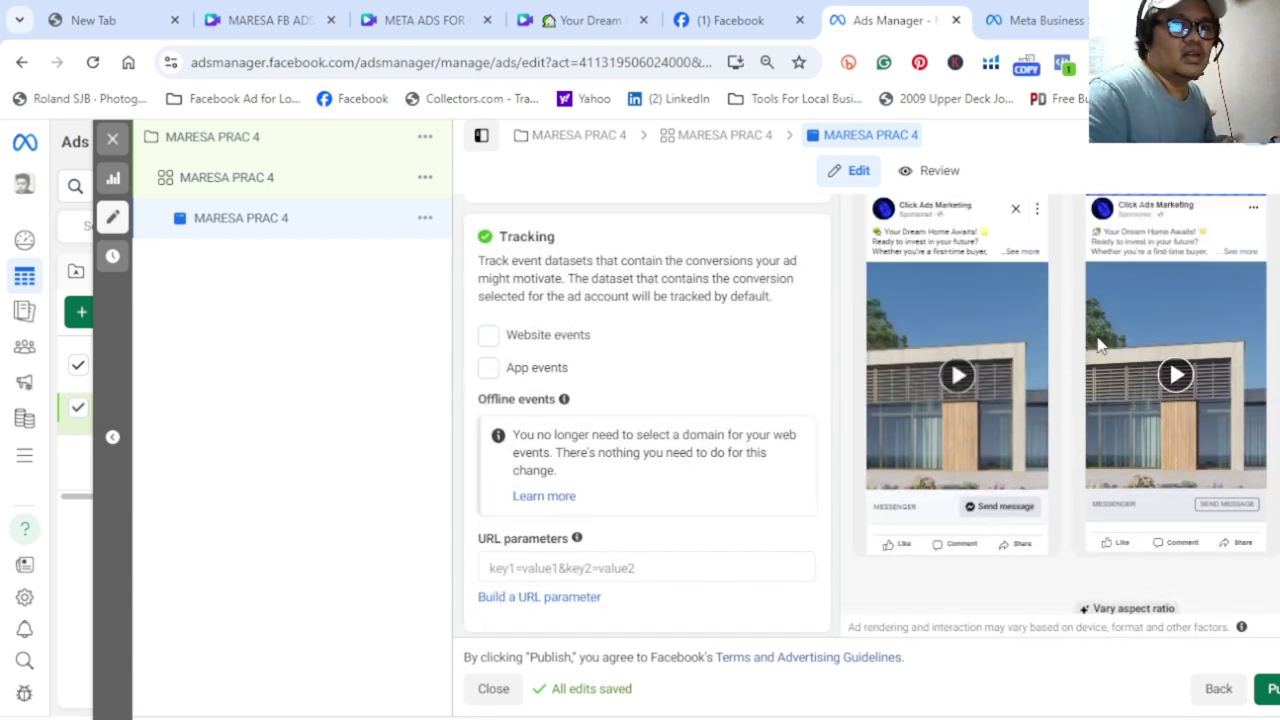
scroll(1100, 345, up, 3)
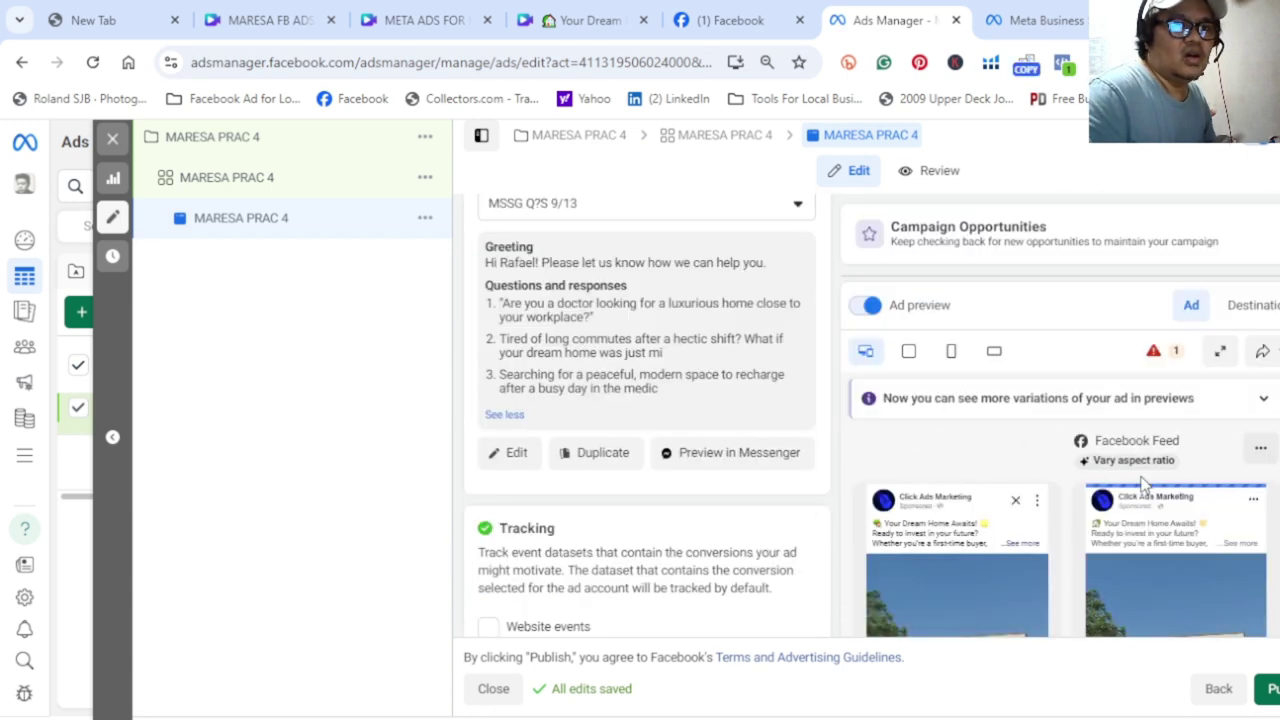
click(1218, 352)
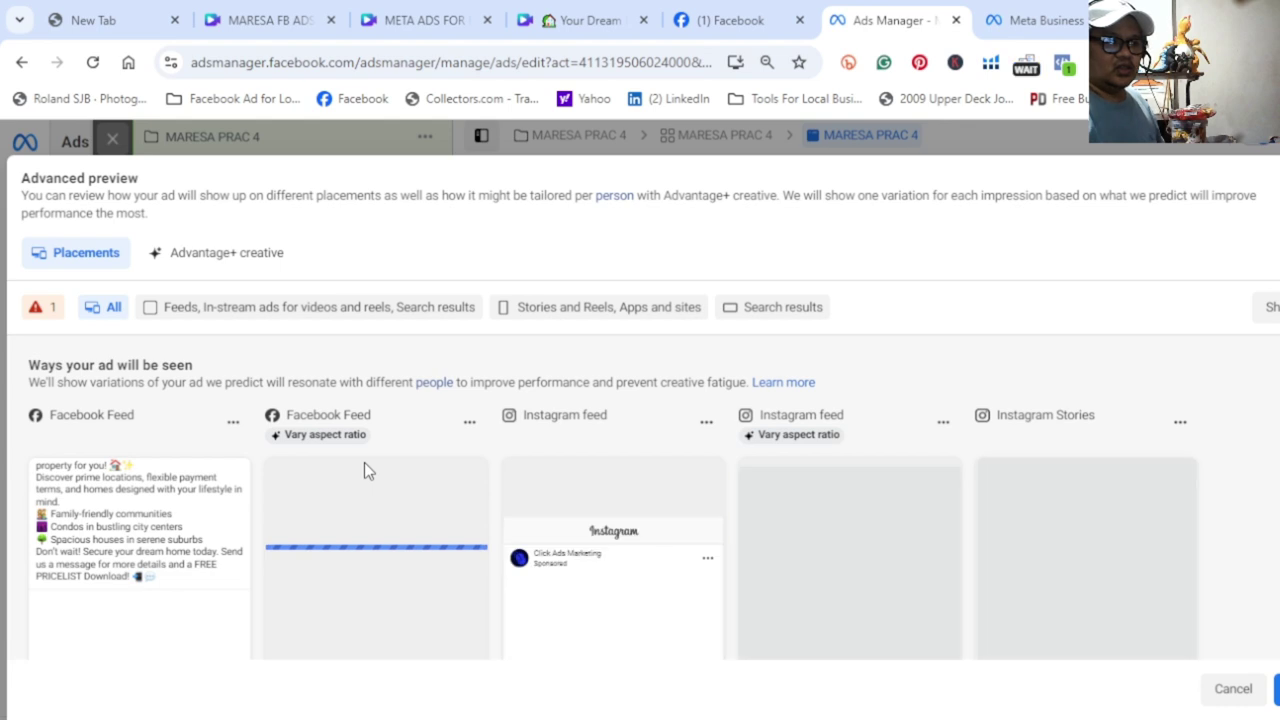
scroll(364, 471, down, 5)
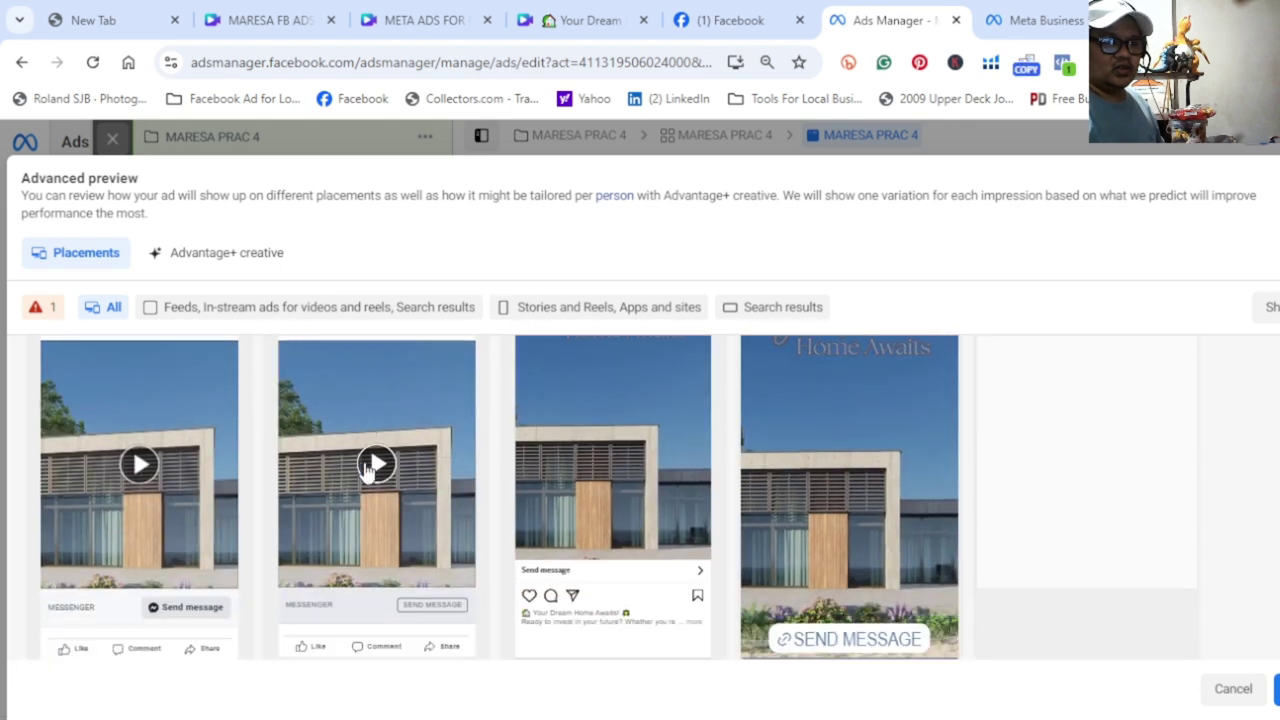
scroll(326, 530, down, 3)
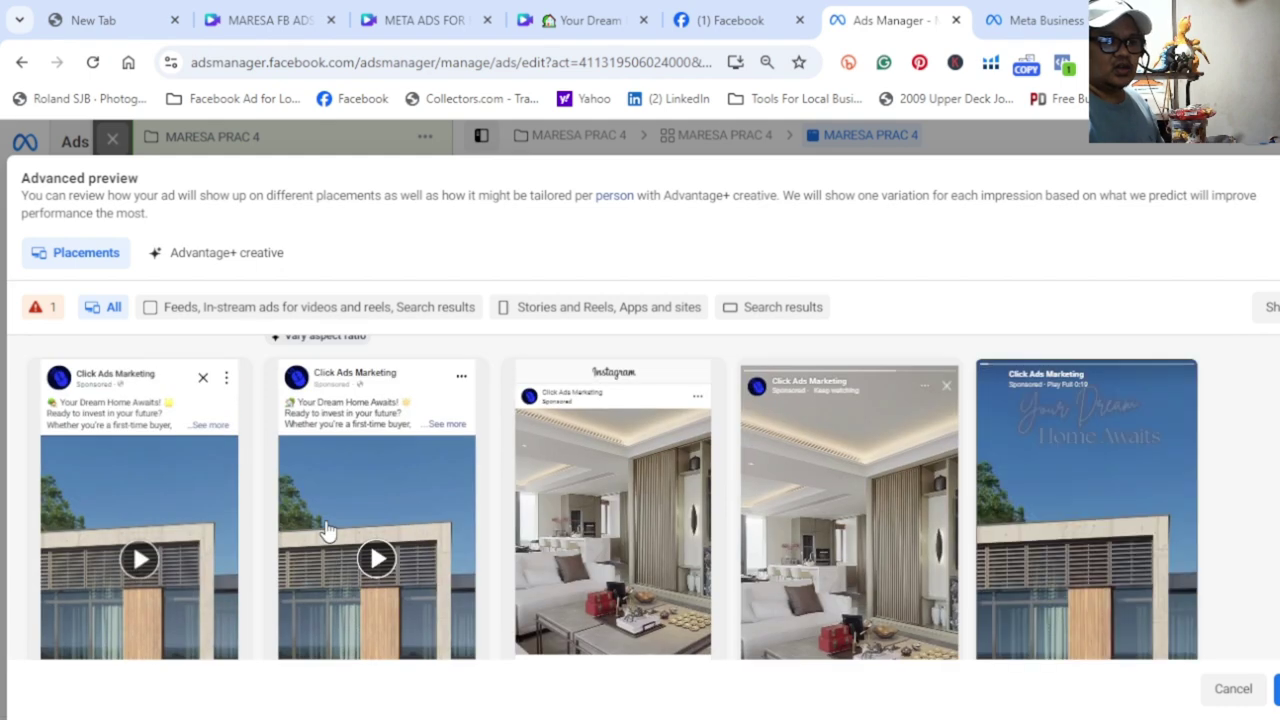
scroll(328, 530, down, 1)
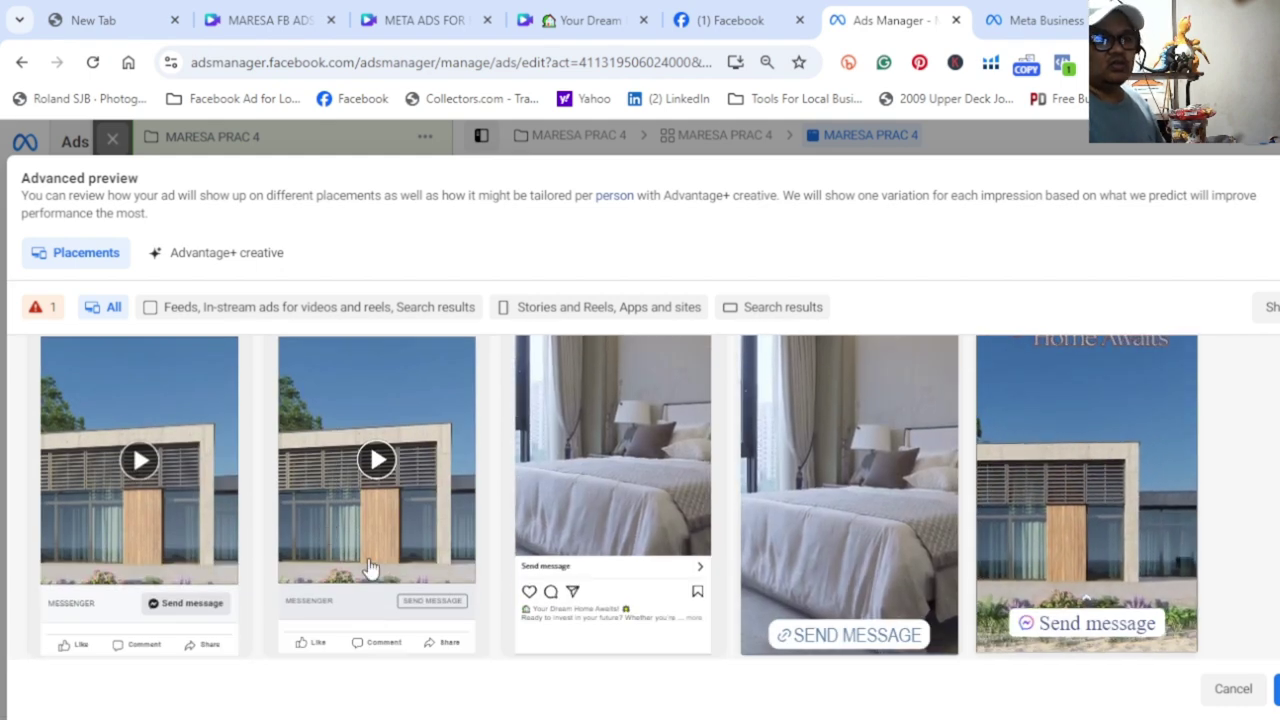
scroll(370, 555, up, 1)
scroll(376, 565, down, 1)
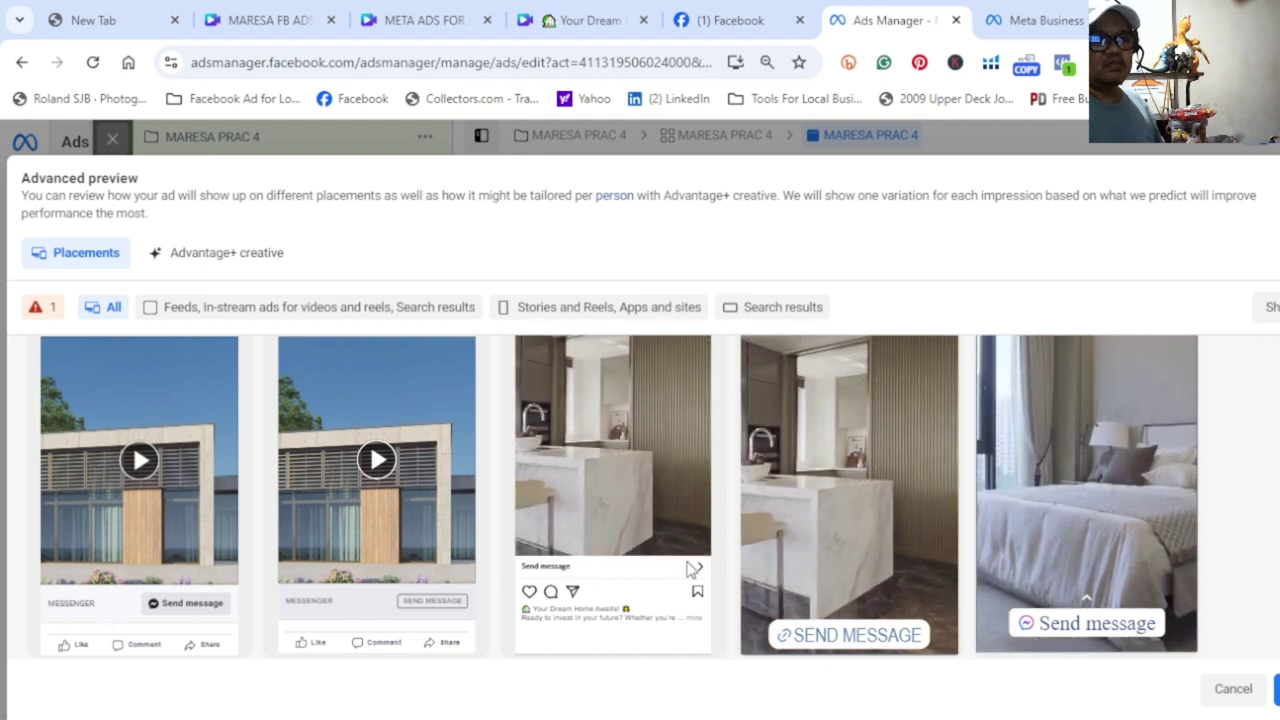
scroll(578, 550, up, 1)
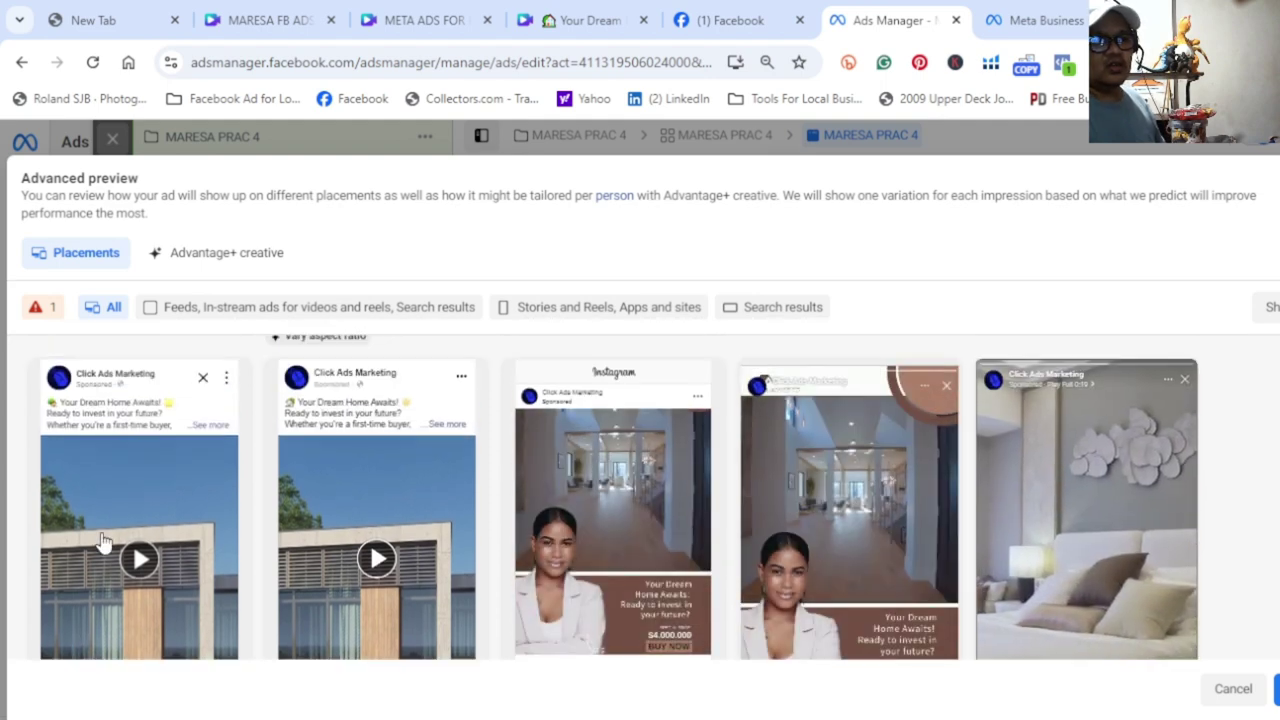
- Compare how the ad renders in the Facebook, Instagram and Stories placements, check the undeliverable placement, and close the advanced preview
scroll(240, 537, down, 1)
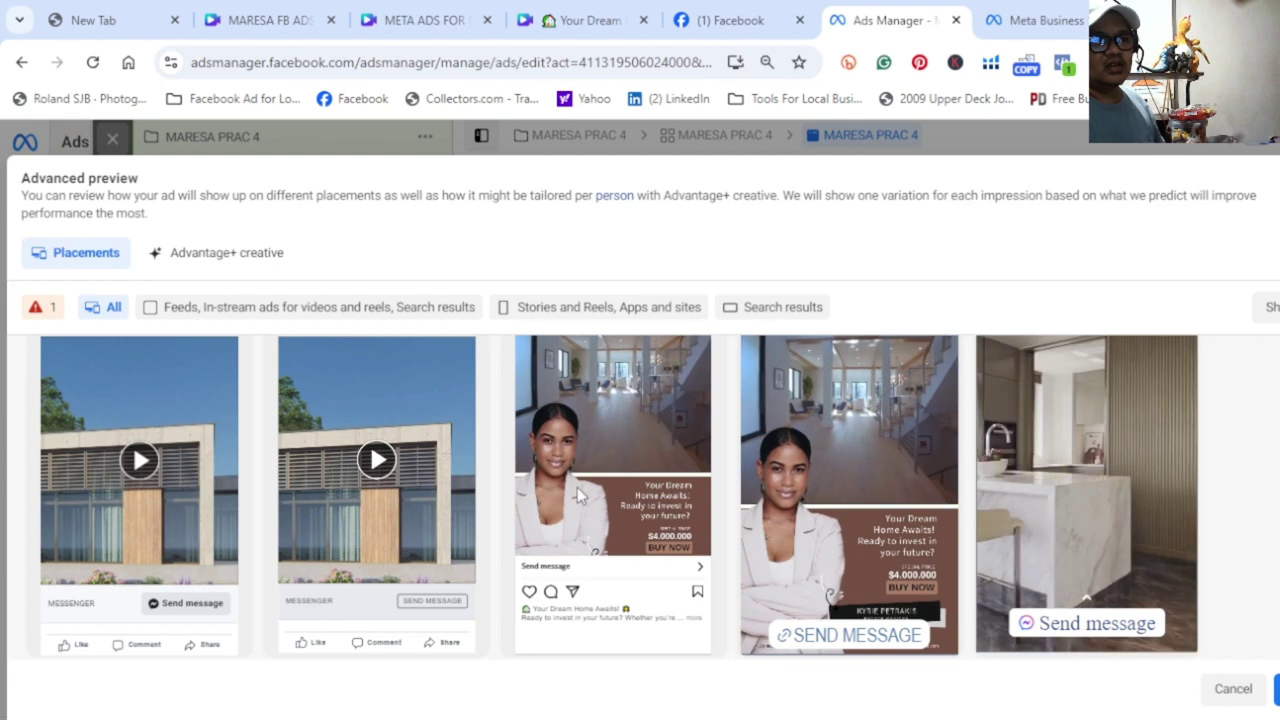
scroll(619, 521, up, 1)
scroll(619, 523, down, 1)
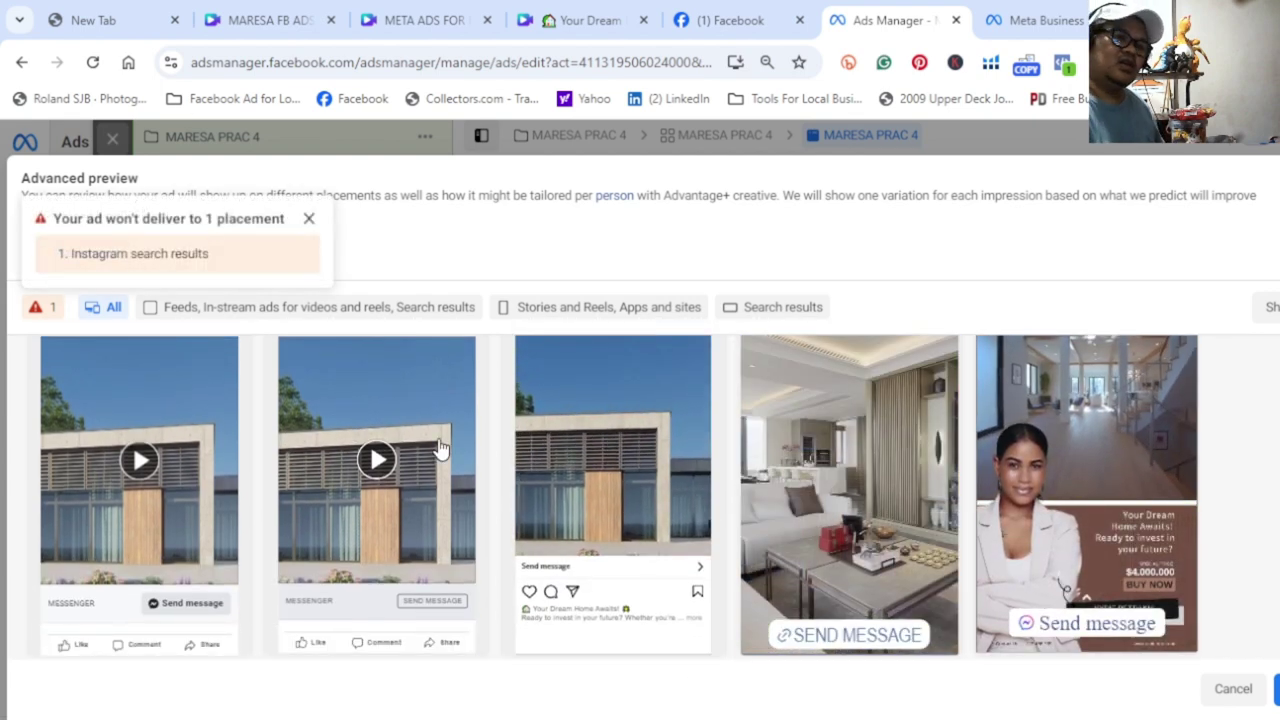
scroll(305, 545, up, 1)
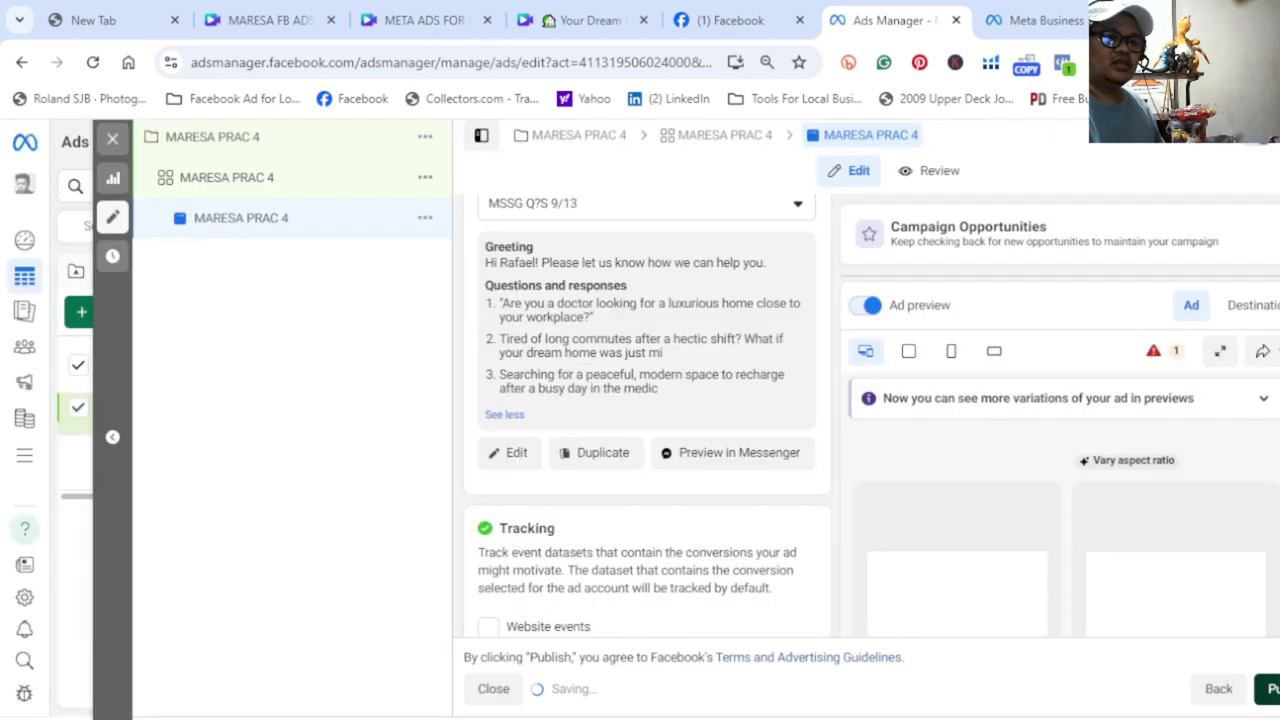
key(Escape)
- Duplicate the MARESA PRAC 4 ad into the original campaign as four copies
scroll(566, 455, up, 2)
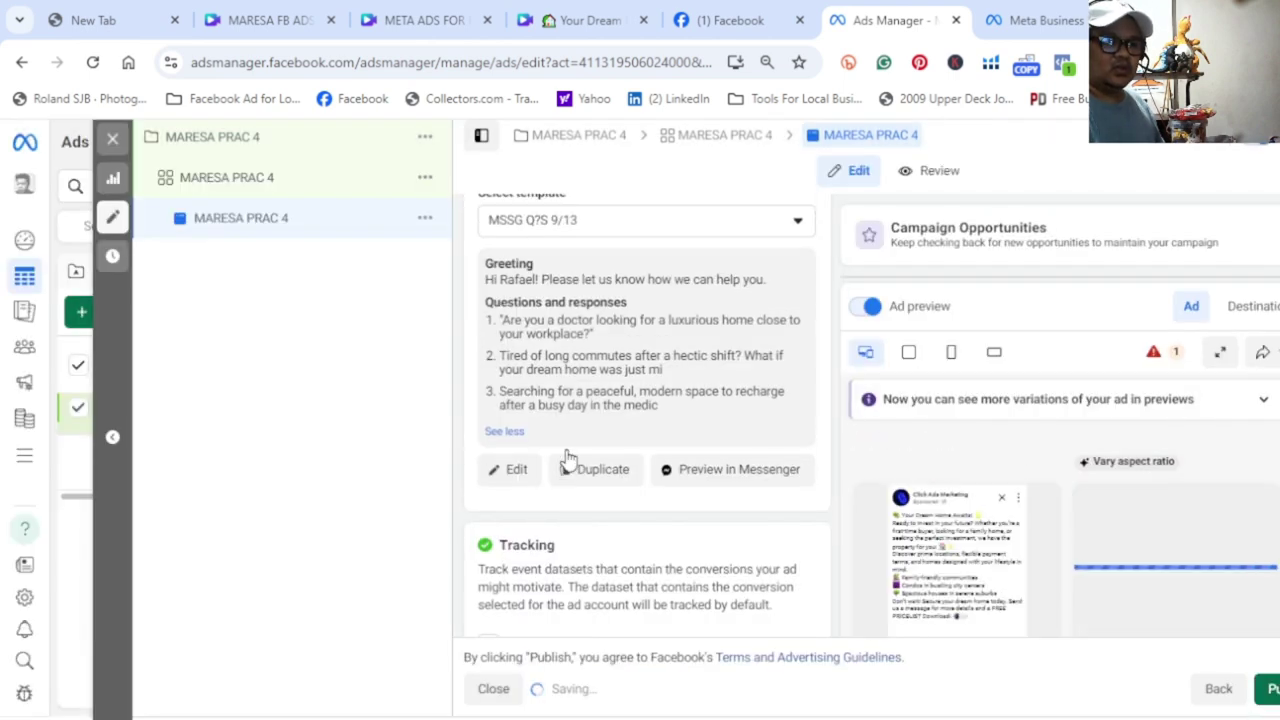
scroll(551, 440, up, 5)
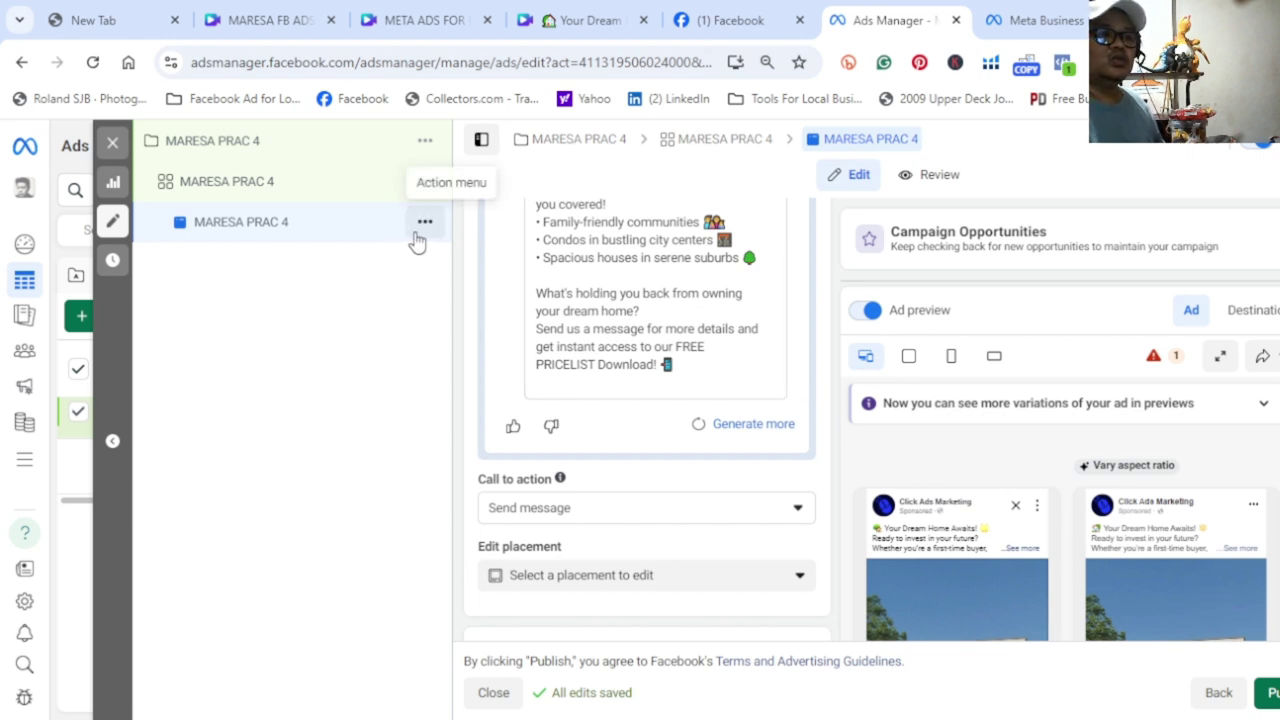
click(420, 230)
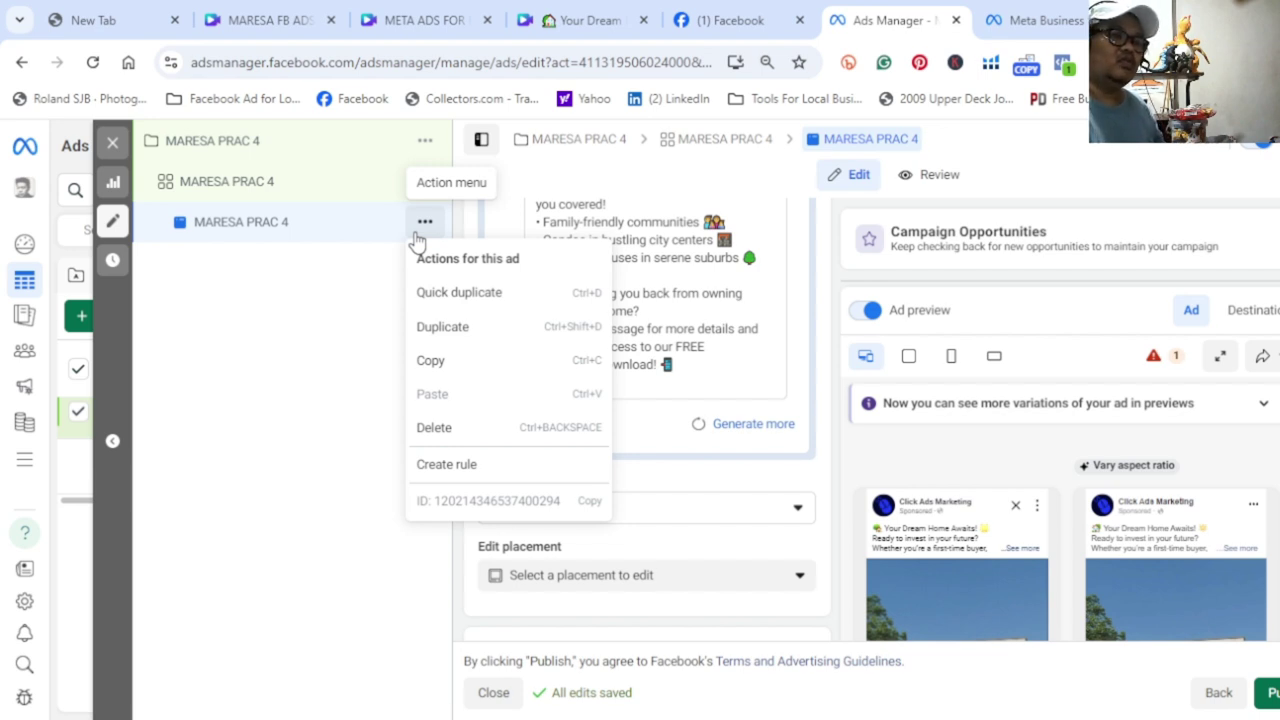
click(452, 330)
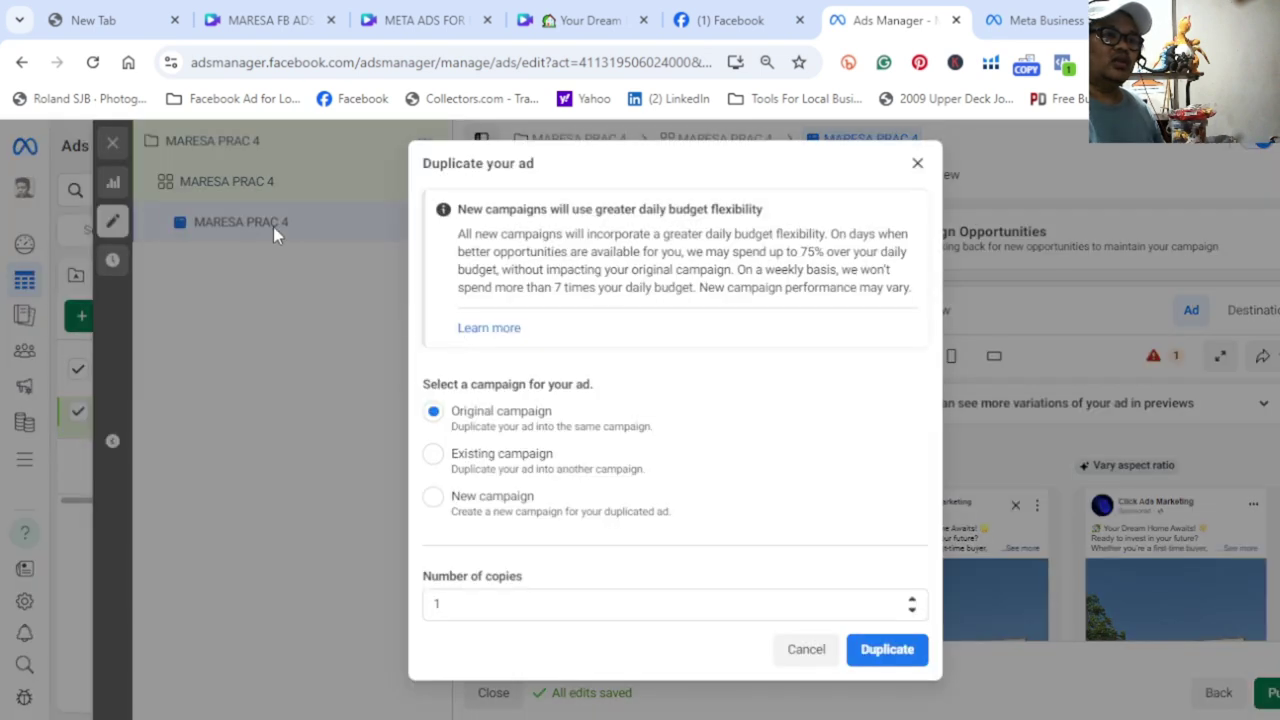
click(911, 601)
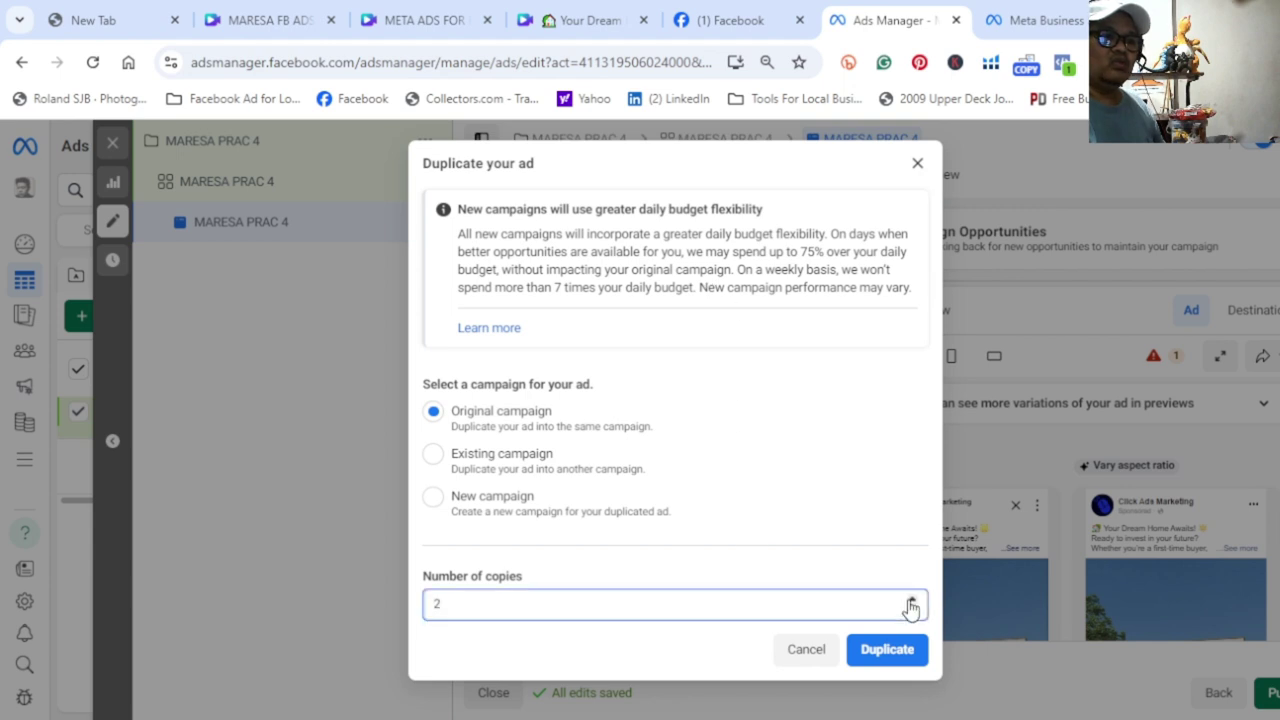
click(887, 650)
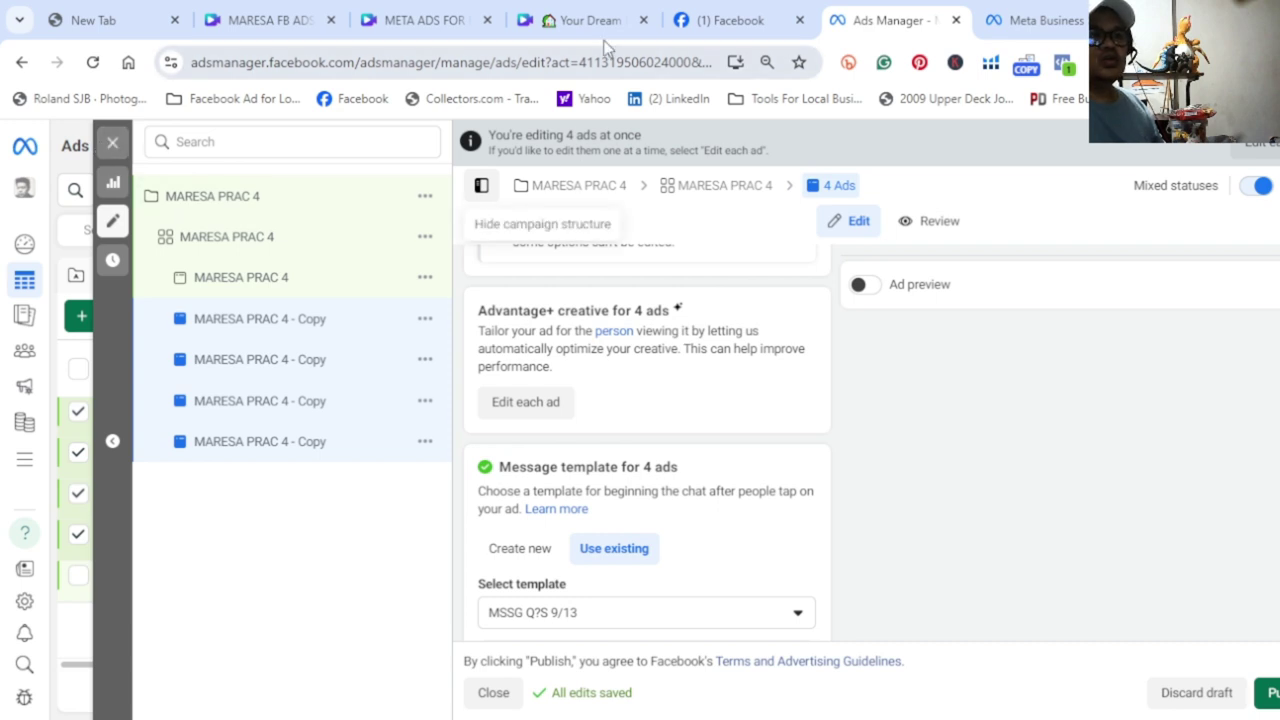
- Switch to Canva and bring up the MARESA FB ADS design followed by the META ADS FOR design
click(279, 31)
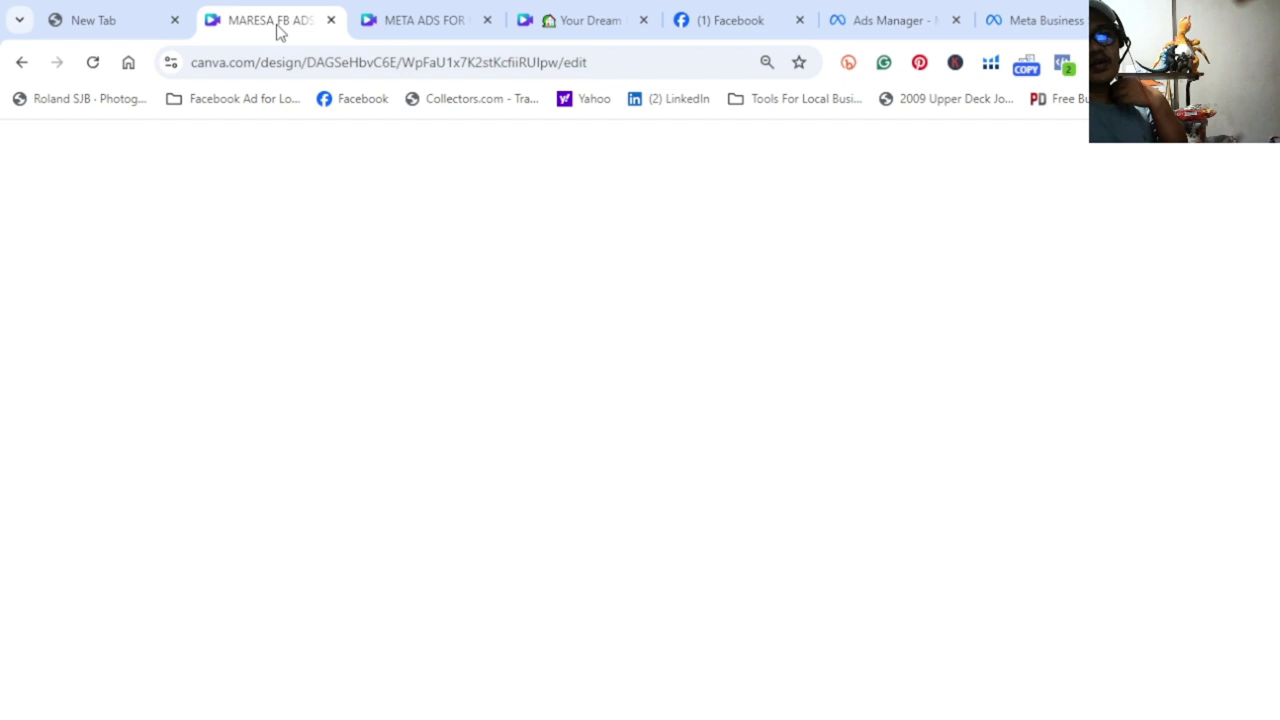
click(395, 30)
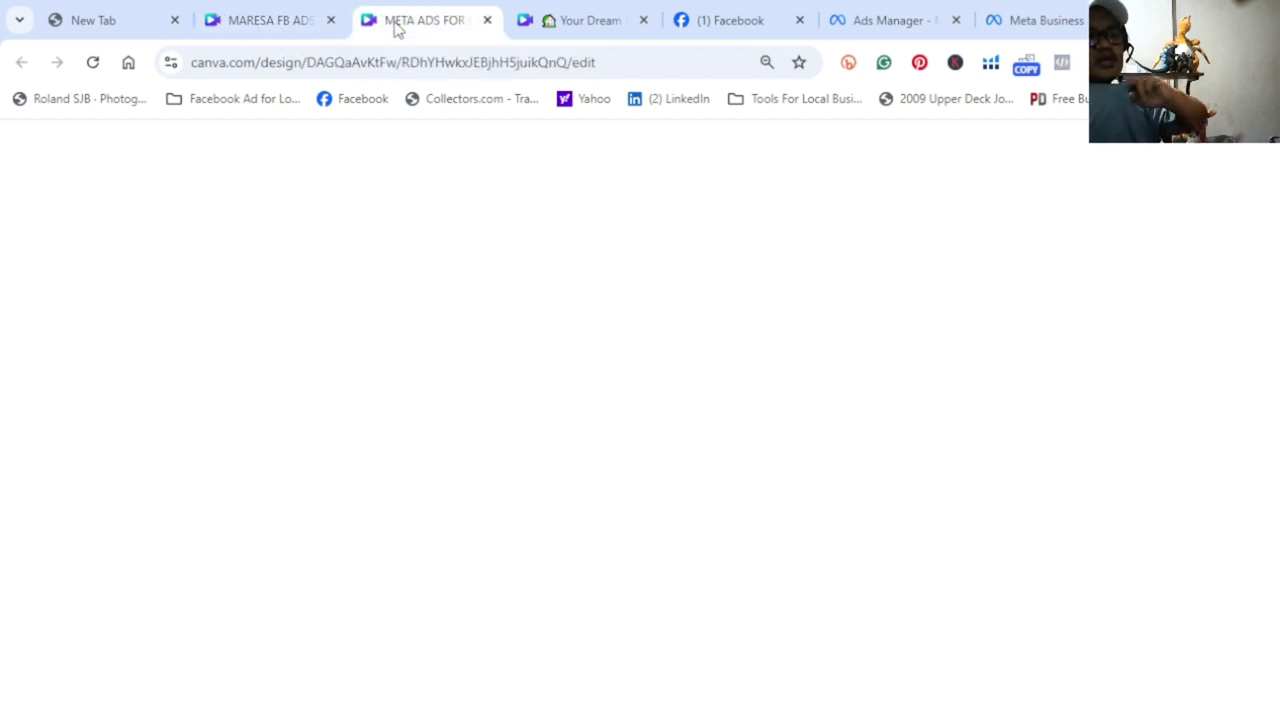